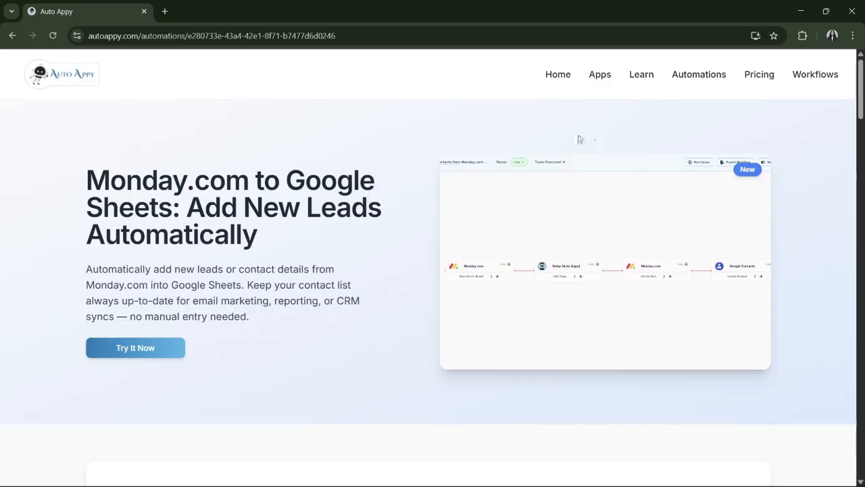
Browse the home page's Connect Your Apps, Set Up Your Automations and Pricing Plans sections, then return to the top
left_click(556, 76)
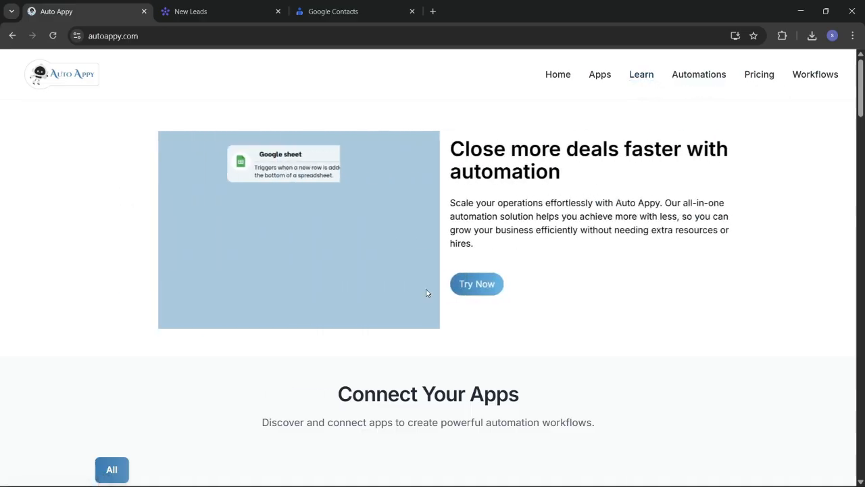
scroll(426, 293, "down", 3)
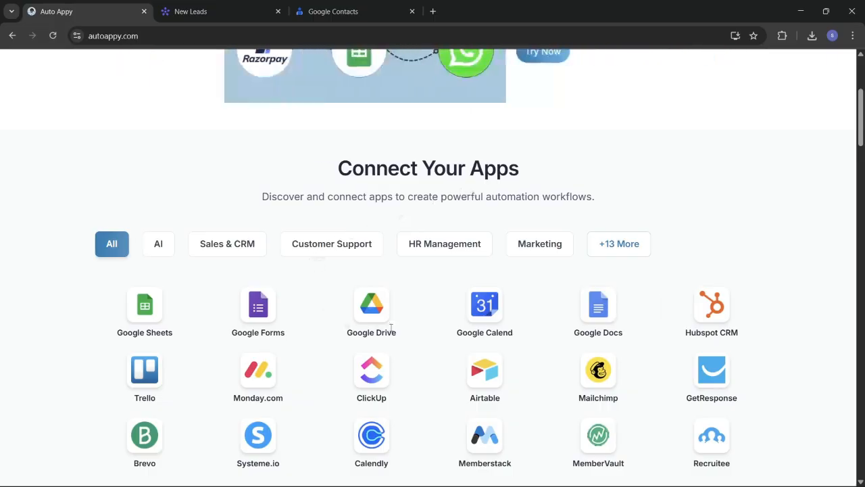
scroll(391, 329, "down", 1)
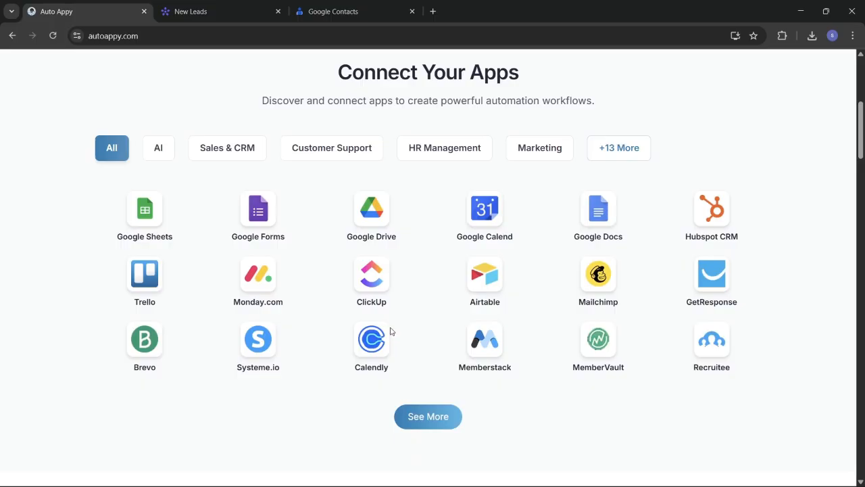
scroll(391, 332, "down", 3)
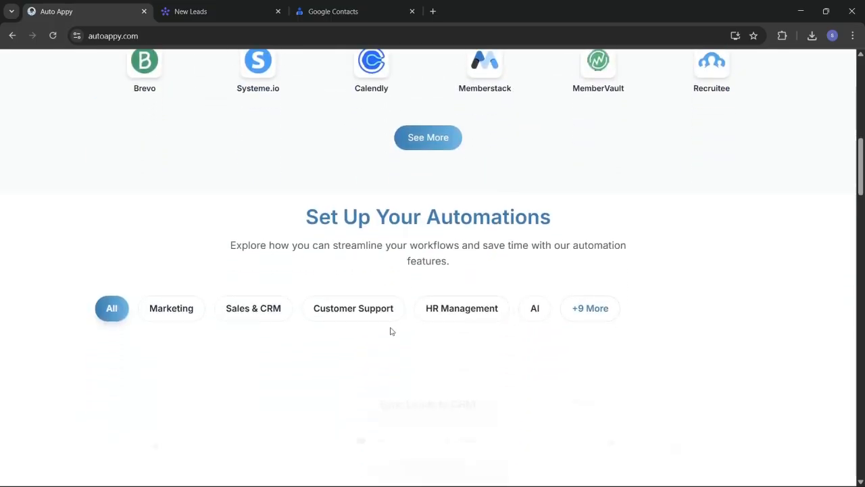
scroll(390, 330, "down", 1)
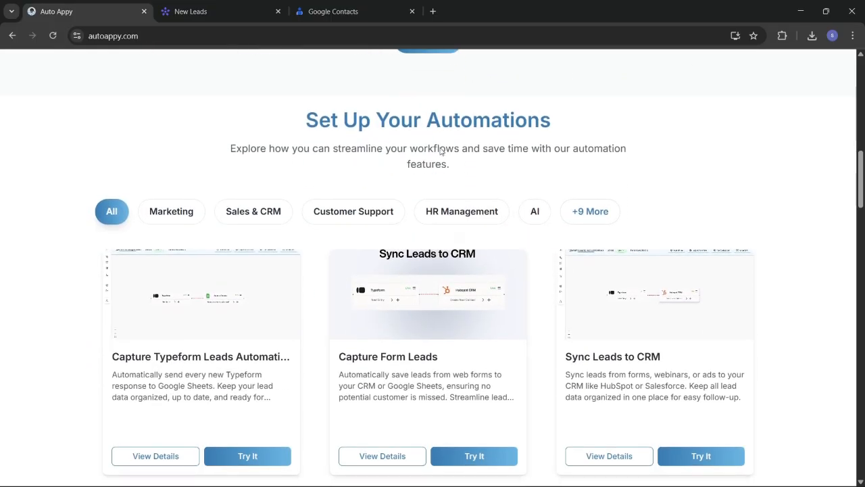
scroll(378, 344, "down", 1)
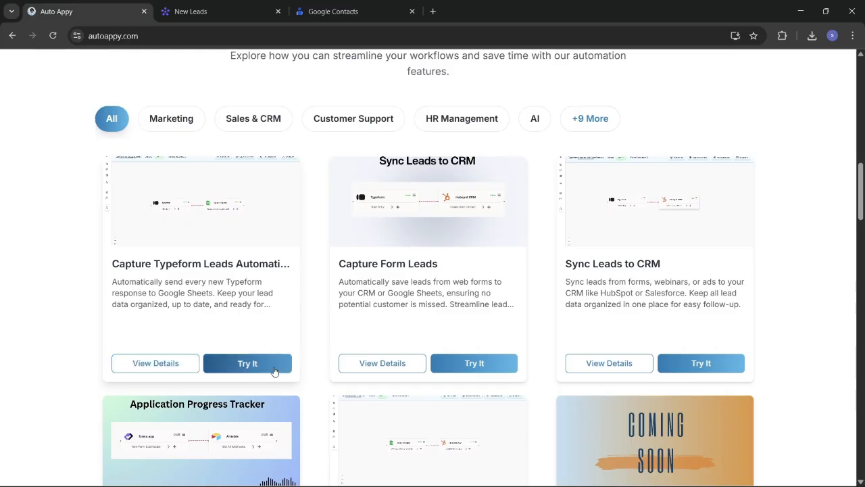
scroll(459, 392, "down", 8)
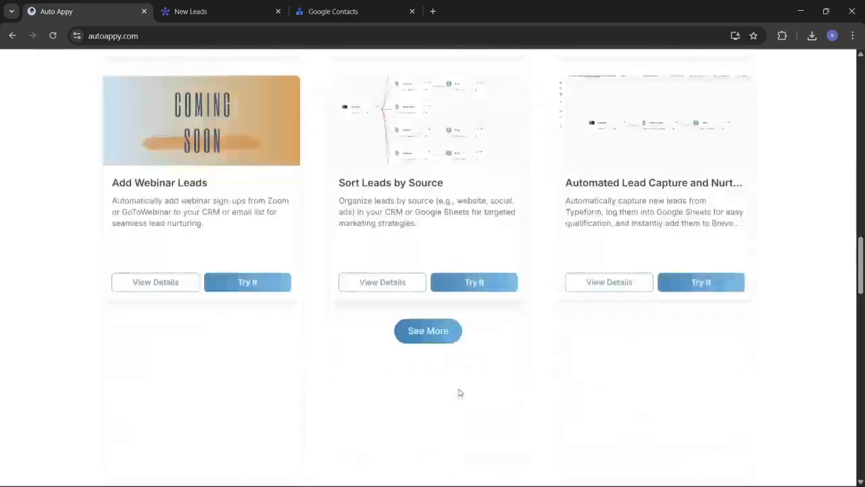
scroll(459, 392, "down", 9)
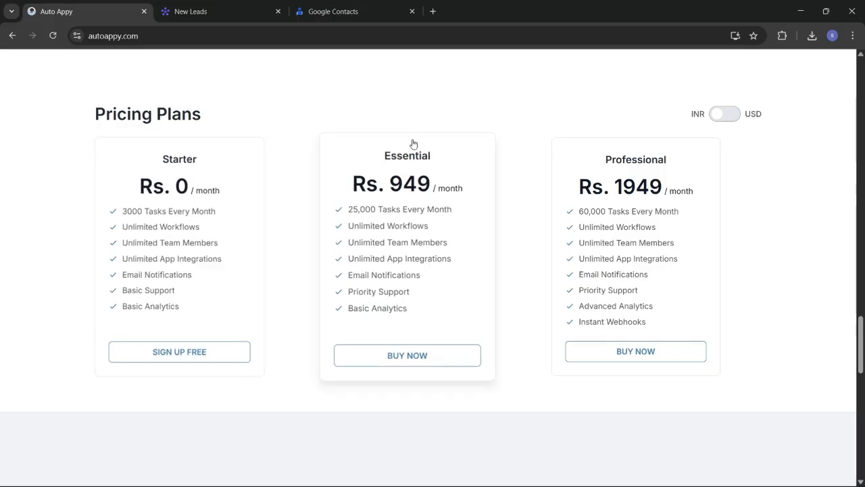
scroll(411, 144, "up", 10)
scroll(412, 142, "up", 10)
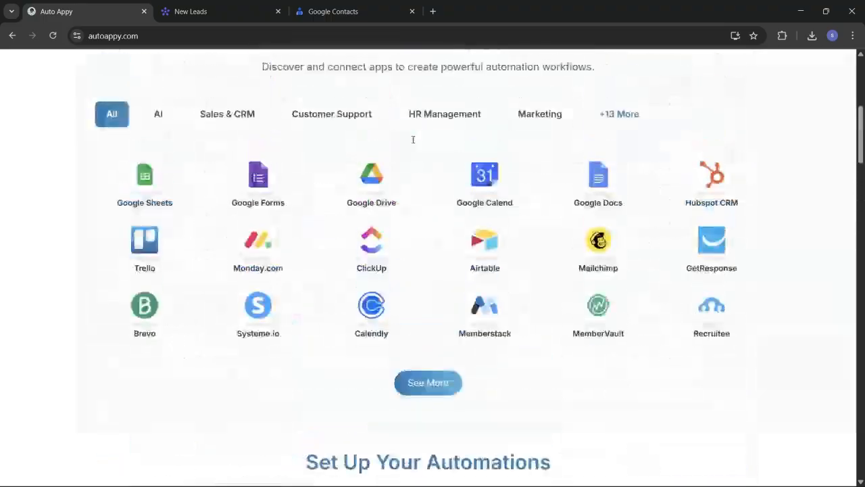
scroll(413, 142, "up", 3)
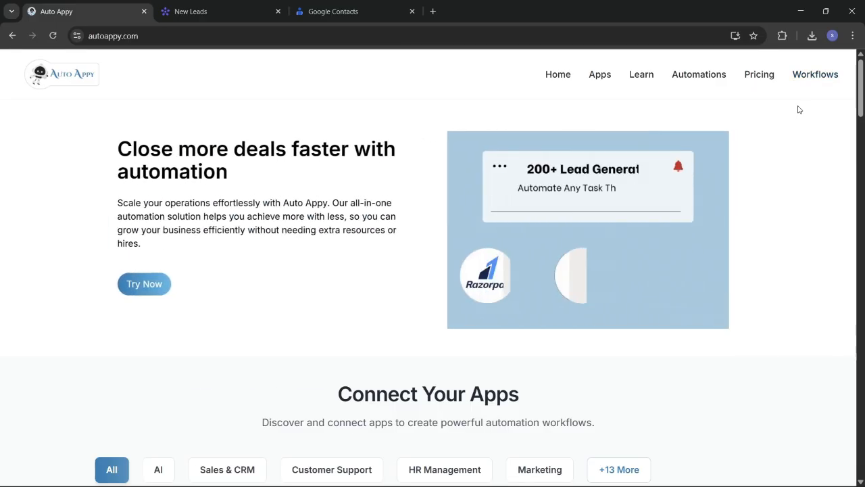
Add and save a new workflow named 'Auto Google Contact Creation Using Monday.com'
left_click(816, 82)
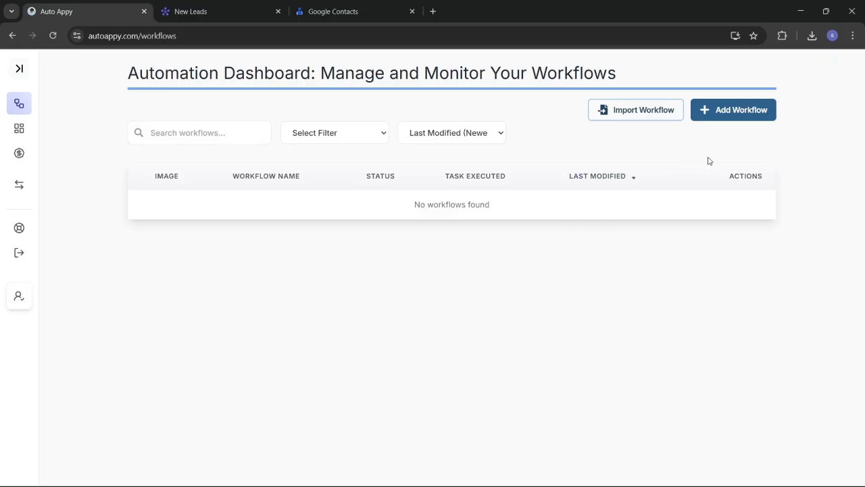
left_click(731, 117)
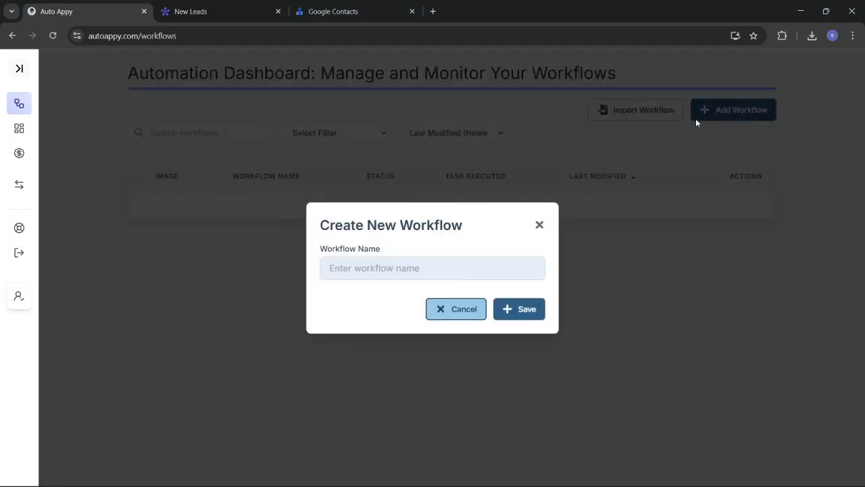
left_click(425, 269)
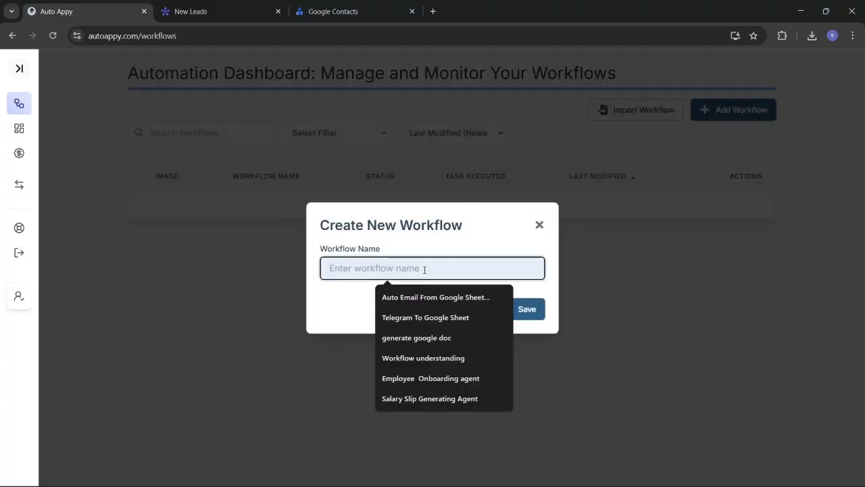
type("A")
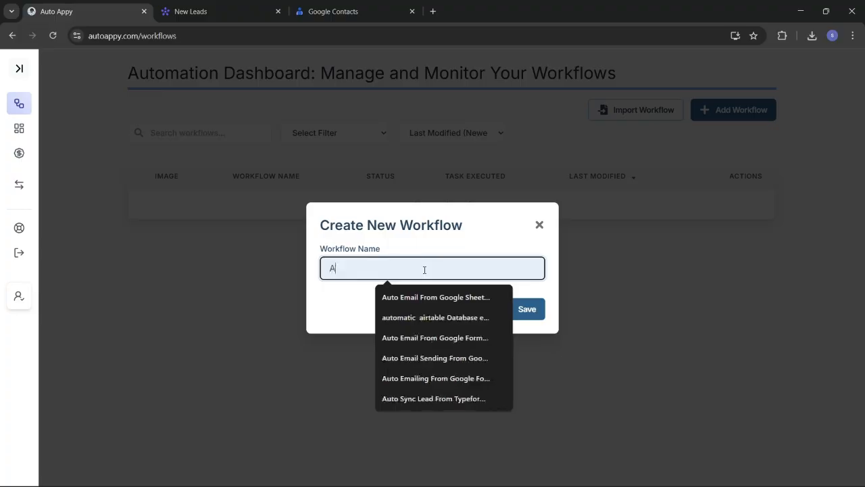
type("uto ")
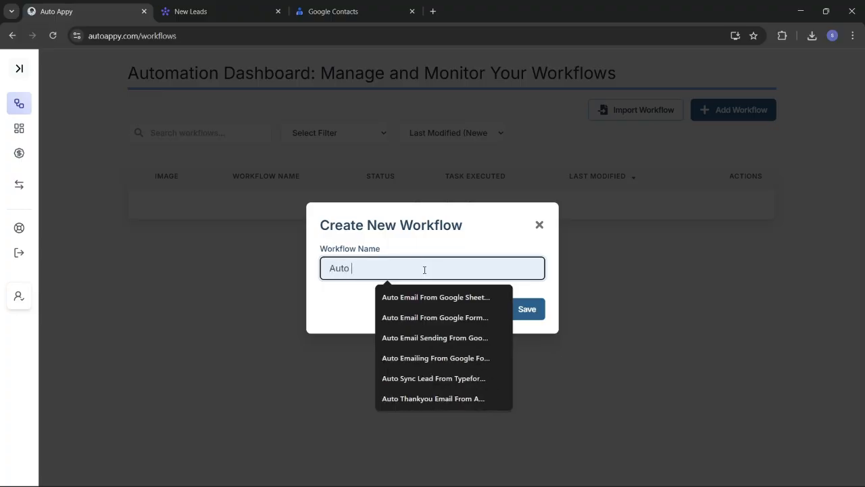
type("Contact")
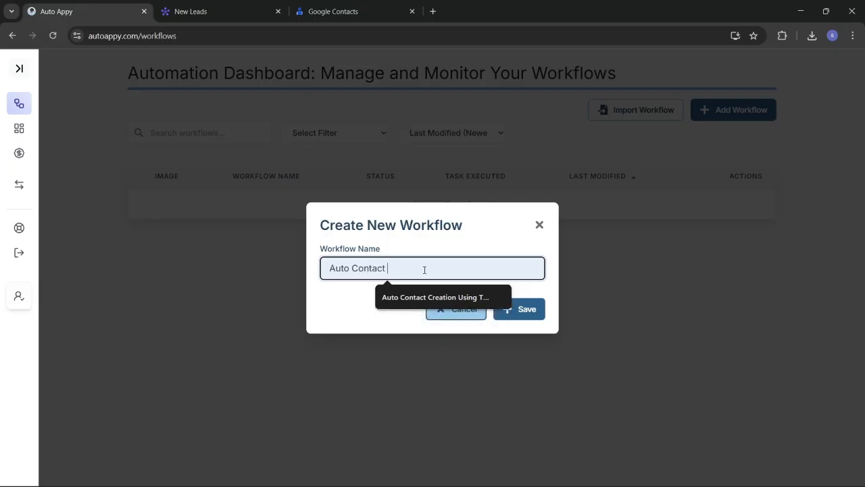
key("BackSpace")
key("BackSpace")
key("BackSpace")
key("BackSpace")
key("BackSpace")
key("BackSpace")
key("BackSpace")
key("BackSpace")
type("Google")
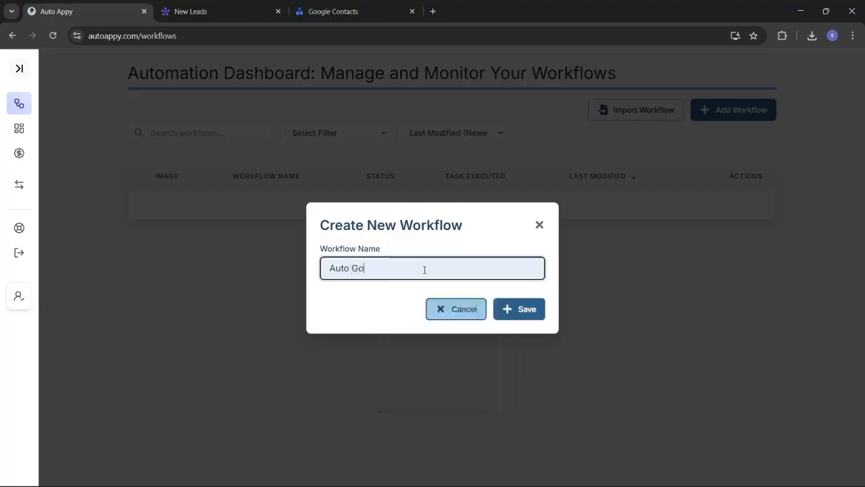
type("ontact Creation Using ")
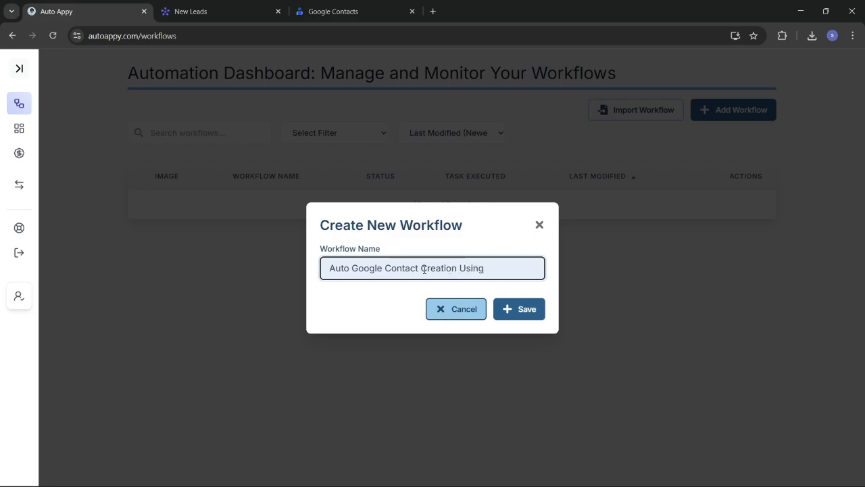
type("Monday.com")
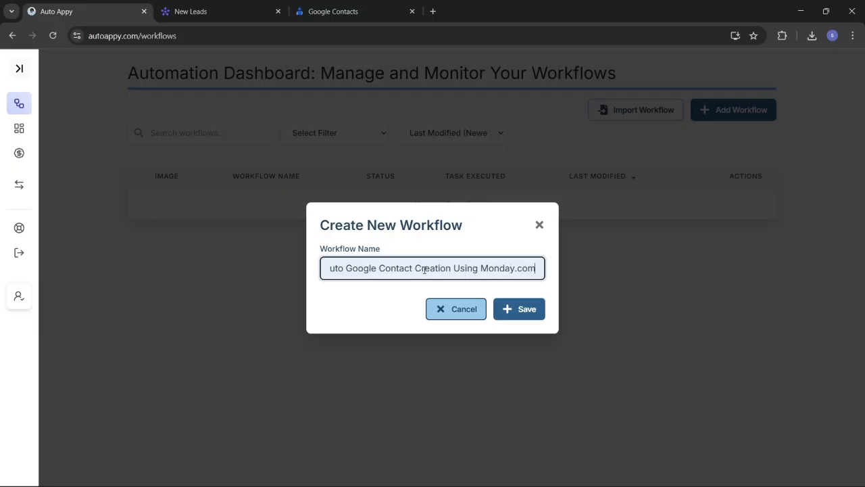
left_click(525, 310)
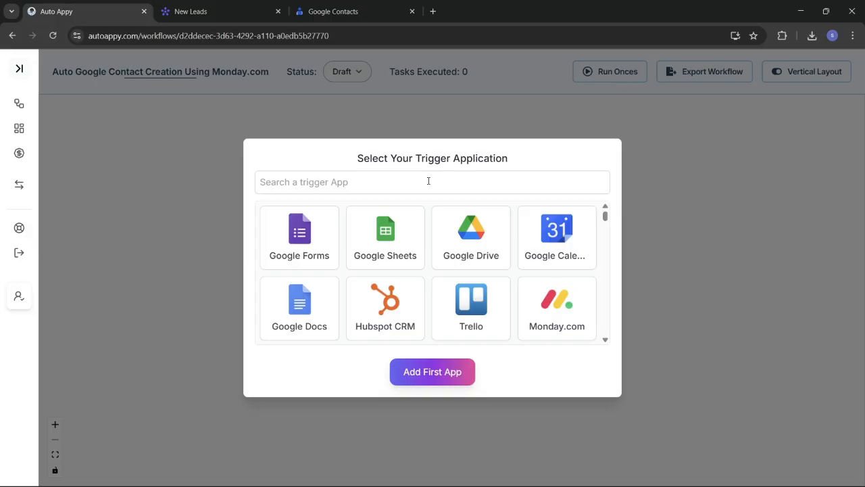
Add a Monday.com New Item in Board trigger and move its node up and left on the canvas
left_click(423, 181)
type("m")
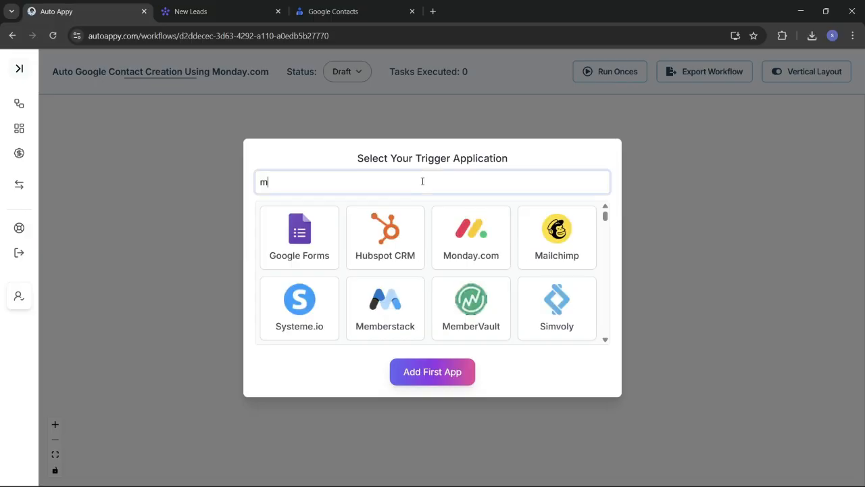
type("onday.com")
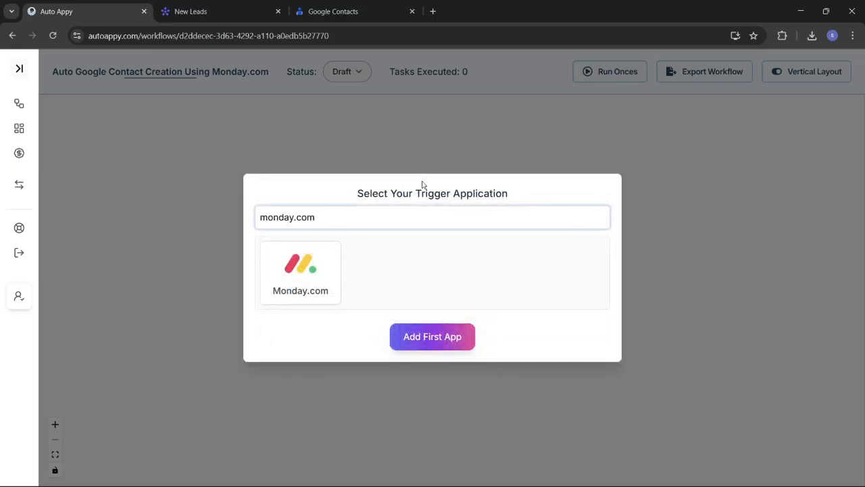
left_click(300, 276)
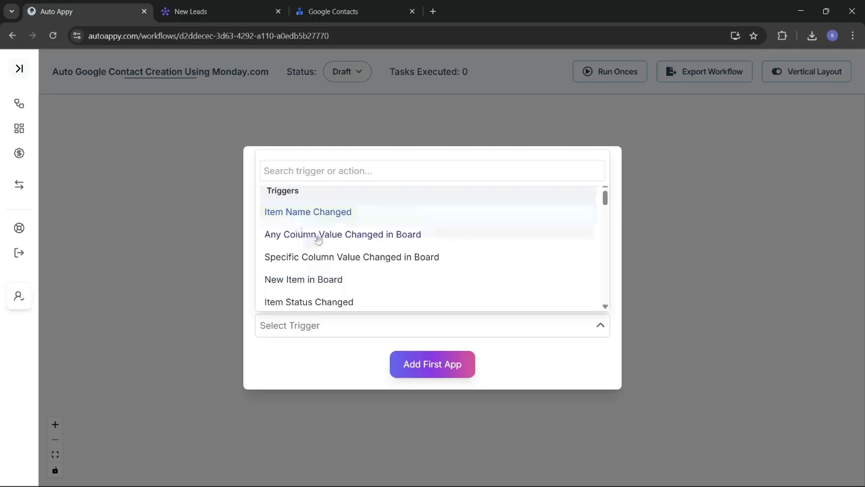
left_click(343, 281)
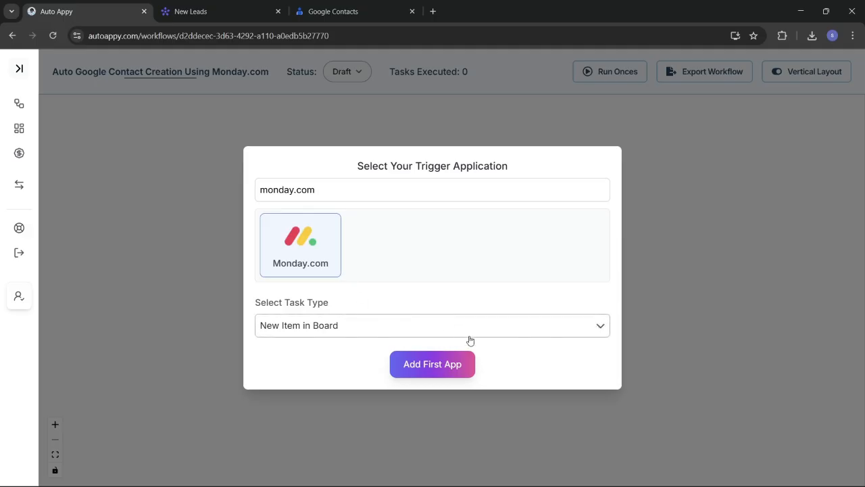
left_click(440, 367)
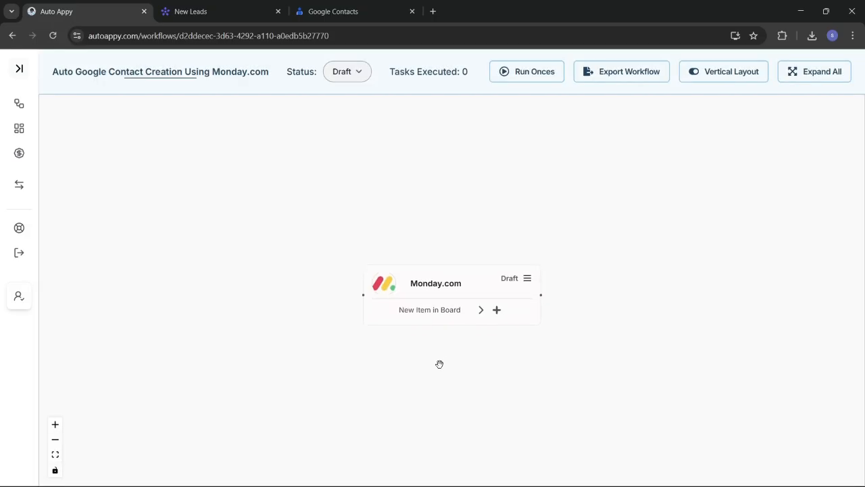
left_click_drag(426, 277, 325, 257)
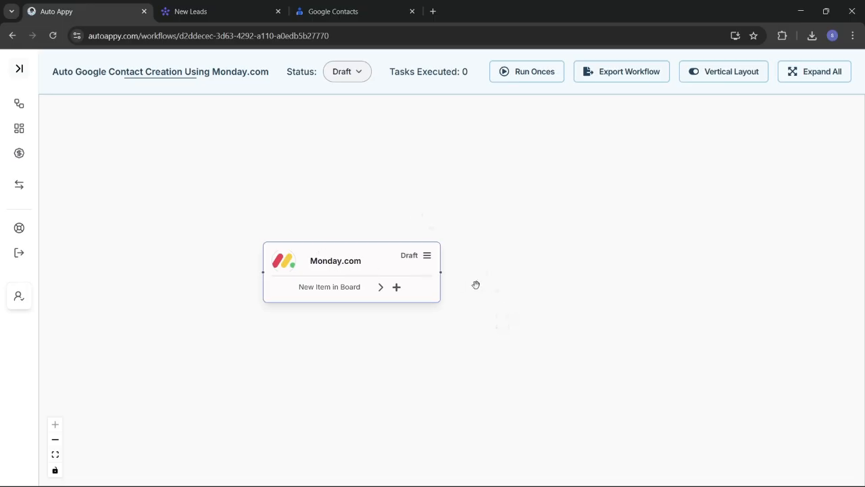
Read the Monday.com trigger's webhook setup steps, copy the webhook URL, and switch to the New Leads board
left_click(427, 258)
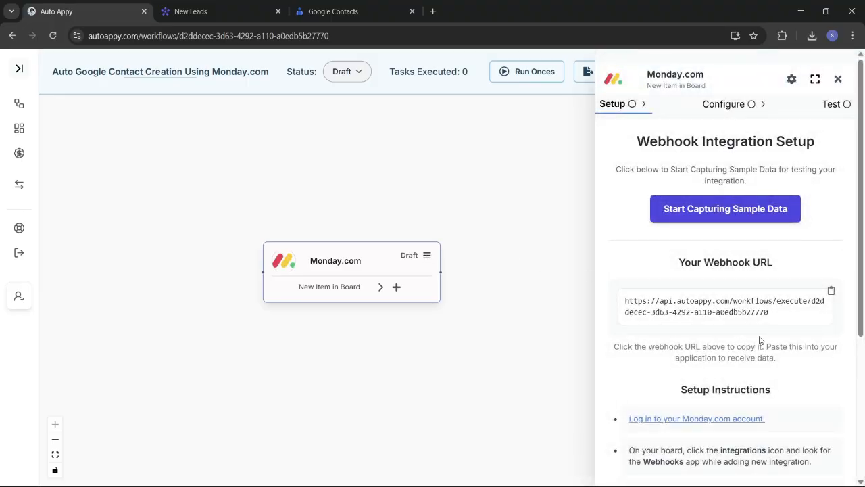
scroll(745, 336, "down", 1)
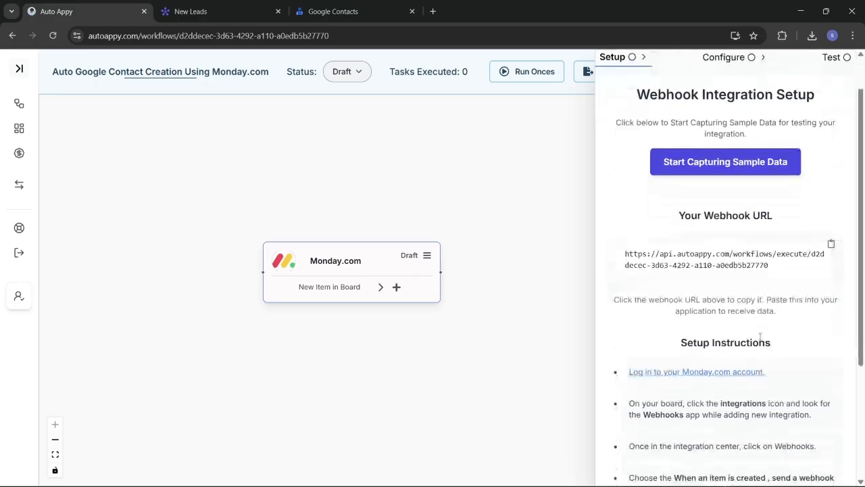
left_click(831, 246)
scroll(764, 375, "down", 3)
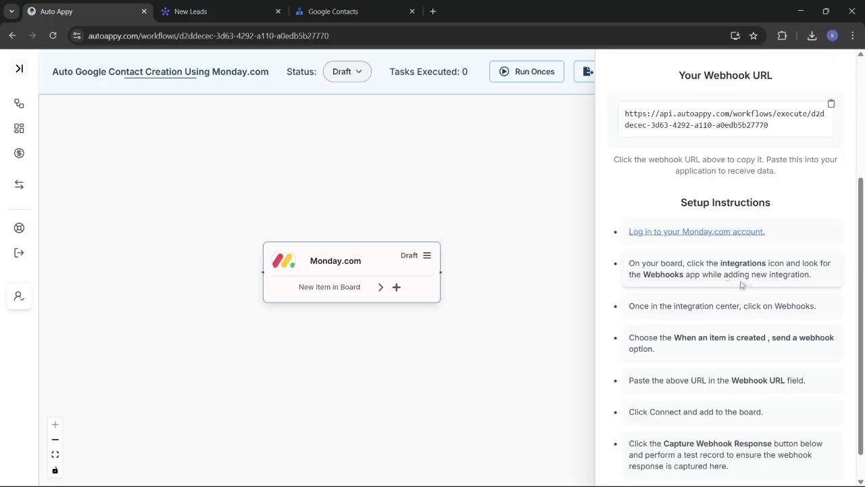
scroll(740, 284, "down", 1)
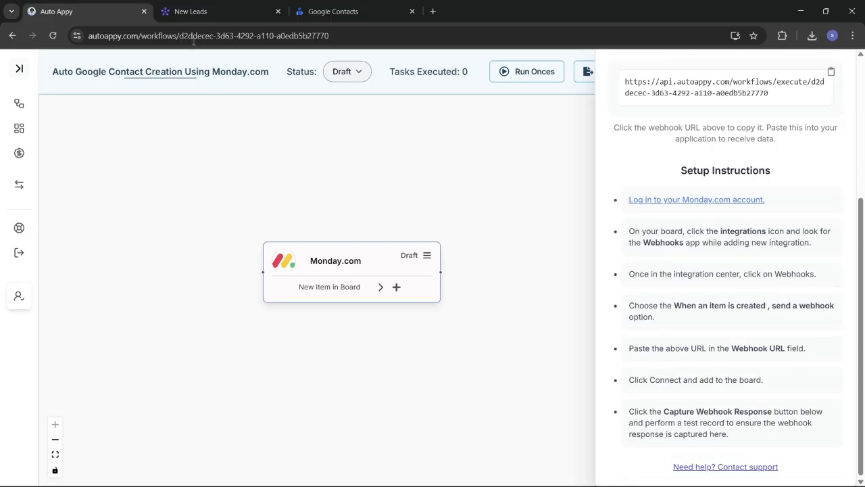
left_click(190, 8)
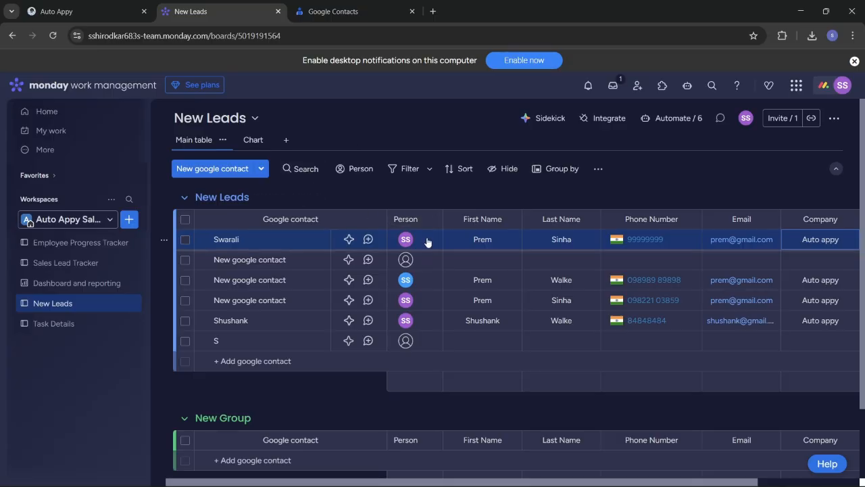
Review the New Leads table's columns sideways, then switch to the 510-contact Google Contacts list
scroll(427, 242, "right", 1)
scroll(428, 242, "left", 1)
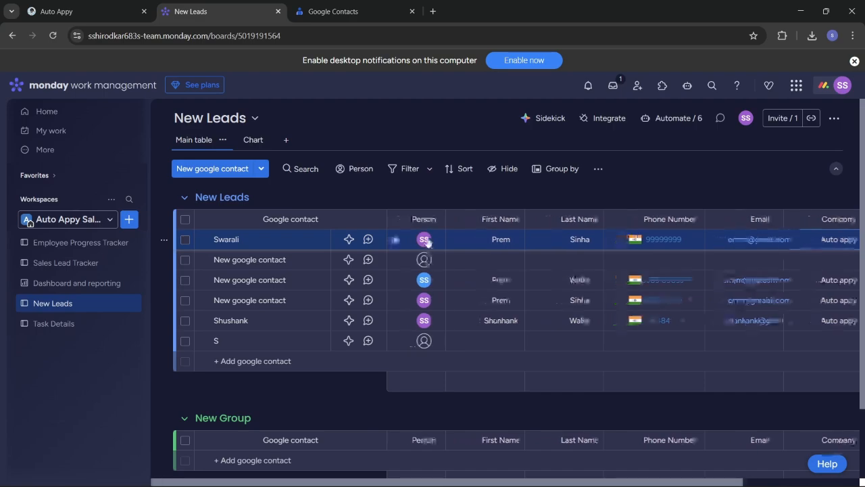
scroll(428, 242, "right", 1)
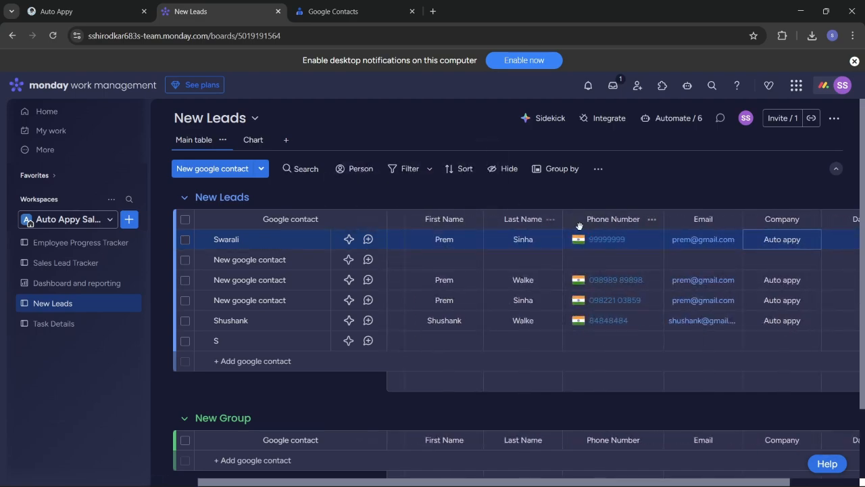
scroll(595, 225, "right", 1)
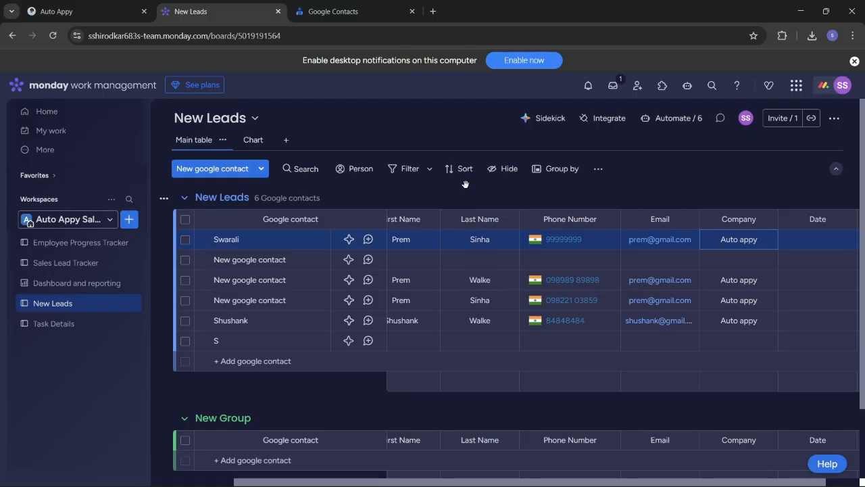
left_click(317, 13)
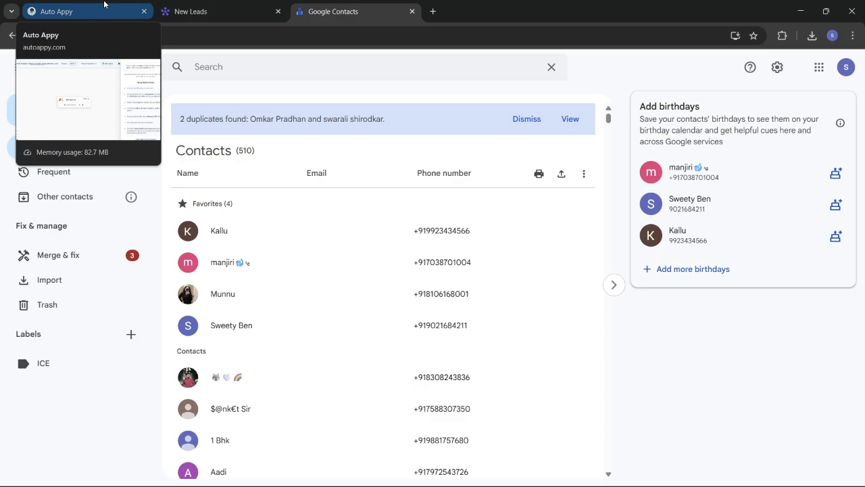
Start capturing trigger sample data, copy the webhook URL, and return to the New Leads board
left_click(78, 11)
scroll(777, 270, "up", 5)
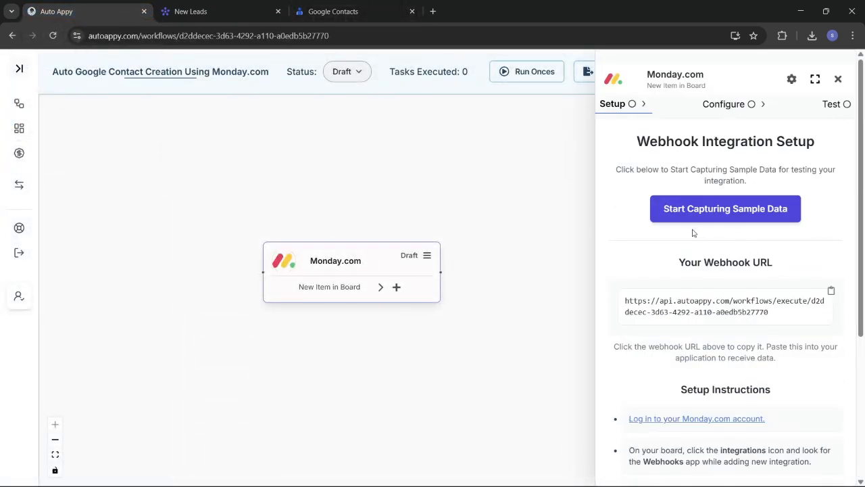
left_click(738, 212)
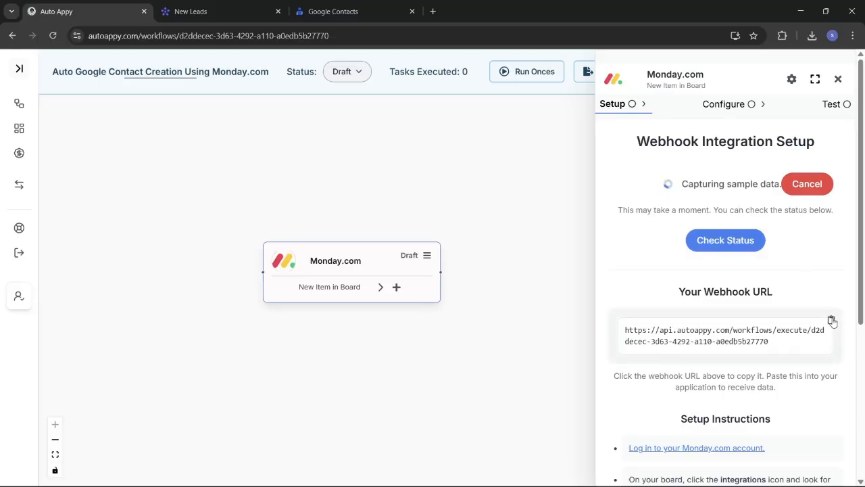
left_click(831, 321)
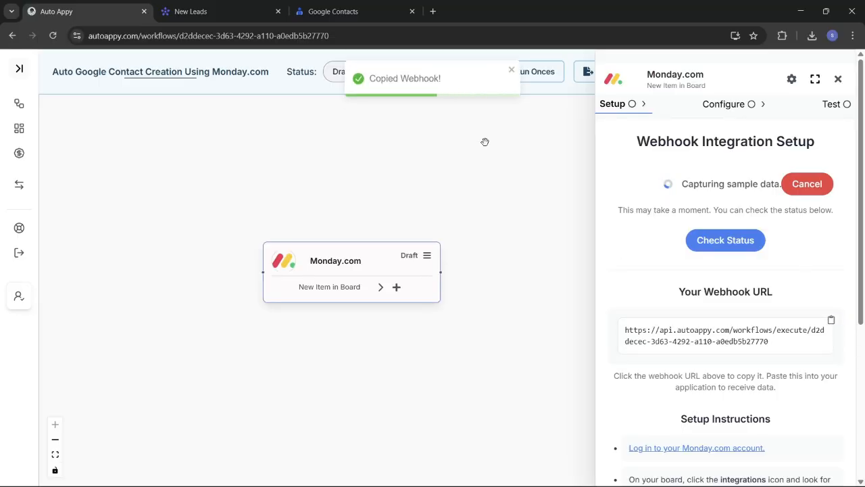
left_click(189, 12)
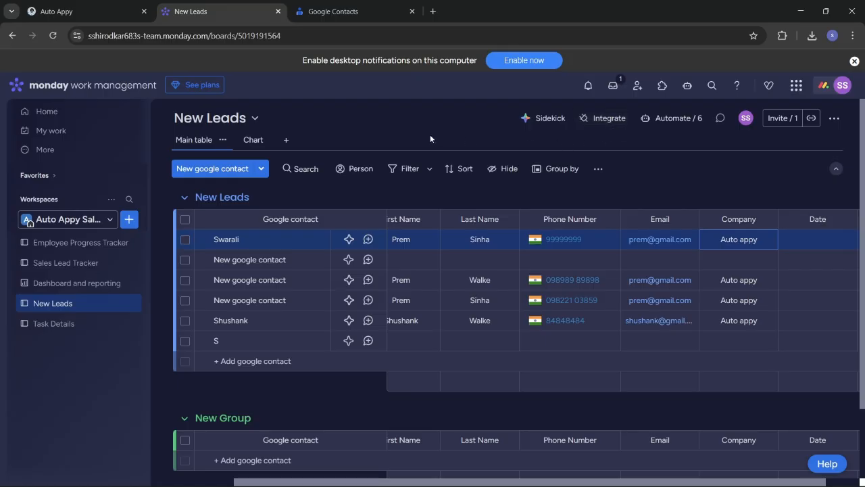
Find the Webhooks integration's 'When an item is created, send a webhook' template and use it
left_click(607, 120)
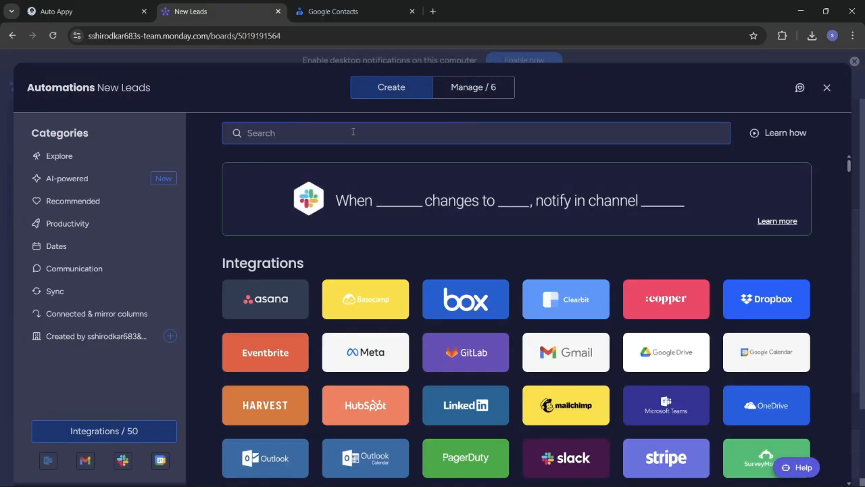
type("w")
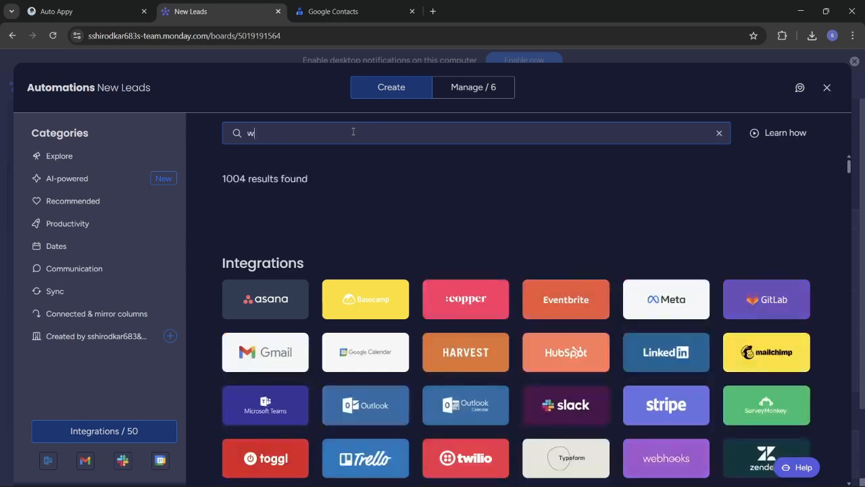
type("ebhook")
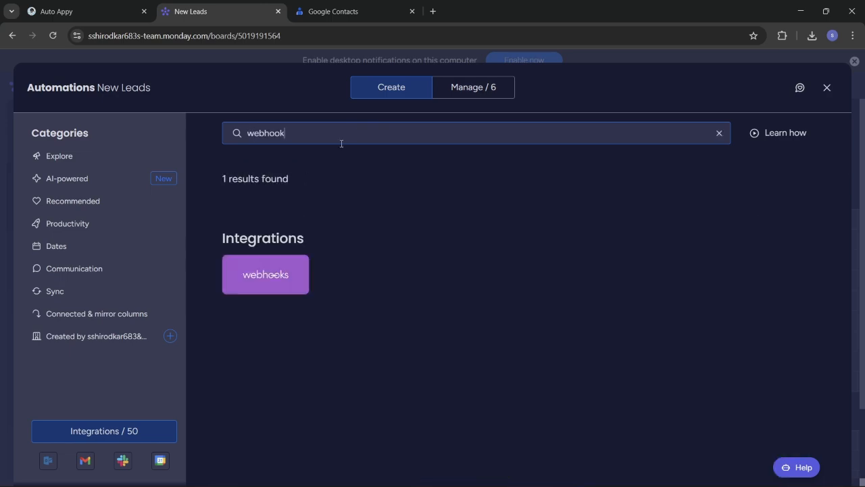
left_click(253, 274)
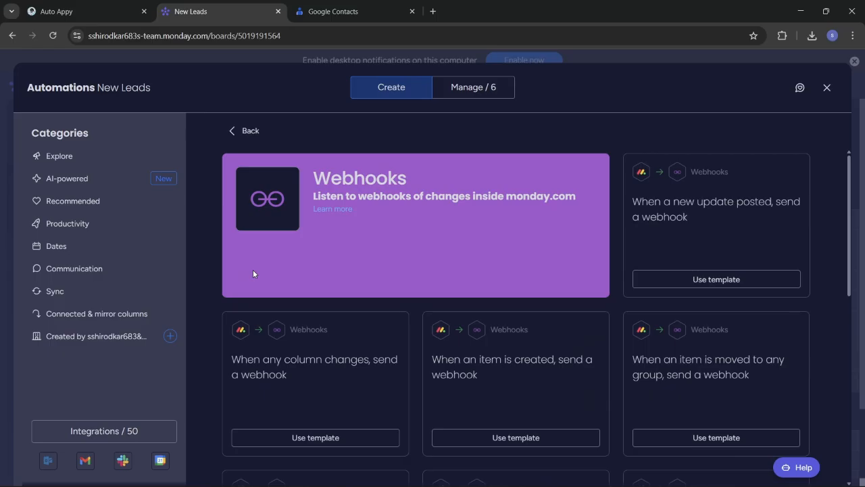
scroll(479, 353, "down", 1)
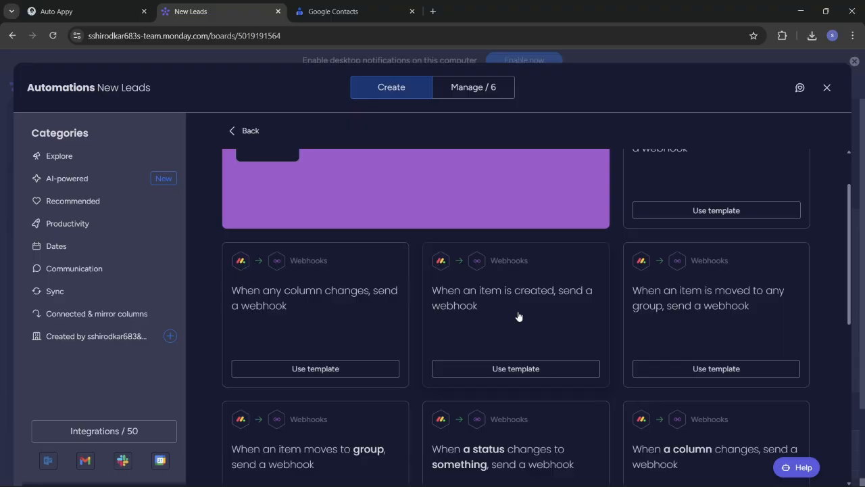
left_click(545, 370)
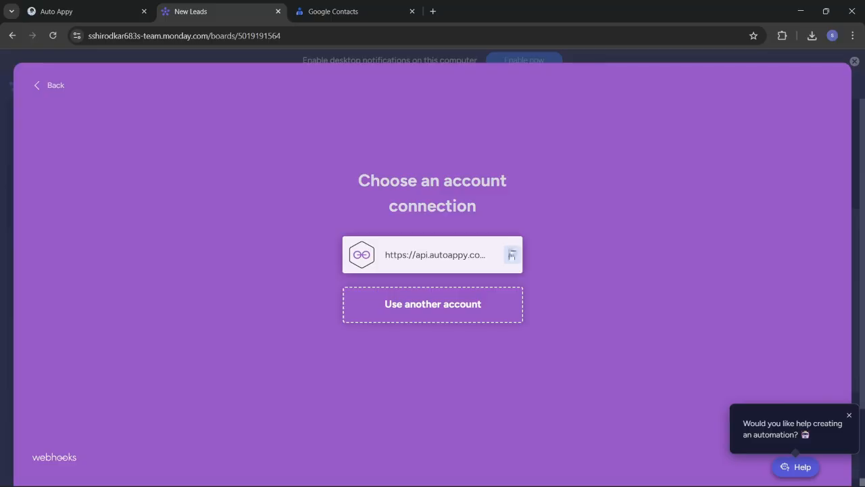
Replace the old webhook connection with the pasted Auto Appy URL and create the automation
left_click(511, 255)
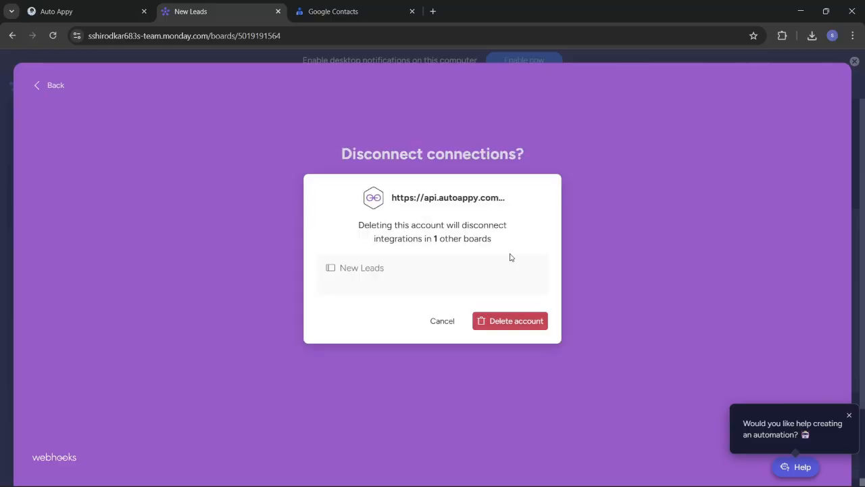
left_click(507, 323)
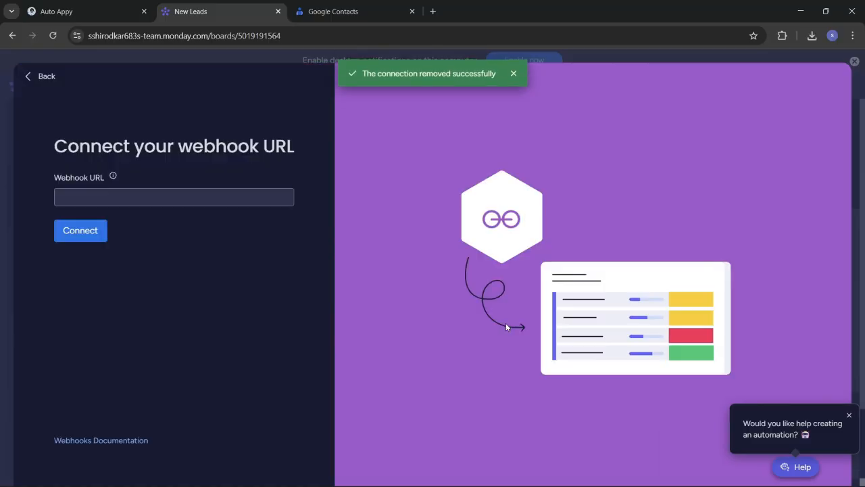
left_click(158, 200)
key("ctrl+v")
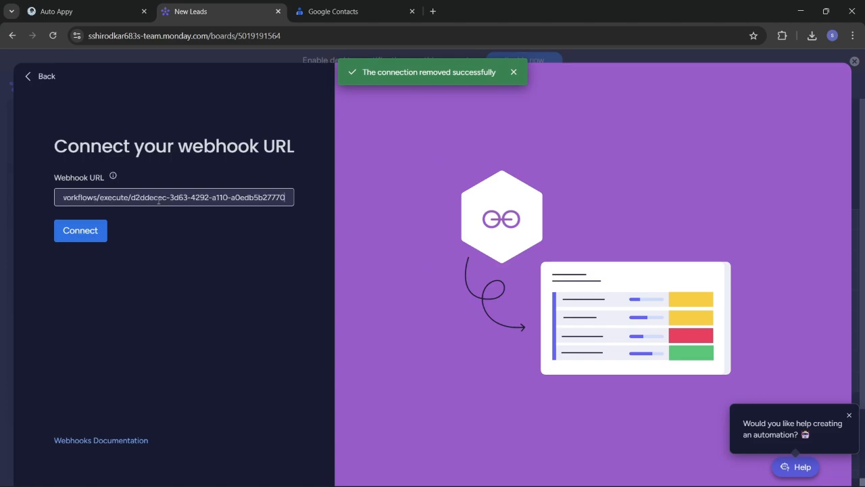
left_click(89, 232)
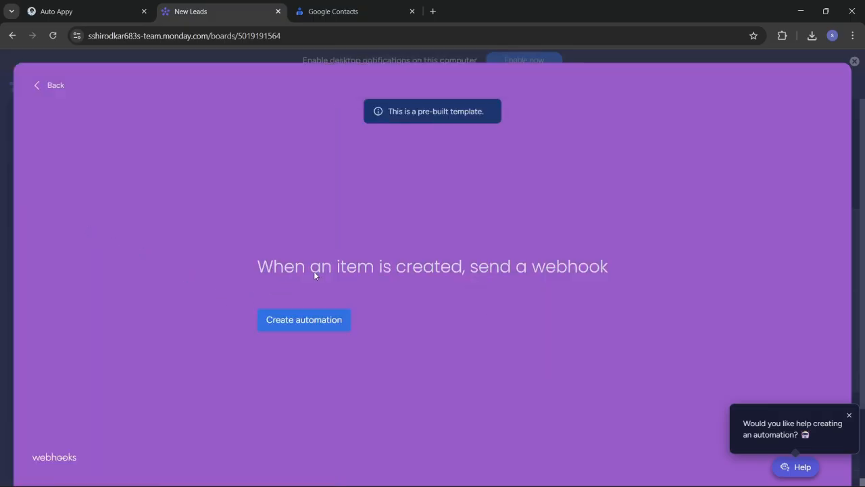
left_click(318, 322)
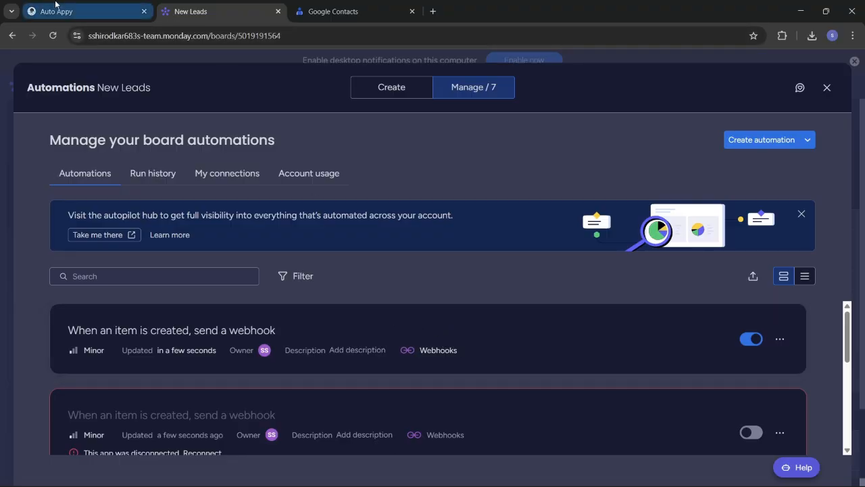
Confirm the trigger captured sample data, re-capture it, and close monday.com's Automations window
left_click(77, 11)
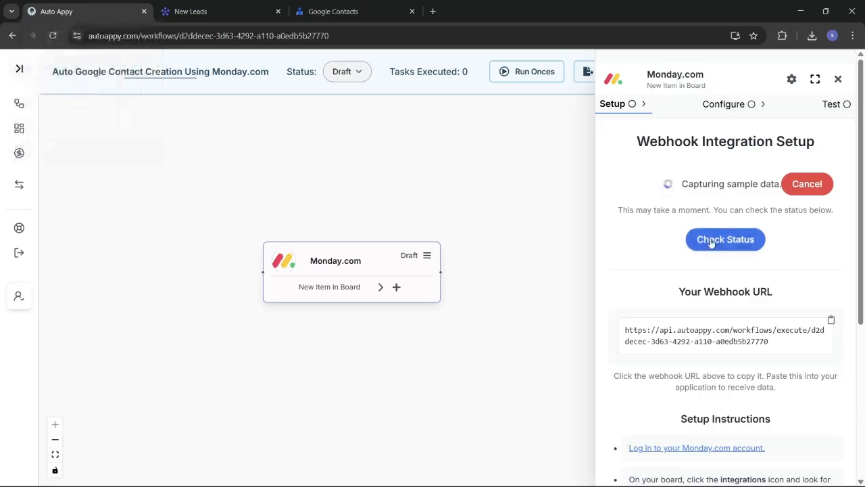
left_click(713, 241)
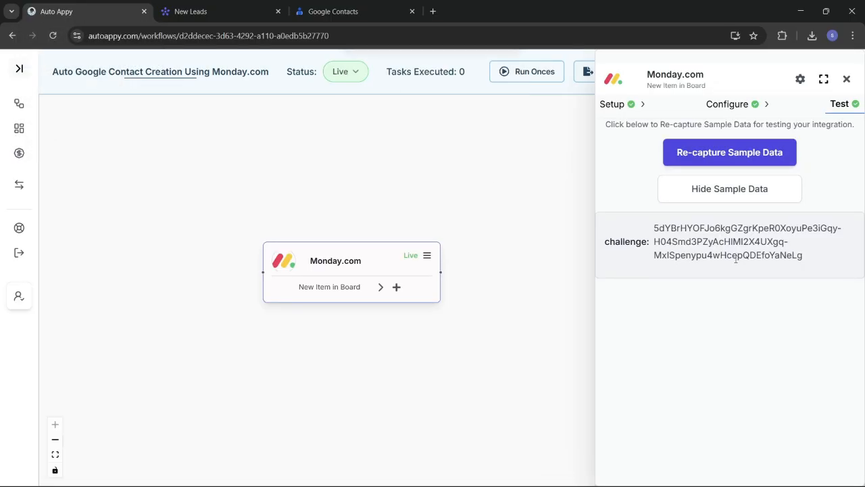
left_click(697, 161)
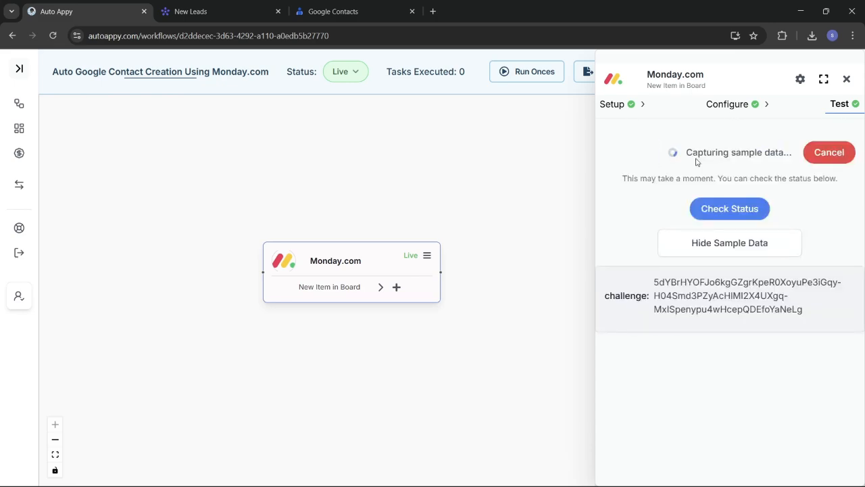
left_click(214, 5)
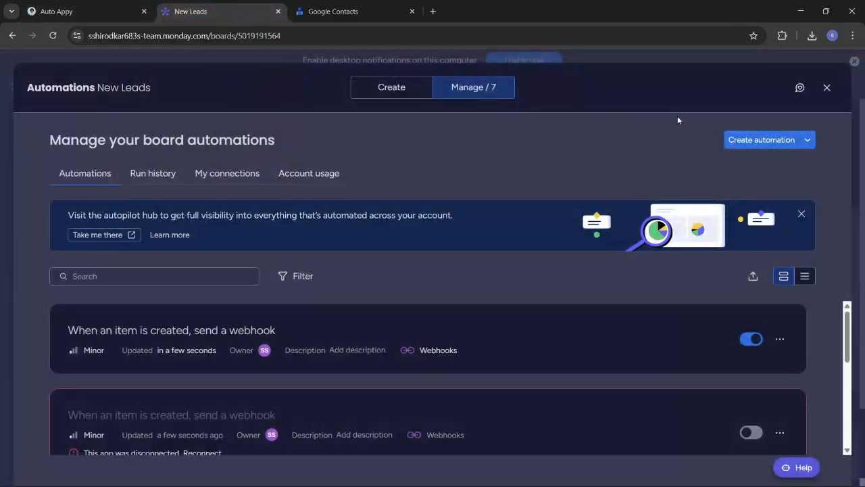
left_click(827, 87)
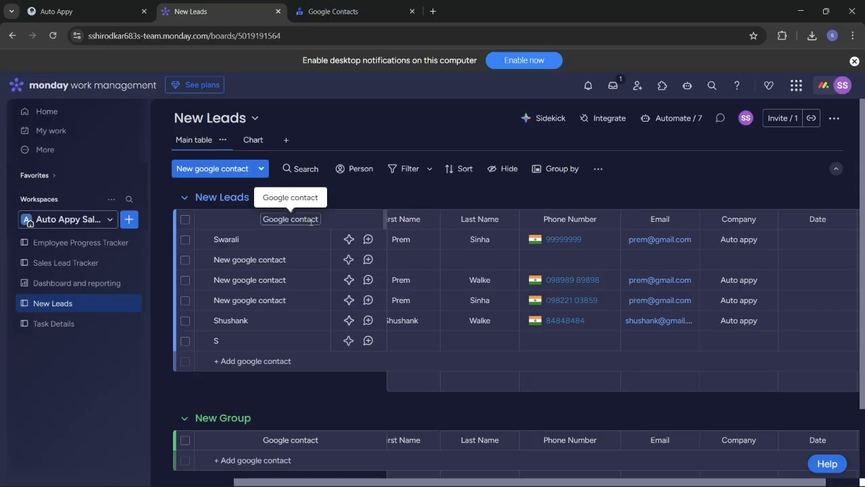
Add a new lead item, assign a team member, and enter the contact's first and last name
left_click(226, 169)
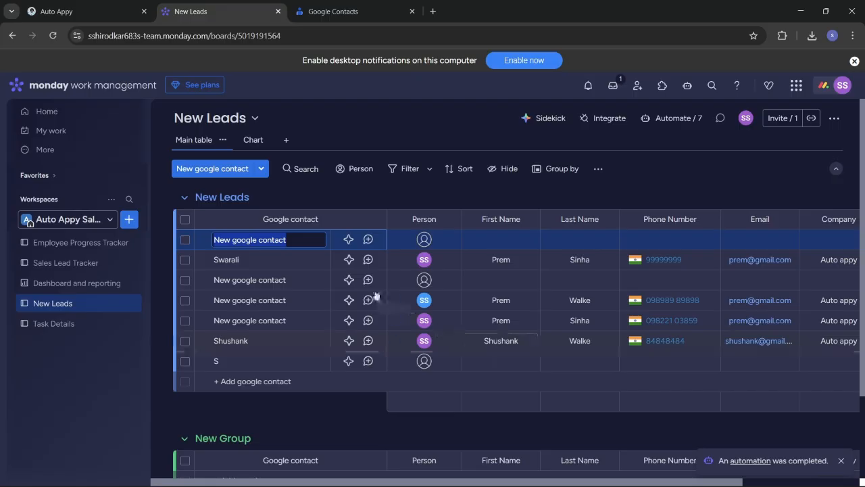
left_click(421, 239)
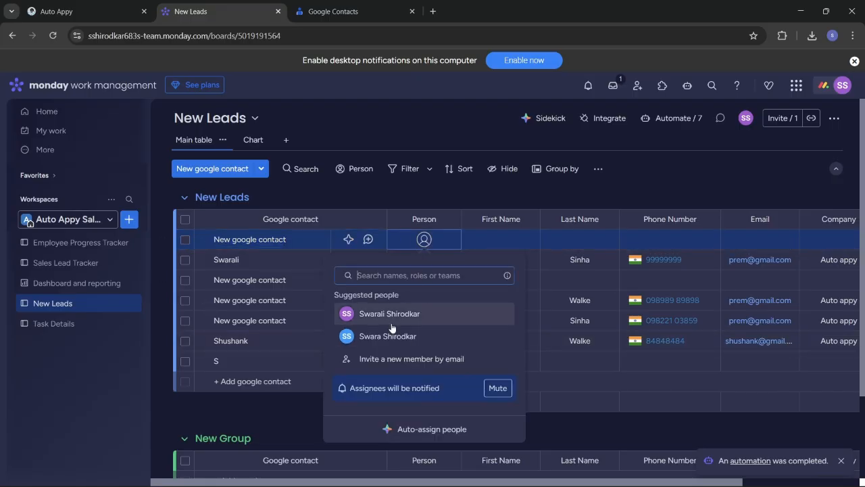
left_click(389, 314)
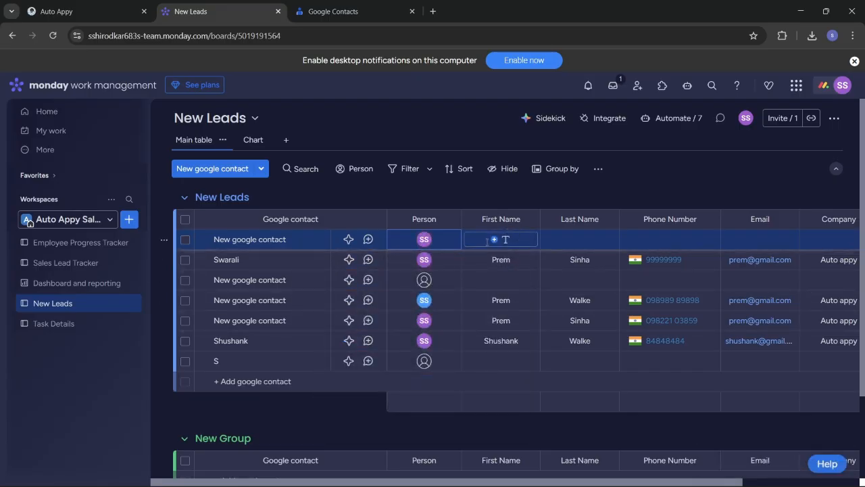
left_click(486, 241)
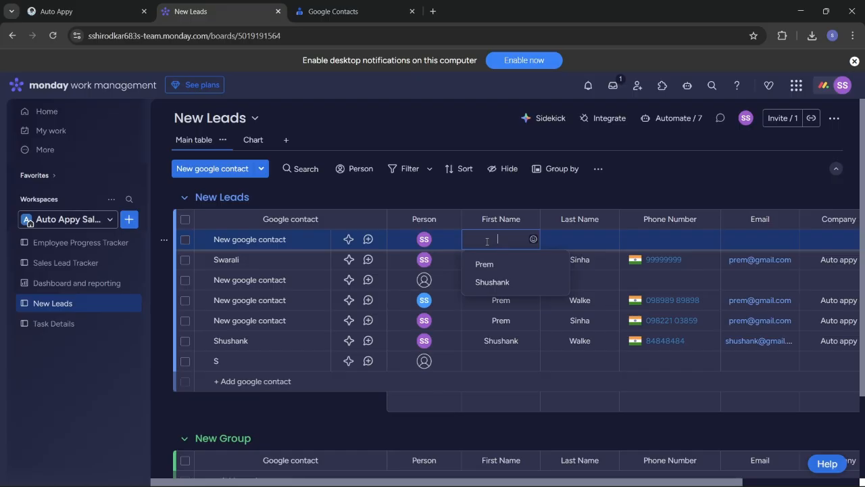
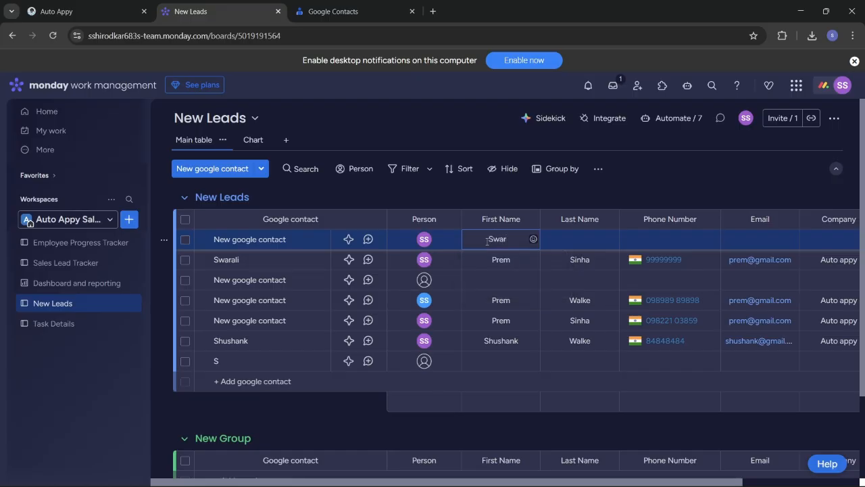
left_click(573, 239)
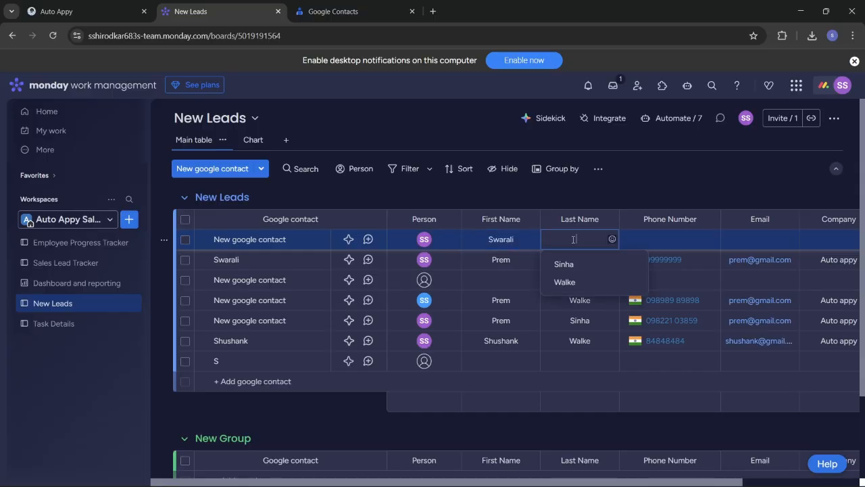
Enter the contact's phone number, replacing the mistyped first attempt
left_click(638, 240)
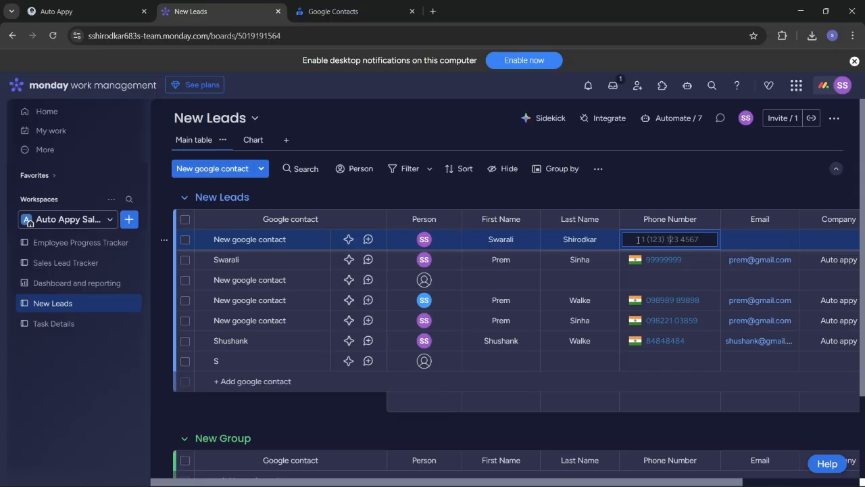
type("88888")
left_click(736, 240)
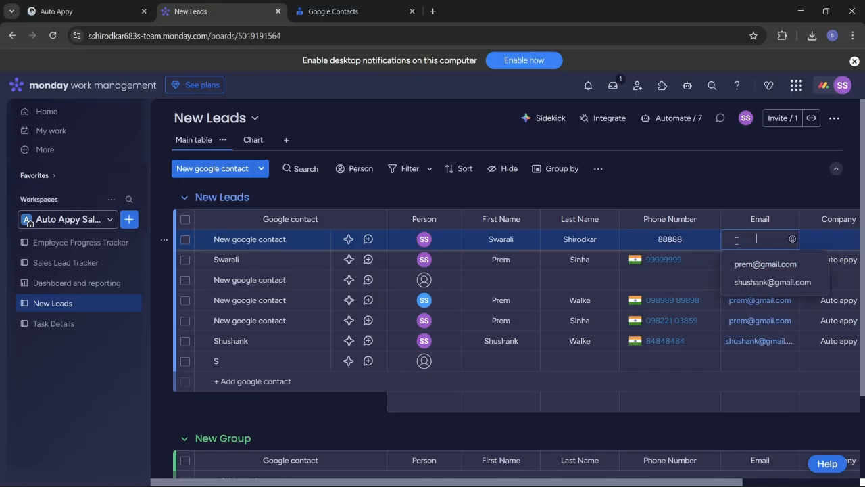
double_click(681, 240)
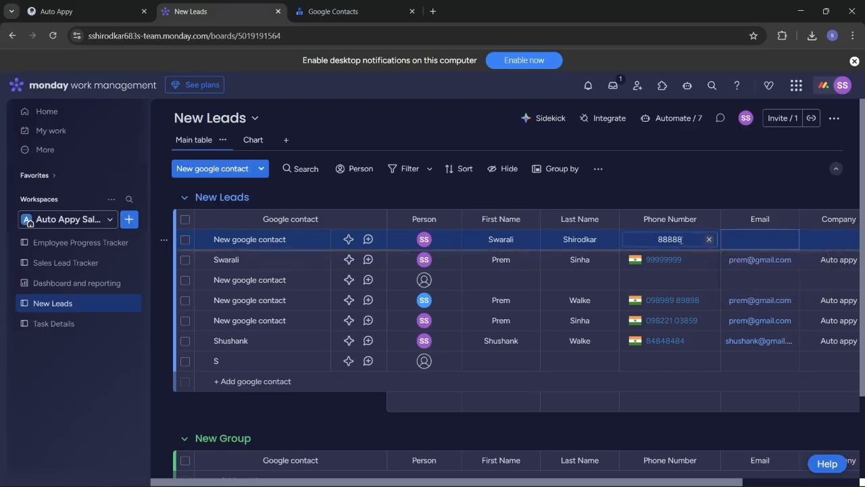
key("BackSpace")
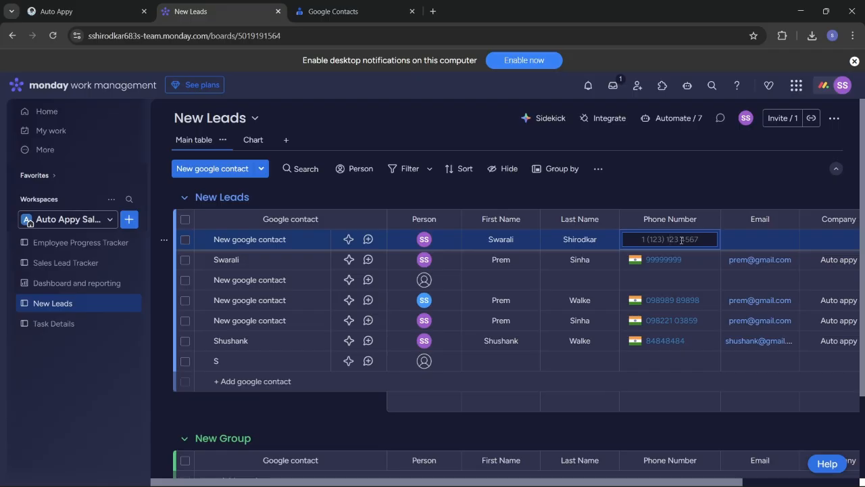
Enter the contact's e-mail address and set the company to Auto appy
left_click(747, 240)
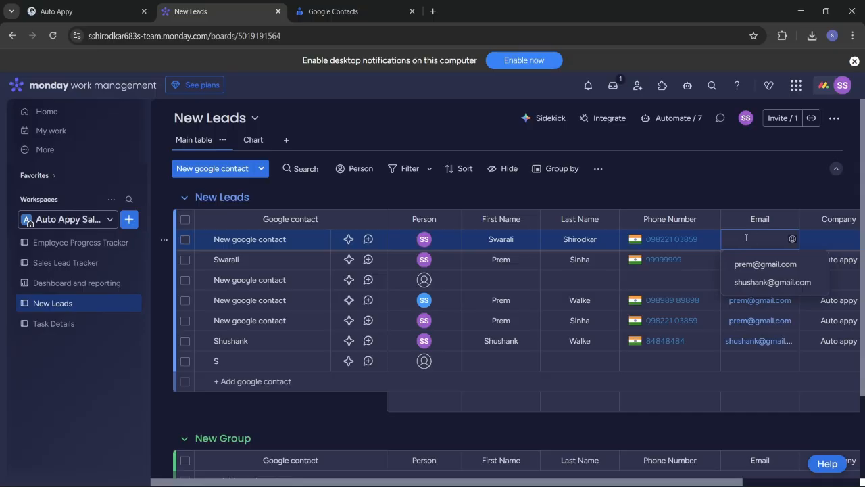
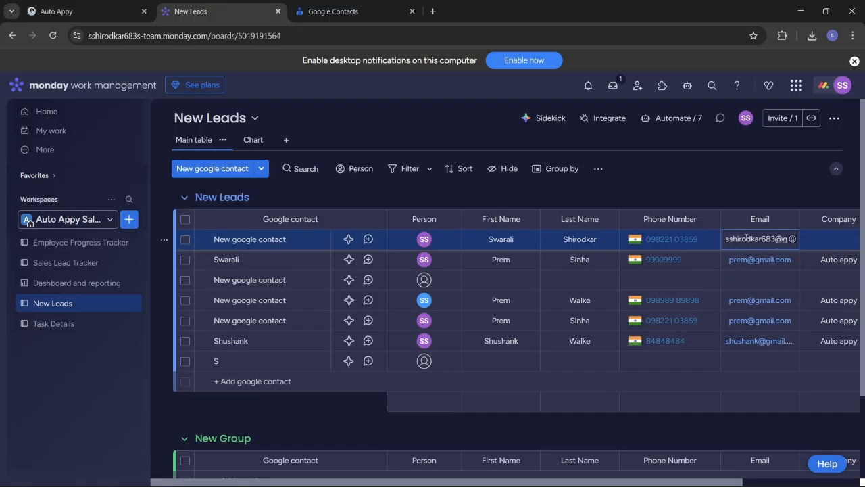
left_click(828, 239)
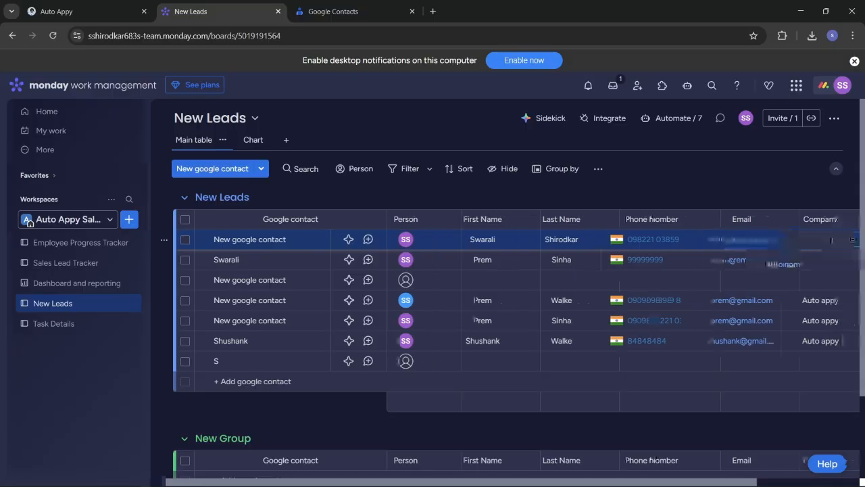
left_click(808, 268)
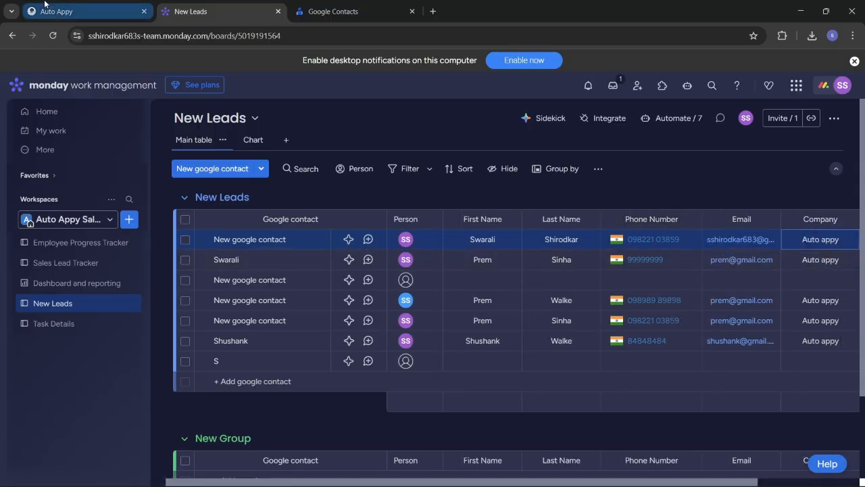
left_click(68, 11)
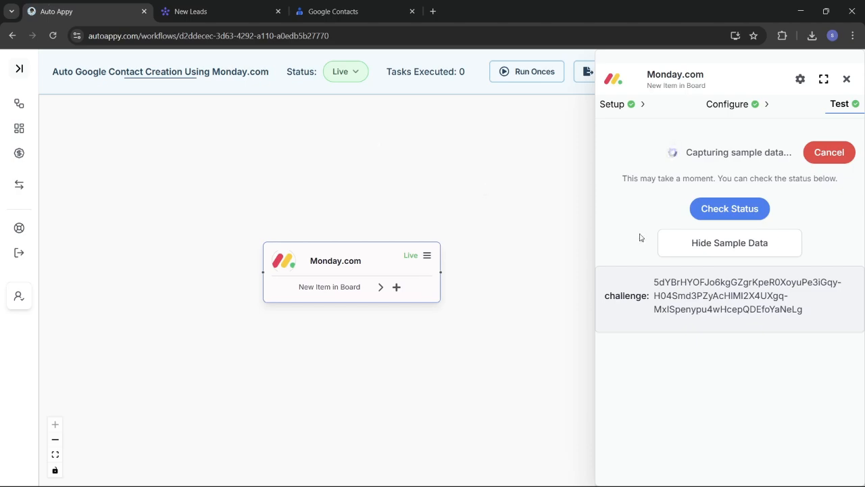
Capture the new monday.com item via Check Status, review its sample event data, and close the panel
left_click(737, 209)
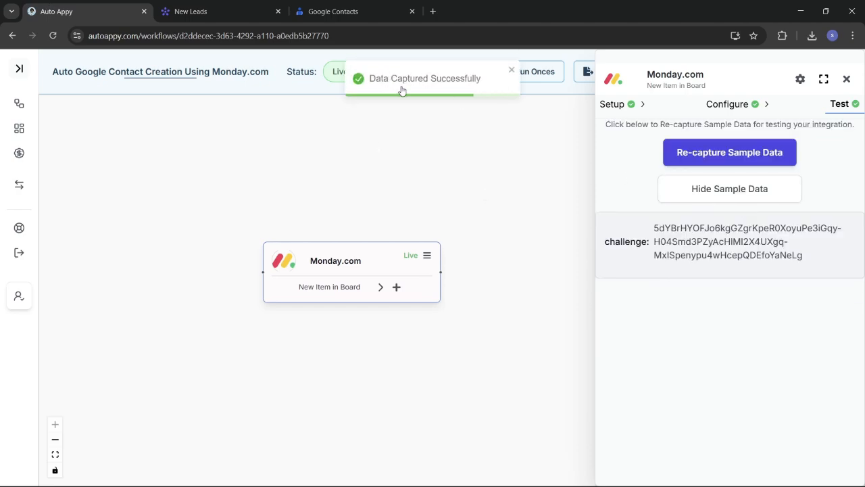
left_click(724, 195)
left_click(724, 194)
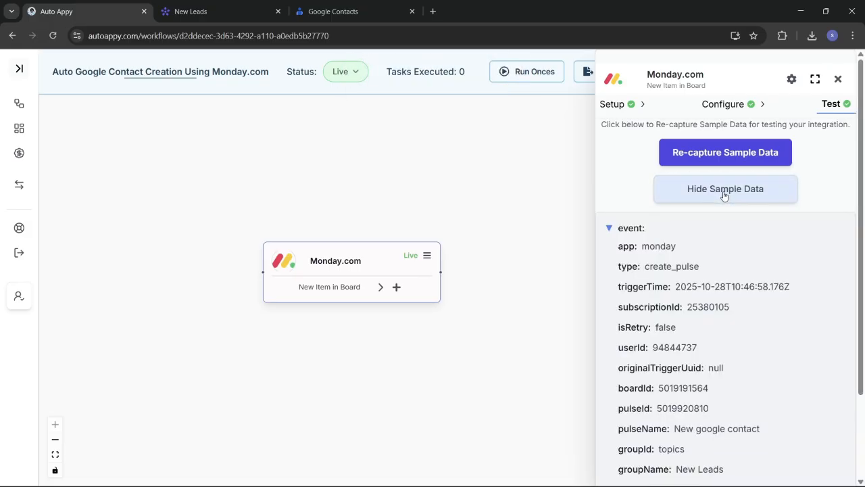
scroll(761, 360, "down", 3)
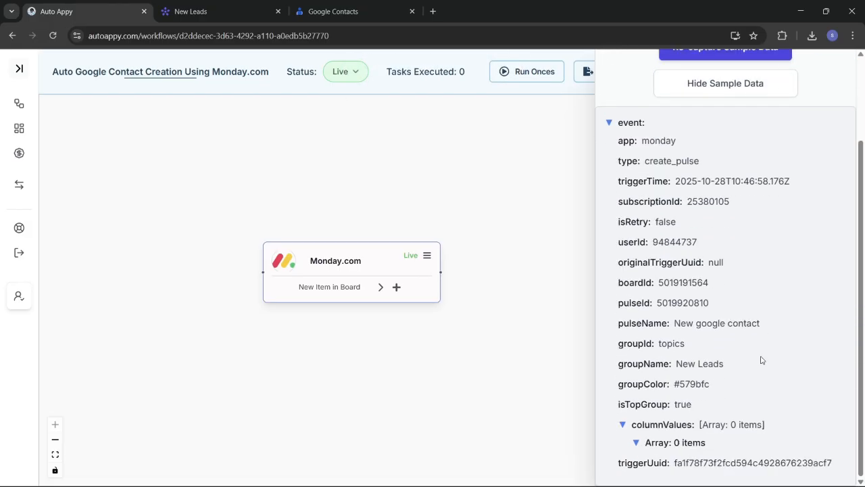
scroll(761, 360, "up", 1)
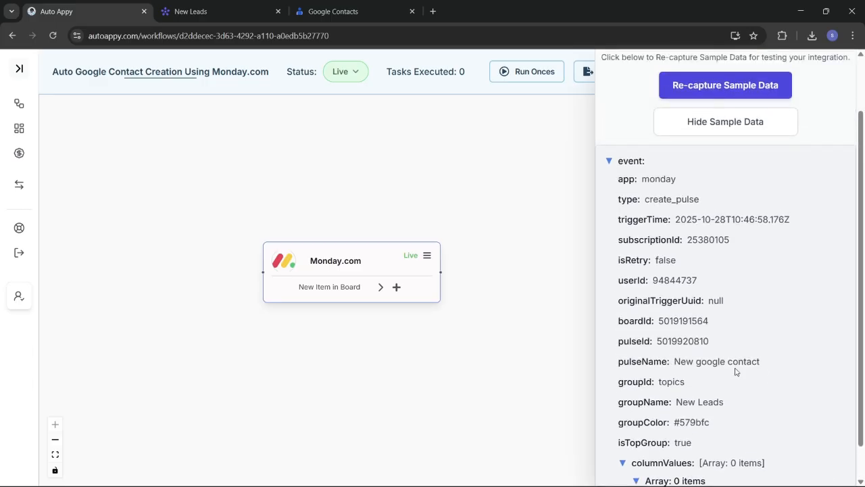
scroll(736, 372, "down", 1)
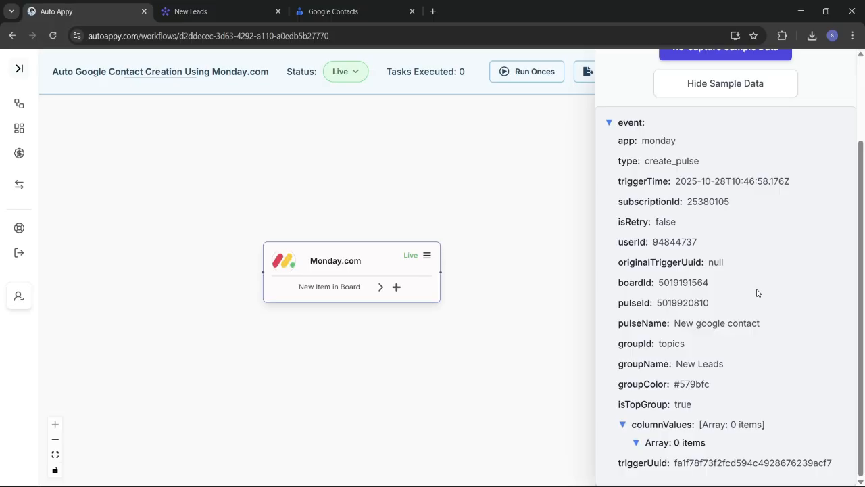
scroll(757, 292, "up", 3)
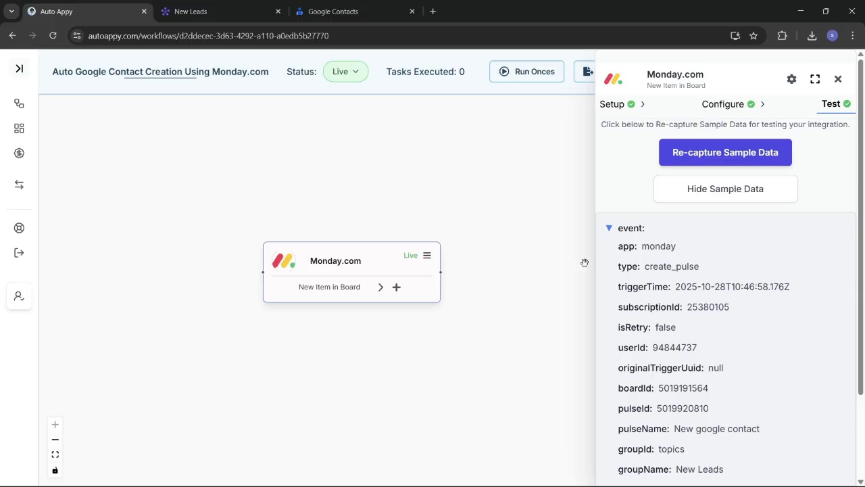
left_click(838, 80)
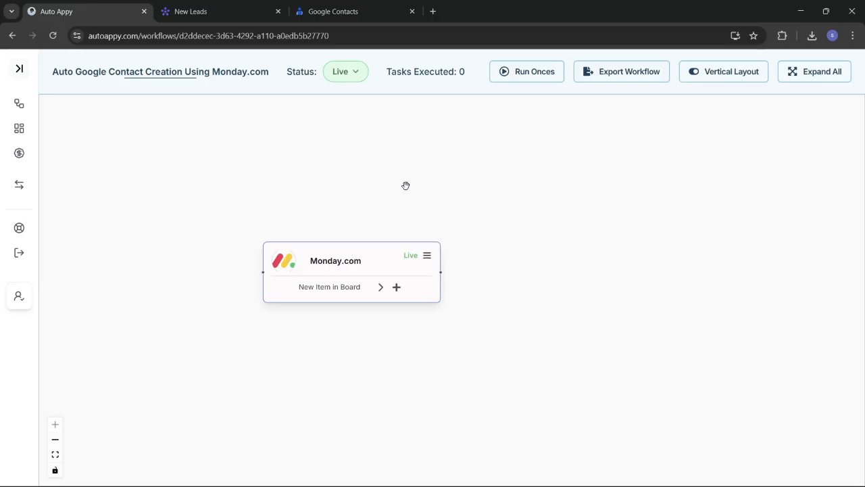
left_click(210, 9)
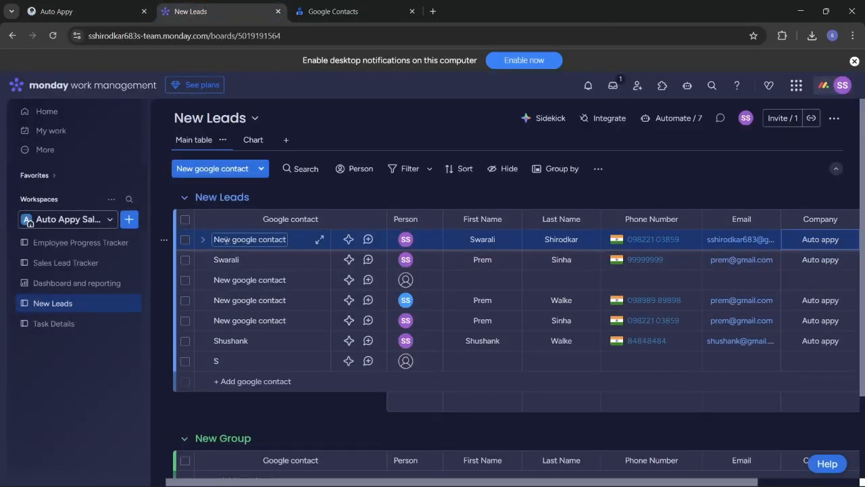
left_click(250, 239)
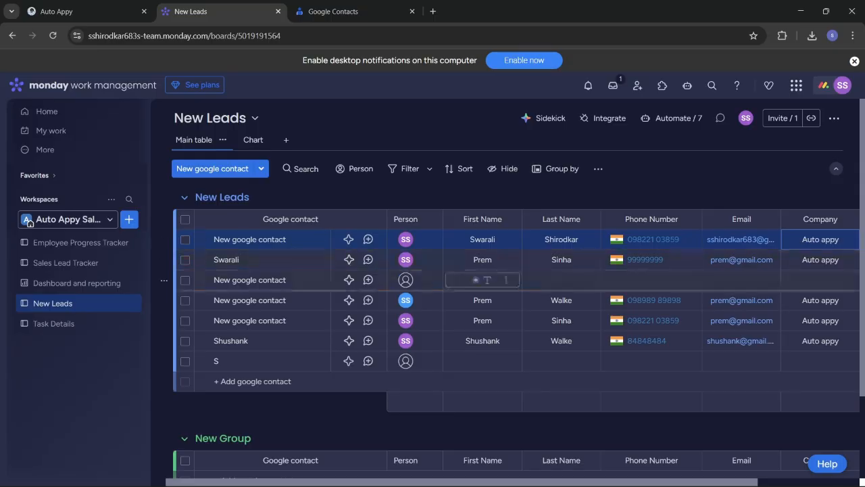
left_click(482, 260)
key("Tab")
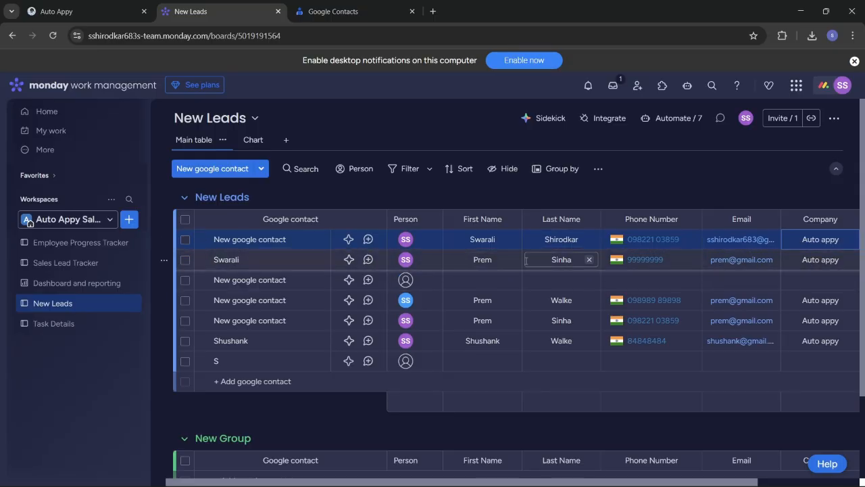
scroll(494, 257, "right", 2)
scroll(500, 254, "left", 2)
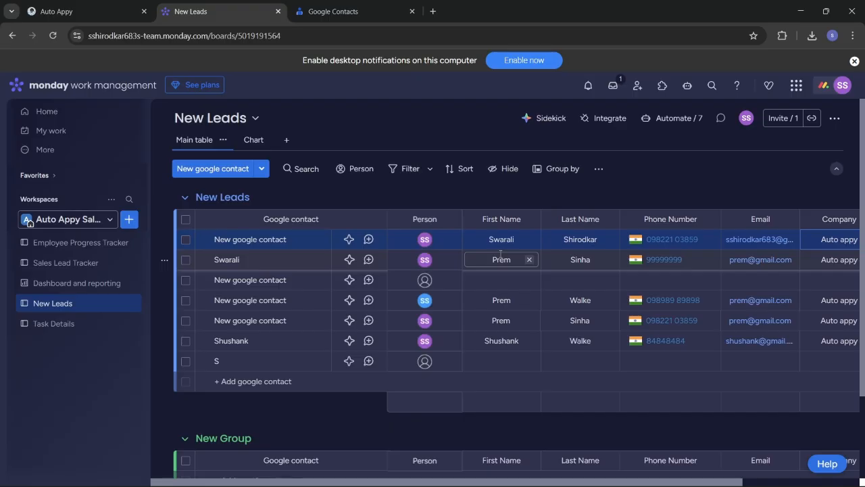
left_click(508, 240)
left_click(562, 261)
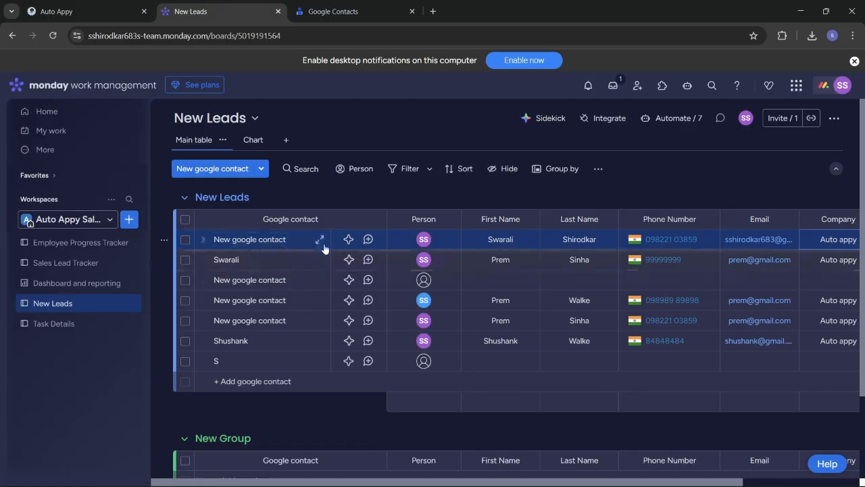
left_click(76, 8)
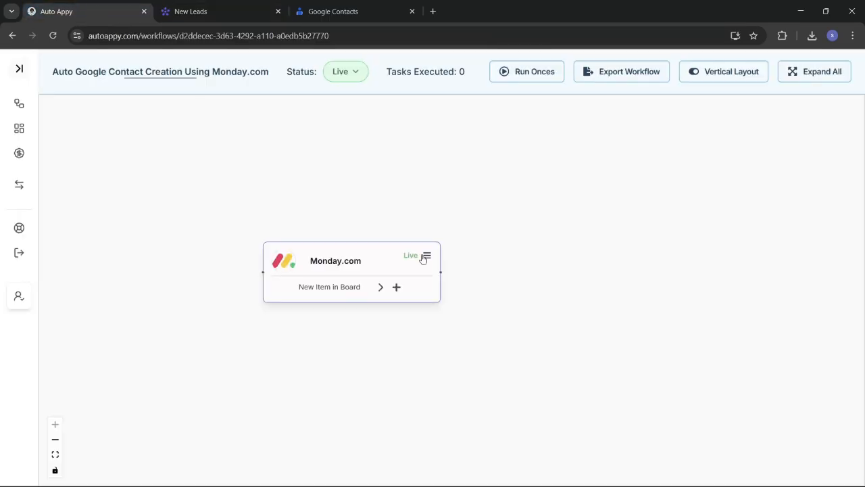
Add a step after the Monday.com trigger and pick the Delay (Auto Appy) app via search
left_click(398, 287)
left_click(697, 118)
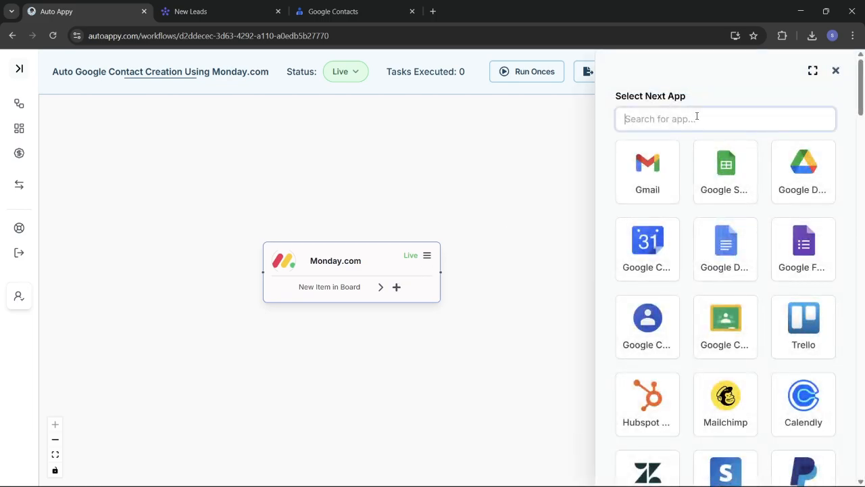
type("auto")
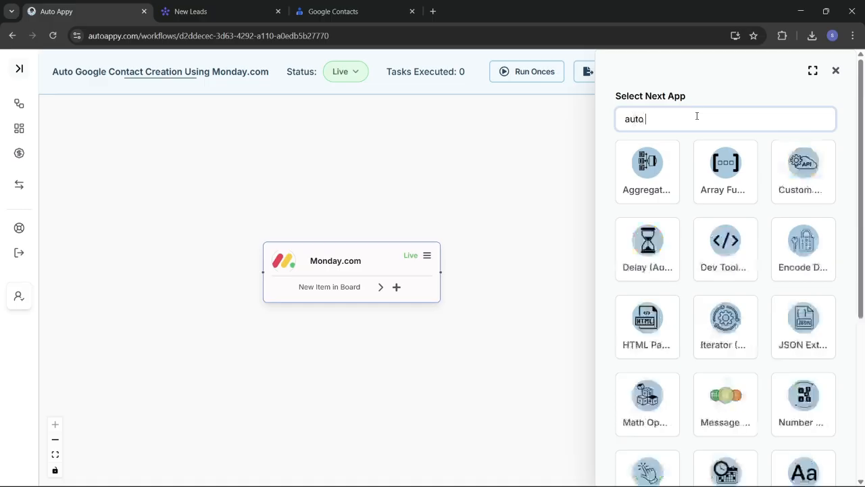
key("BackSpace")
key("BackSpace")
key("BackSpace")
key("BackSpace")
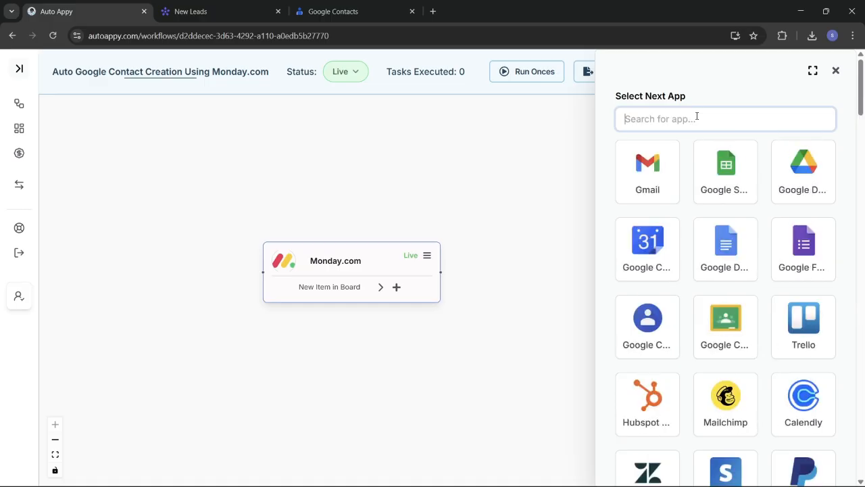
type("delay")
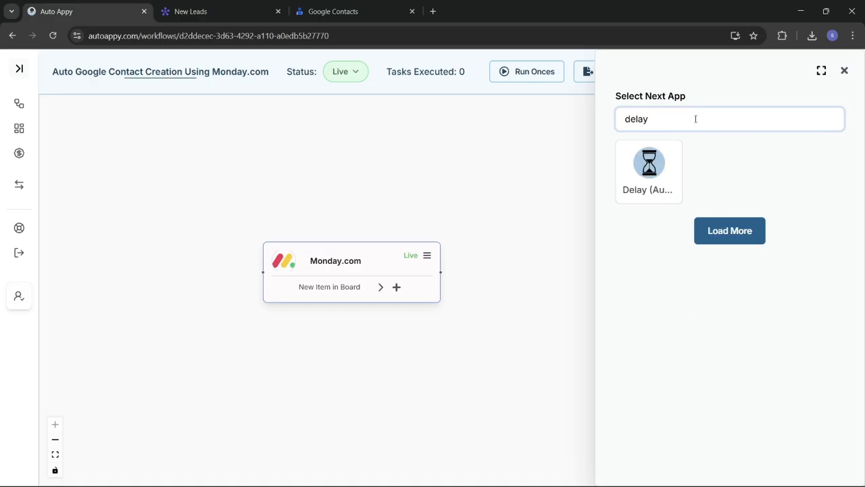
left_click(665, 168)
Choose the Add Delay action and add the Delay node to the workflow
left_click(682, 183)
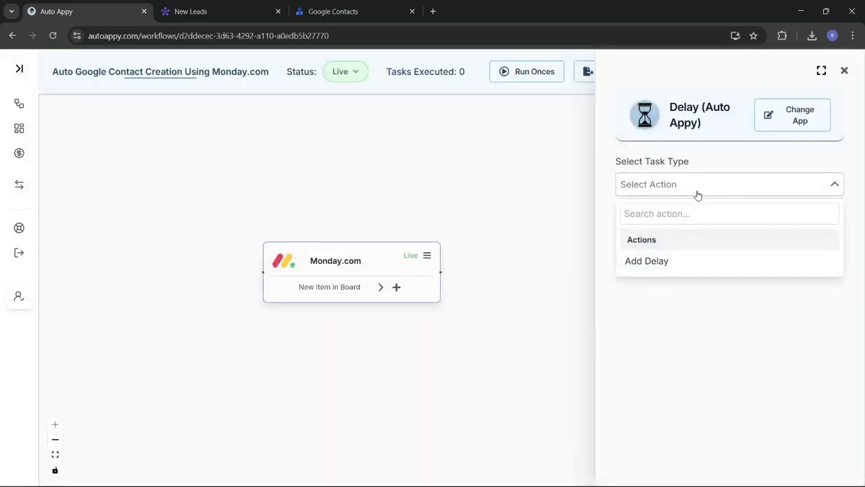
left_click(698, 195)
left_click(688, 179)
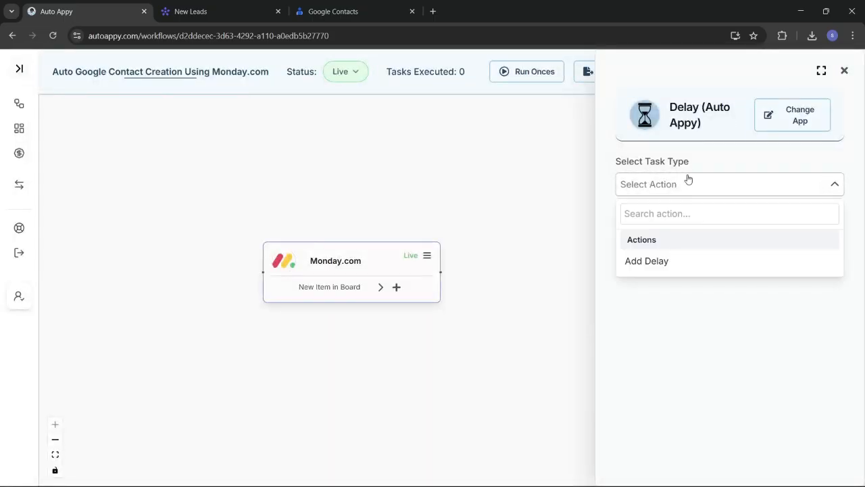
left_click(669, 260)
left_click(669, 187)
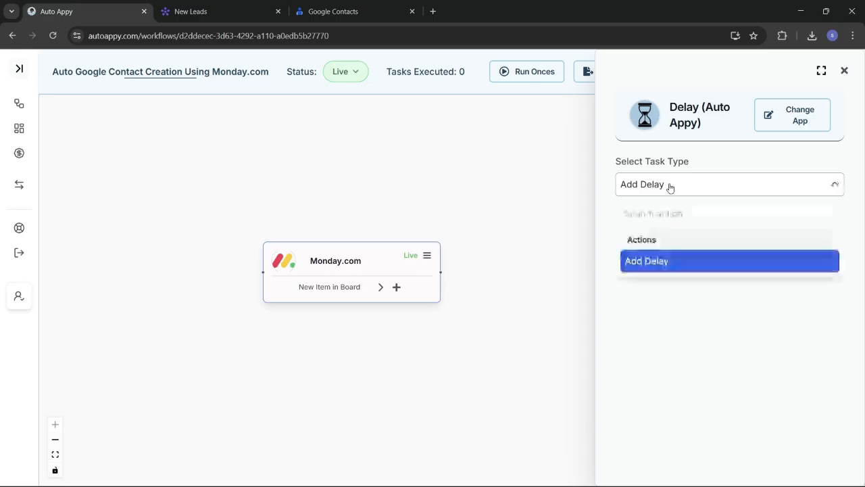
left_click(675, 264)
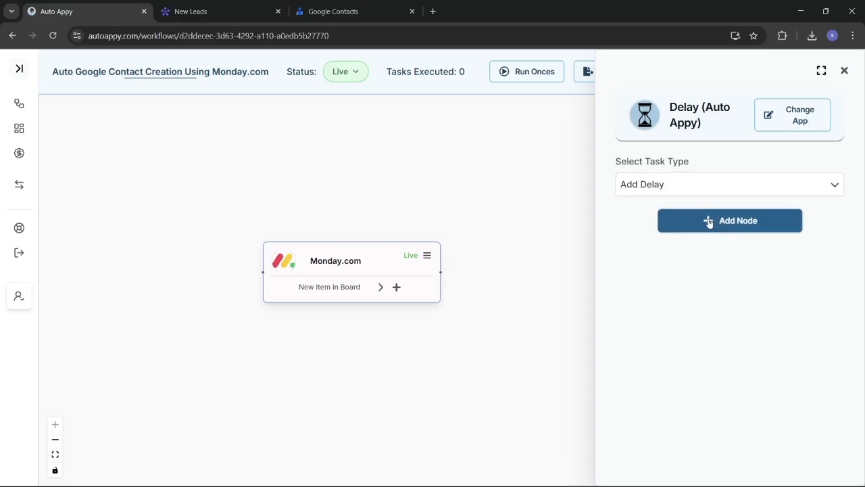
left_click(708, 221)
left_click(691, 193)
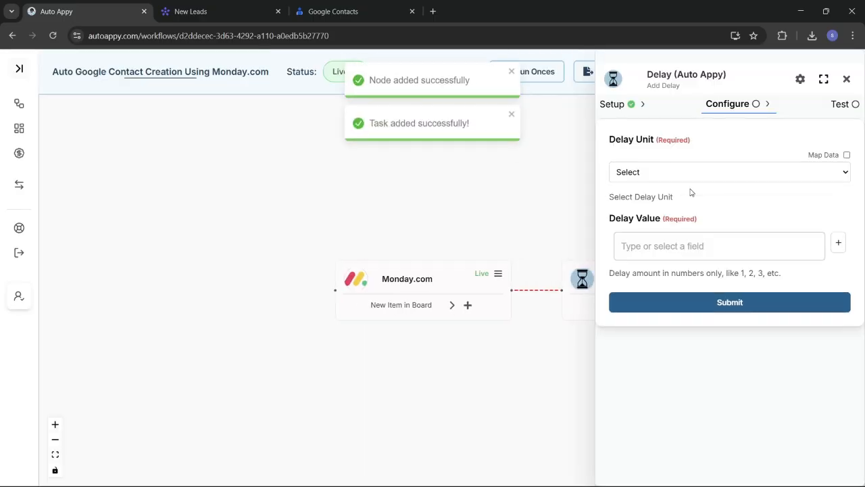
Set the Delay step to wait 5 Seconds and submit the settings
left_click(673, 177)
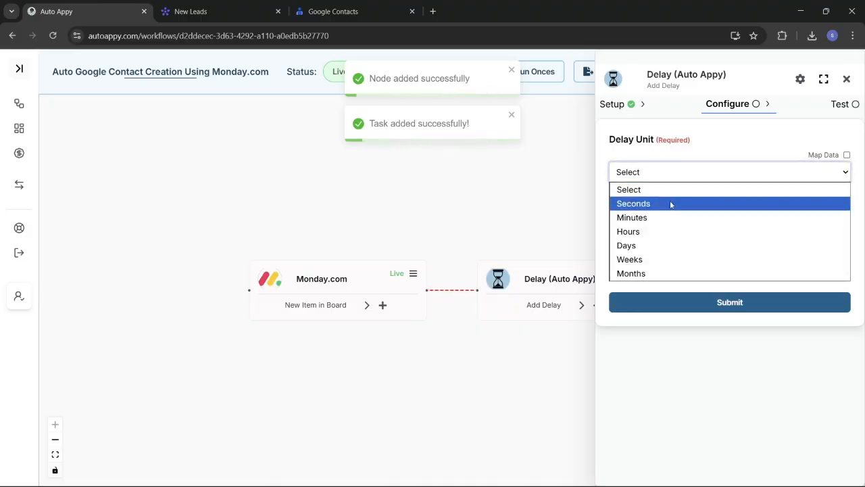
left_click(672, 204)
left_click(691, 249)
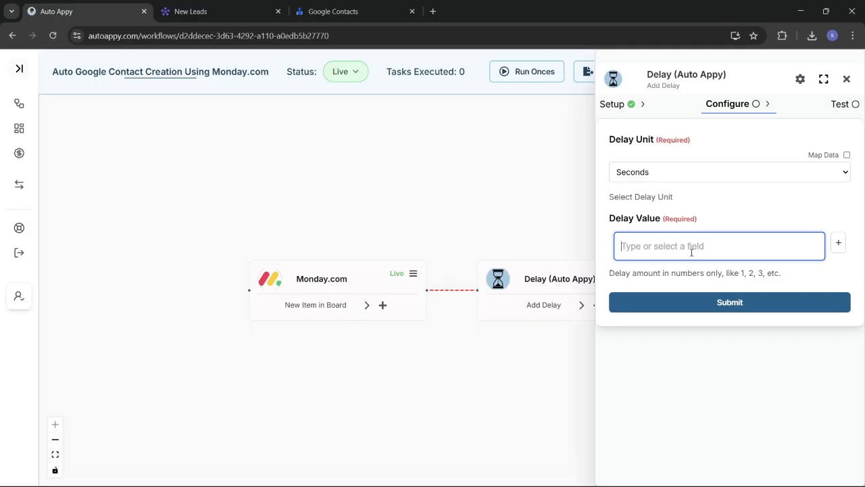
type("1")
key("BackSpace")
type("5")
left_click(715, 308)
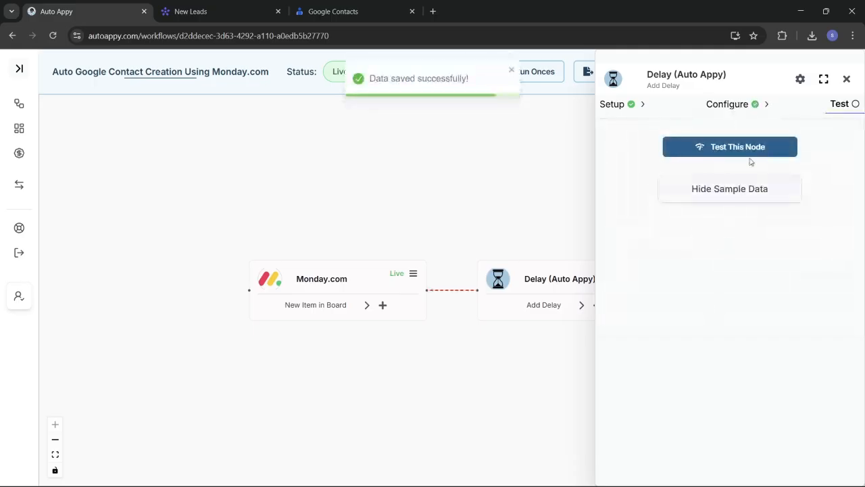
Test the Delay step successfully so it shows as Live
left_click(847, 79)
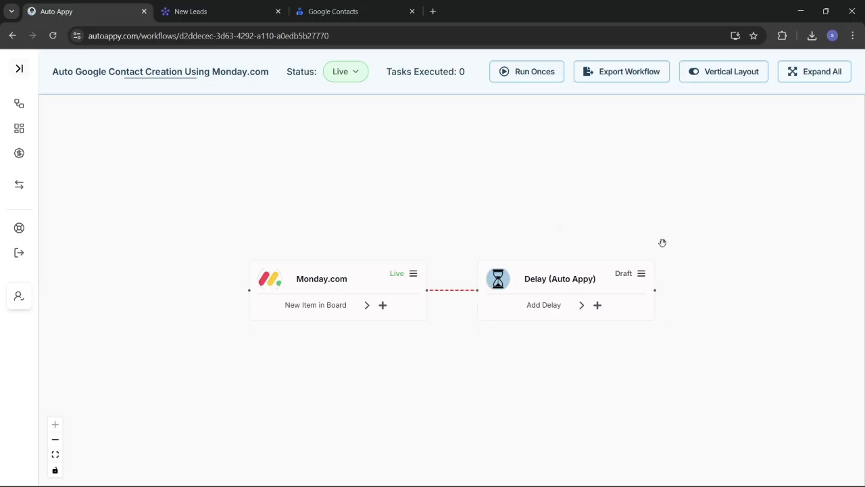
left_click(641, 277)
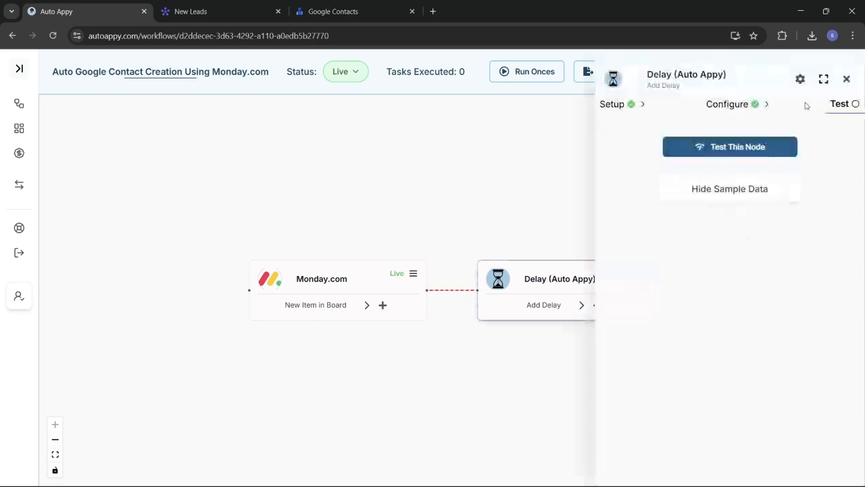
left_click(768, 147)
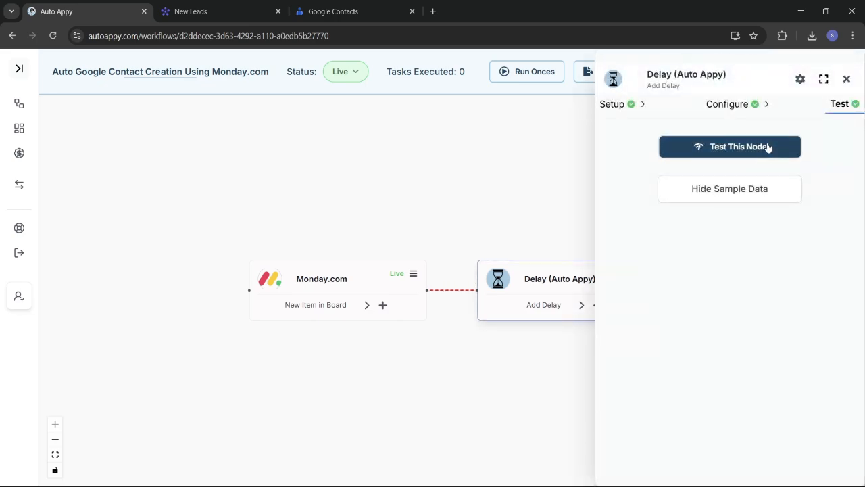
left_click(847, 80)
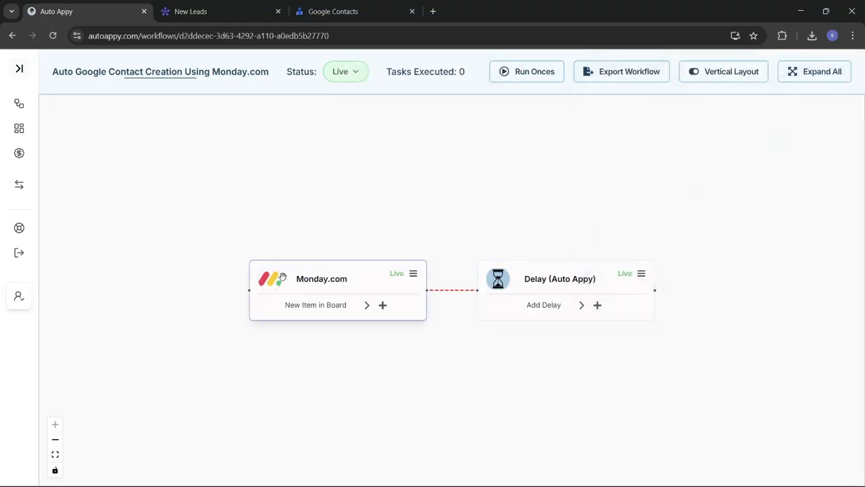
Shift the nodes left and pick Monday.com as the app following the Delay step
left_click_drag(299, 283, 259, 276)
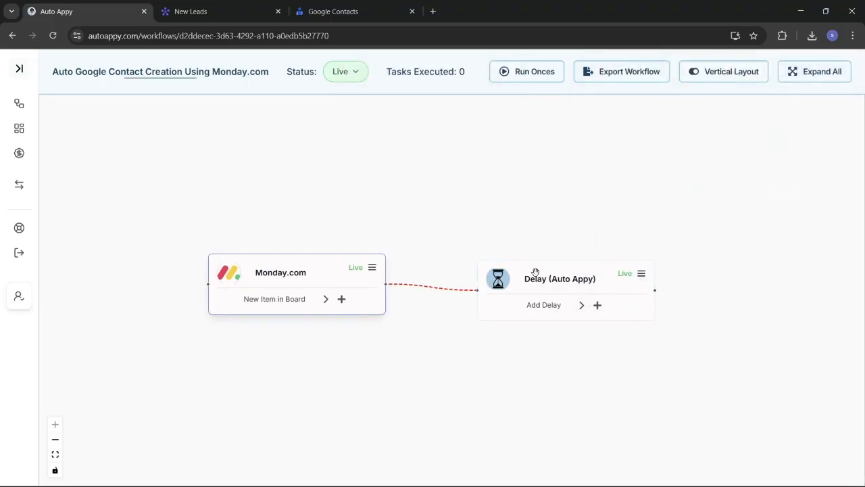
left_click_drag(534, 272, 512, 262)
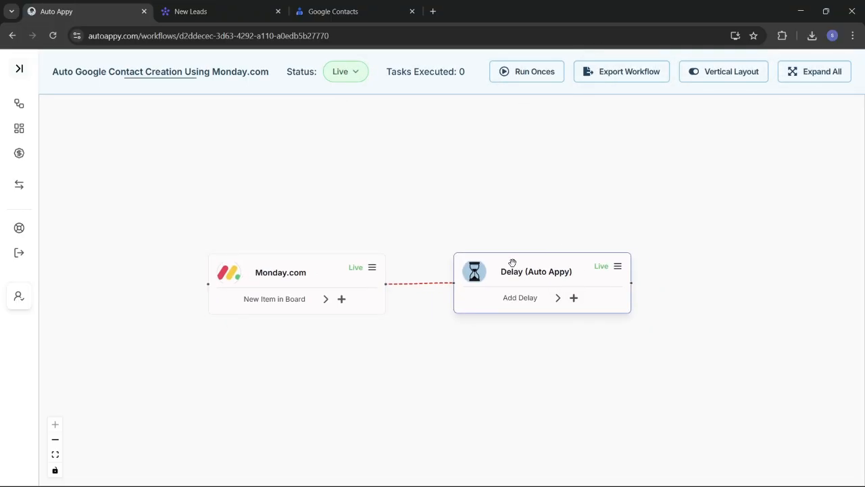
left_click(574, 297)
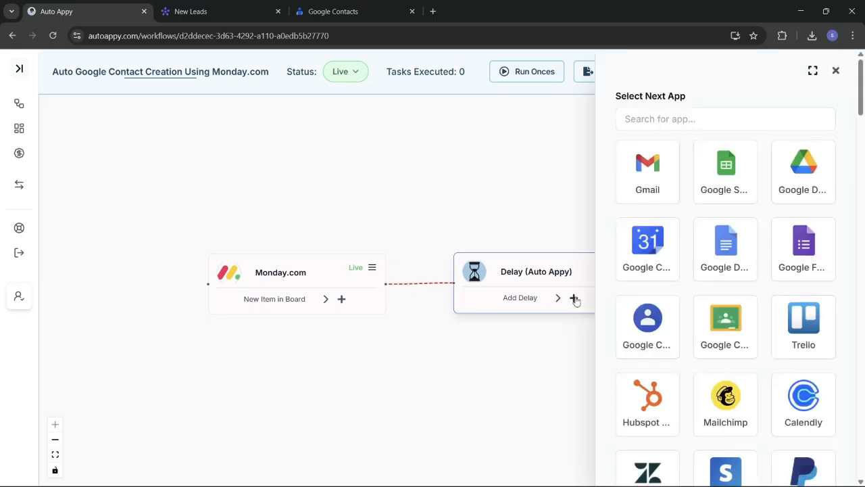
left_click(676, 116)
type("monda")
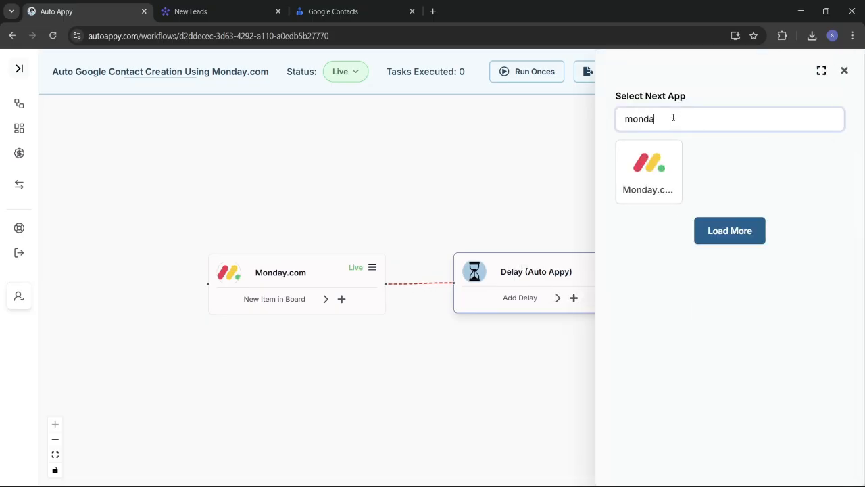
type("y.com")
left_click(652, 170)
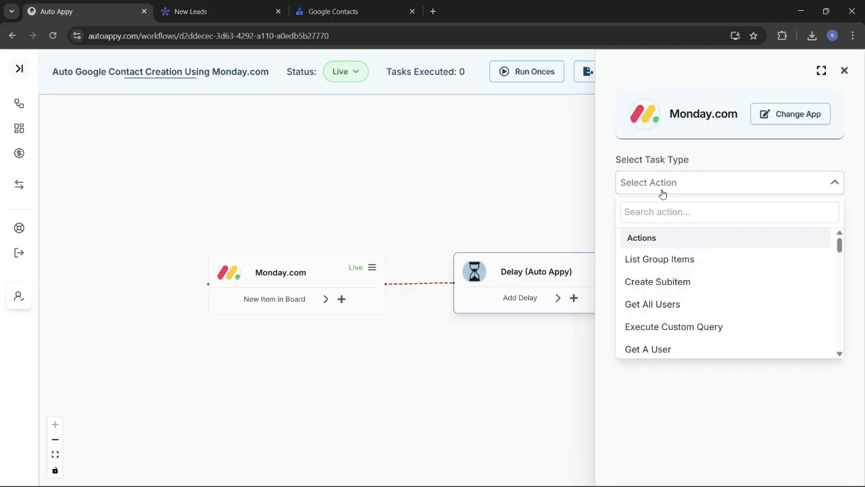
Choose the Get An Item action and add it to the workflow
left_click(657, 177)
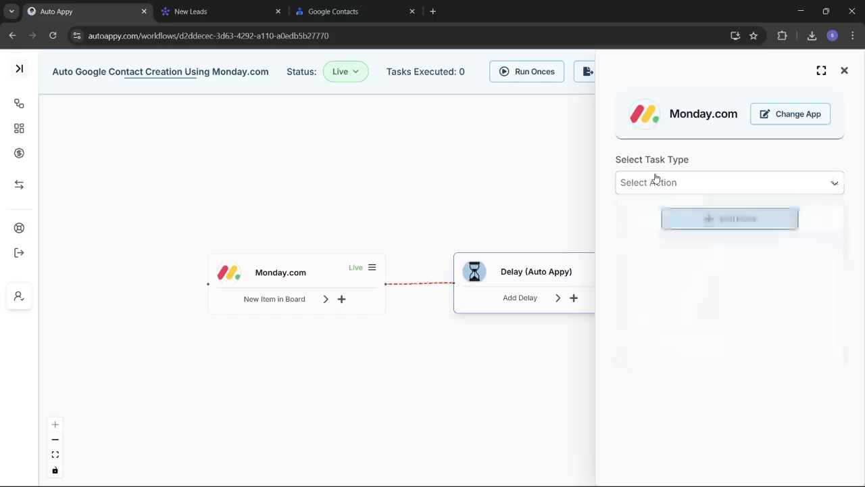
left_click(657, 190)
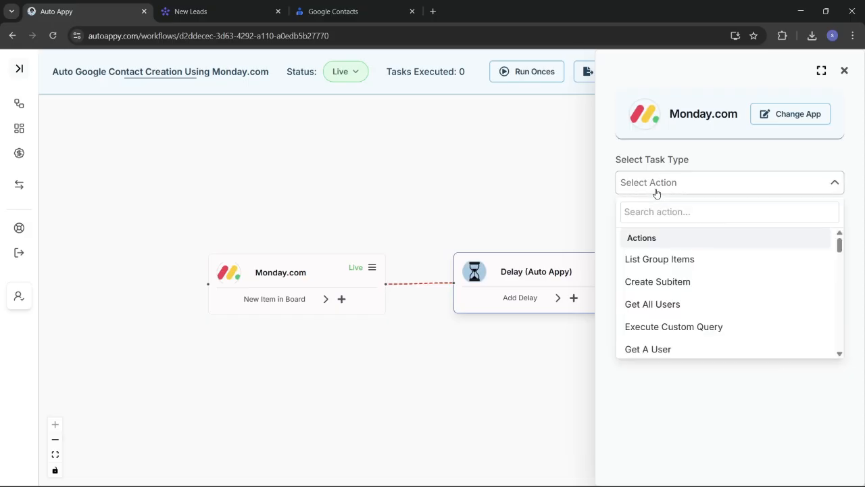
type("get")
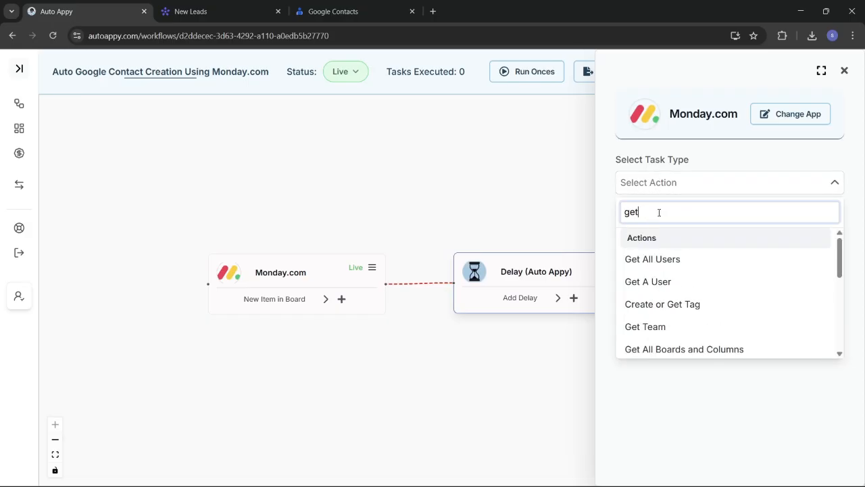
type(" an")
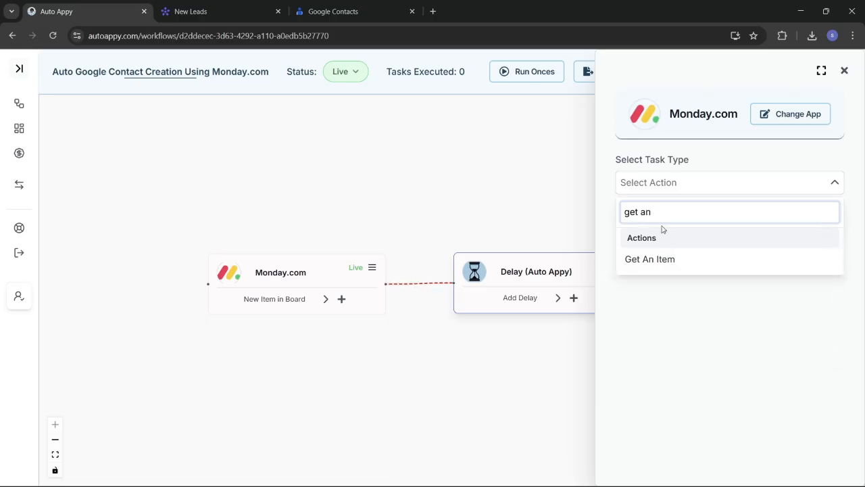
left_click(639, 259)
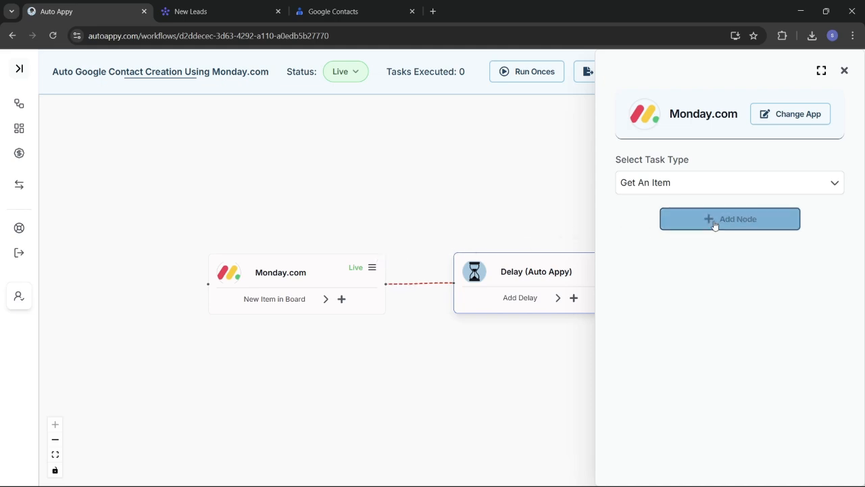
left_click(752, 220)
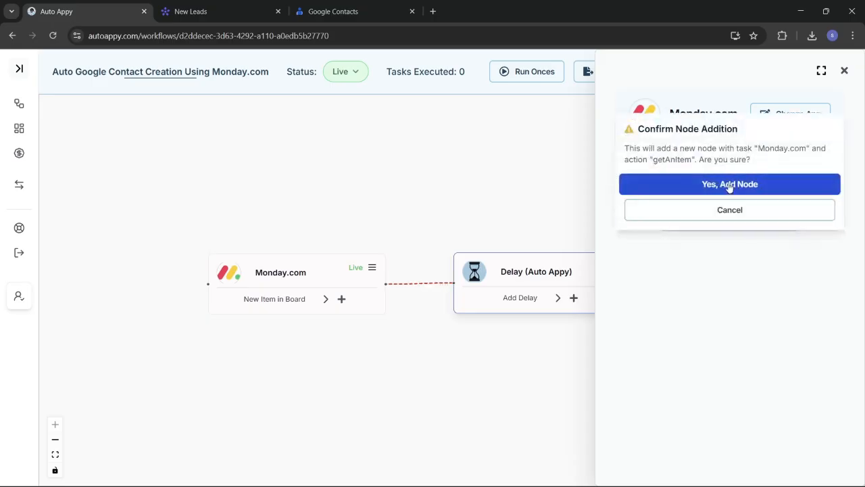
left_click(728, 184)
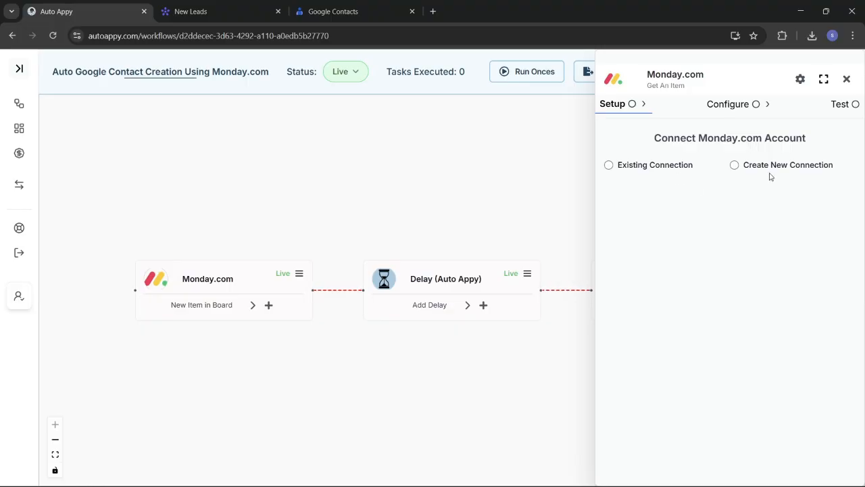
Start a new Monday.com #7 connection, then bring up the New Leads board's account menu
left_click(733, 167)
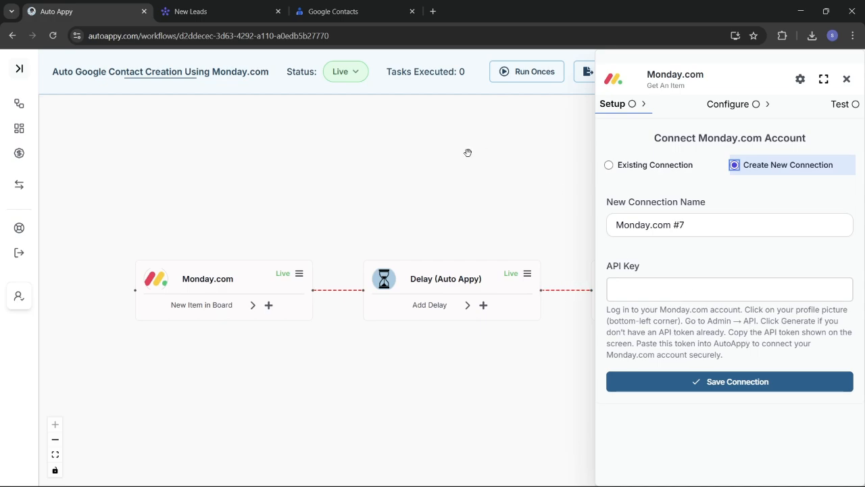
left_click(221, 4)
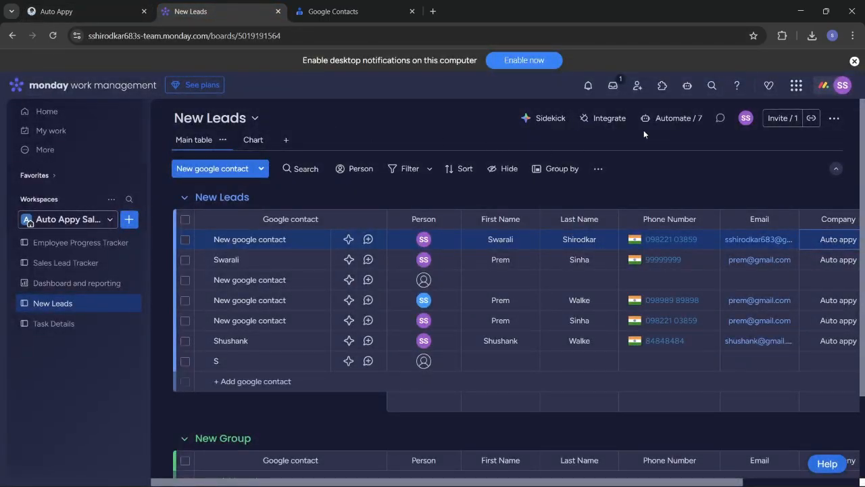
left_click(842, 86)
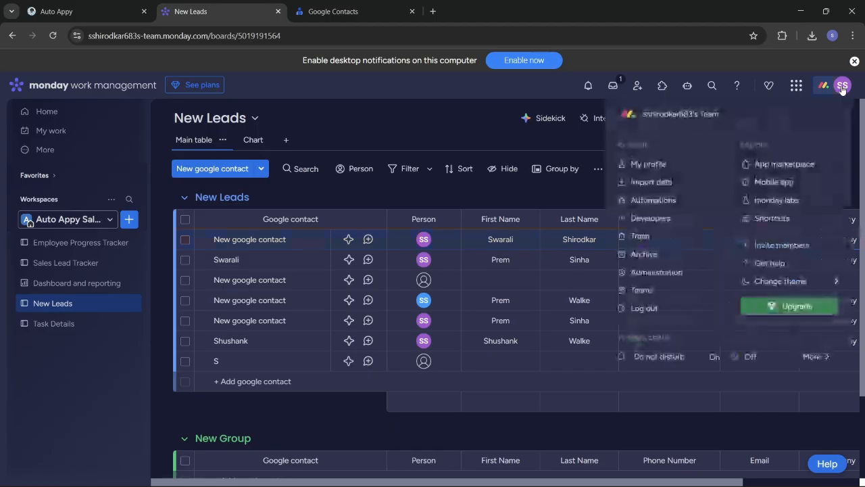
Copy the personal API token from Administration > Connections, then return to Auto Appy
left_click(666, 270)
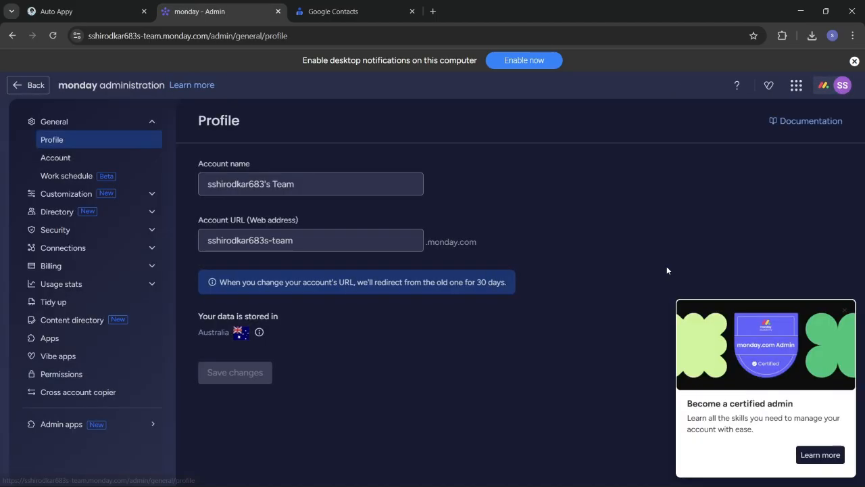
left_click(99, 245)
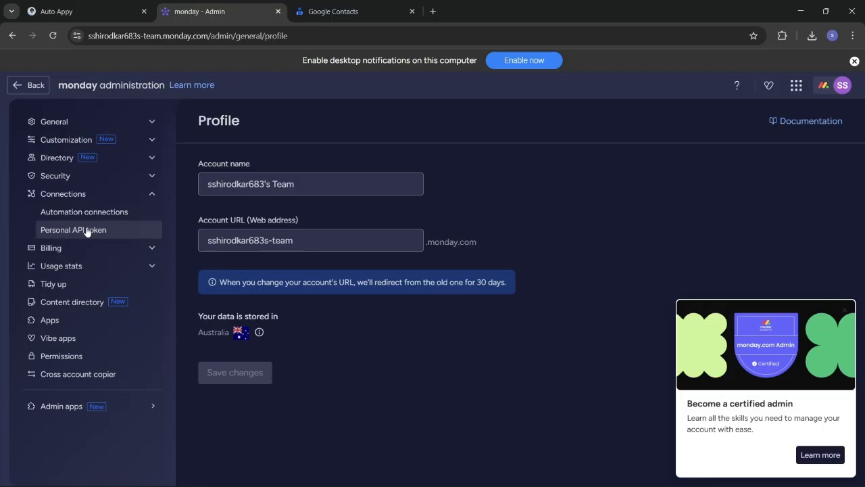
left_click(86, 231)
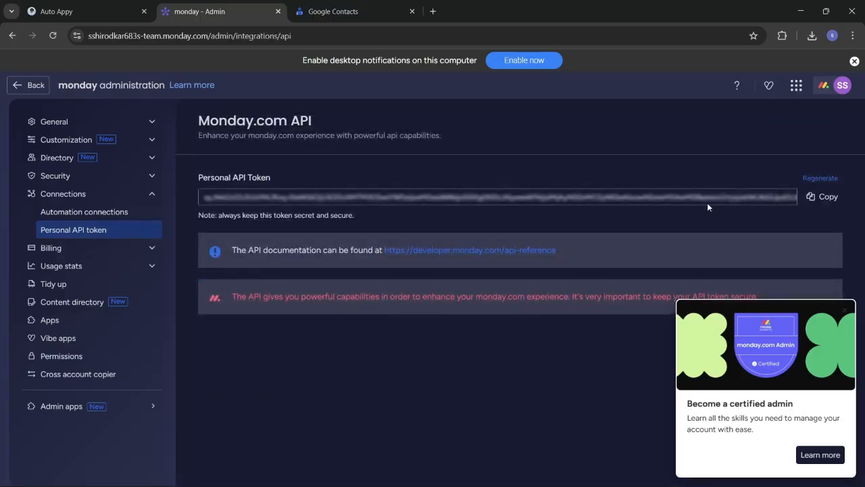
left_click(825, 199)
left_click(75, 12)
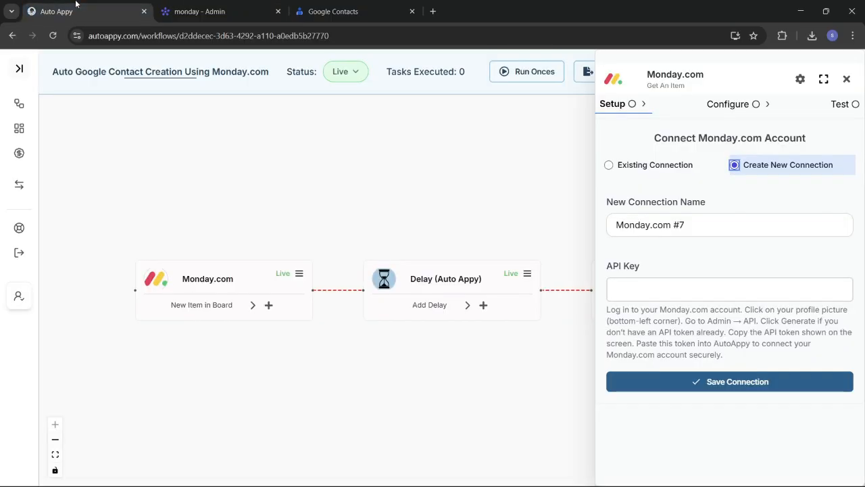
Paste the copied token into the API Key field and save the Monday.com #7 connection
left_click(661, 285)
key("ctrl+v")
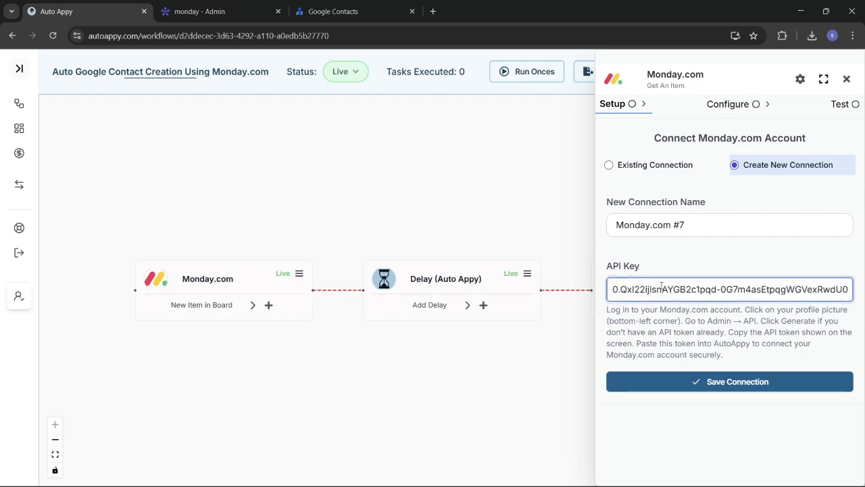
left_click(706, 381)
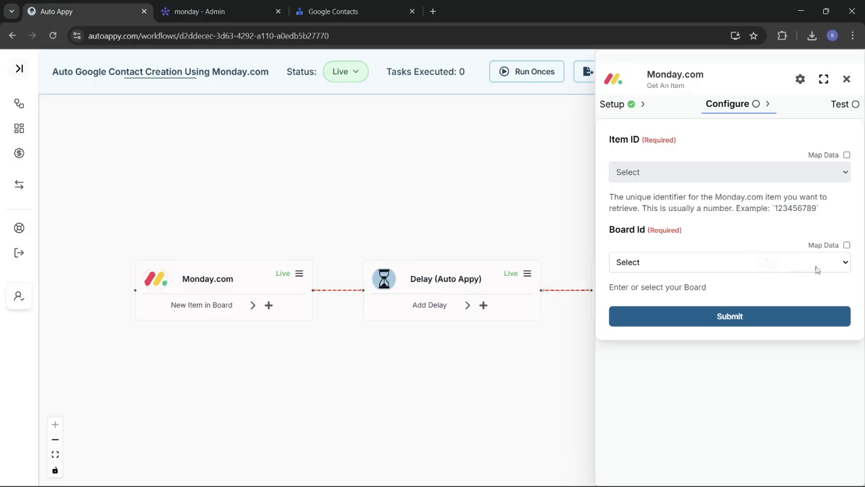
Set Board Id to New Leads and Item ID to New google contact
left_click(836, 266)
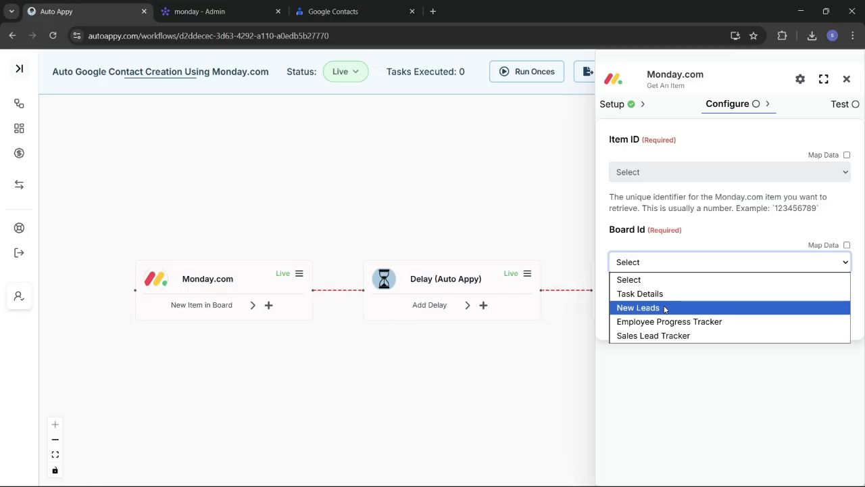
left_click(665, 309)
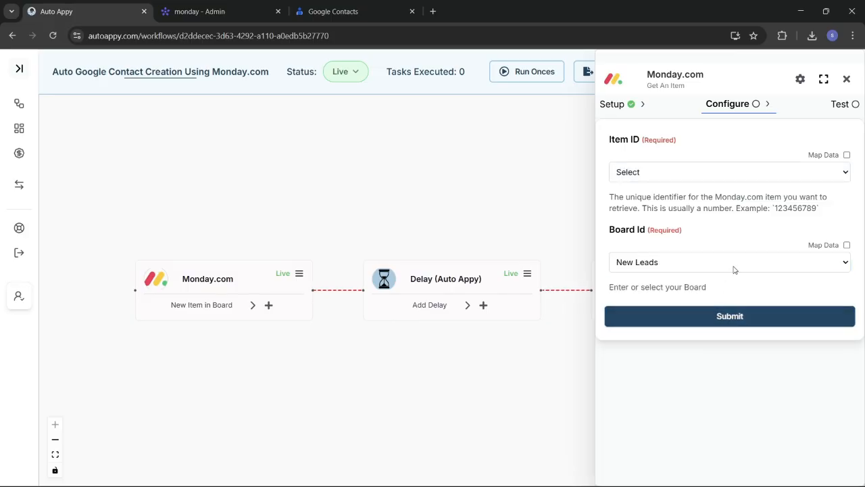
left_click(781, 176)
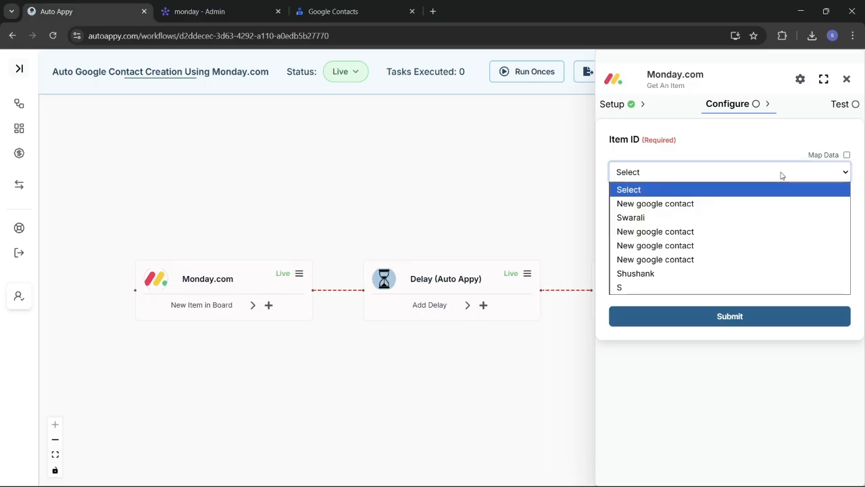
left_click(685, 205)
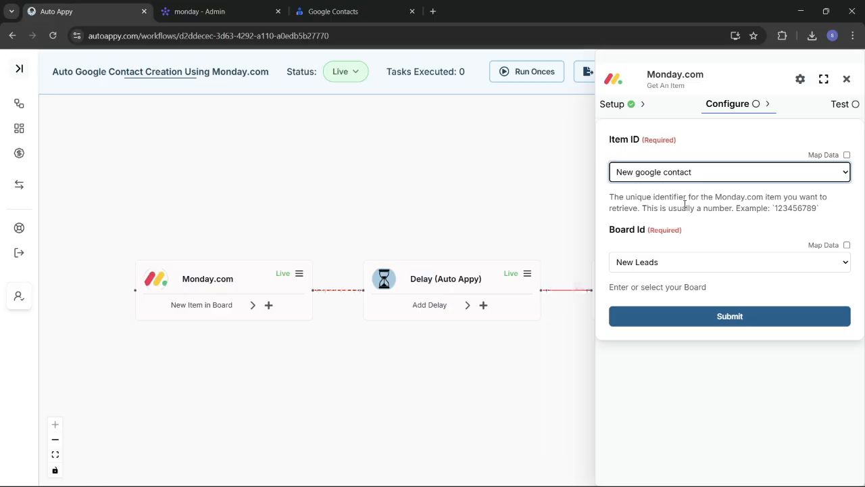
Leave monday.com administration to view the New Leads board, then return to Auto Appy
left_click(187, 11)
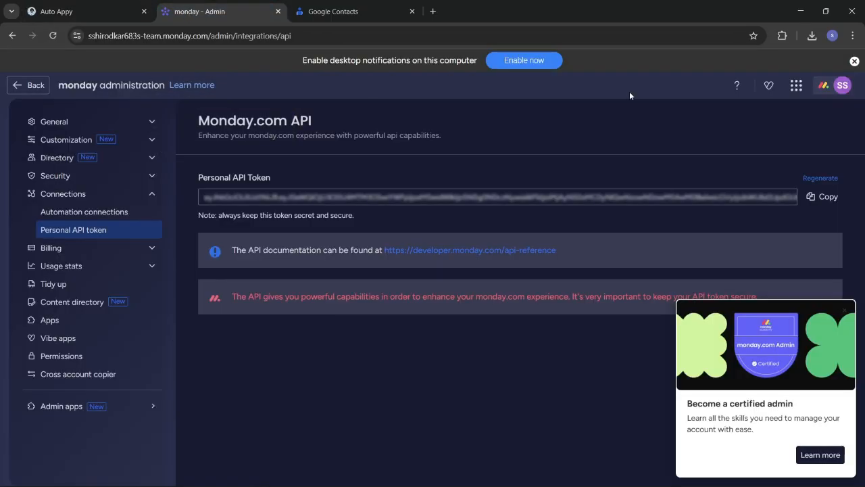
left_click(23, 87)
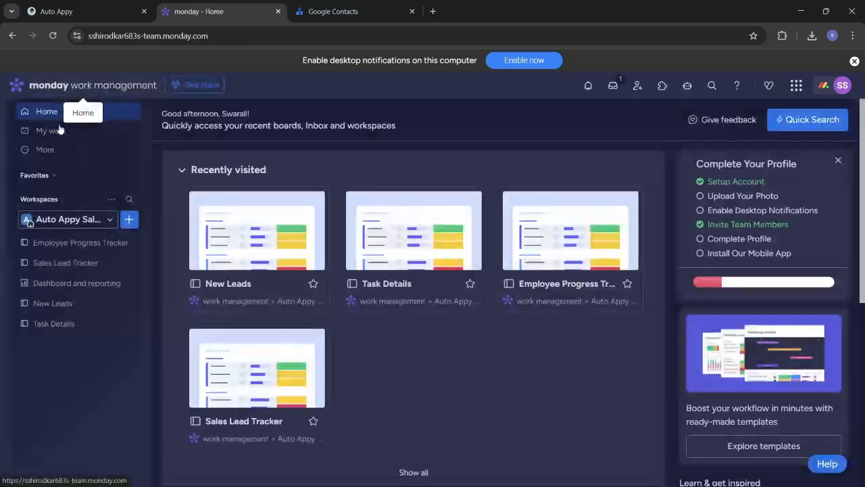
left_click(59, 303)
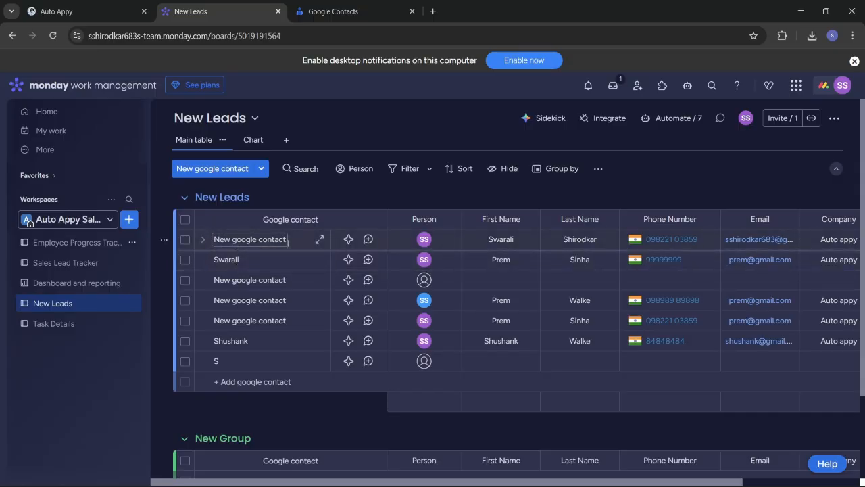
left_click(101, 4)
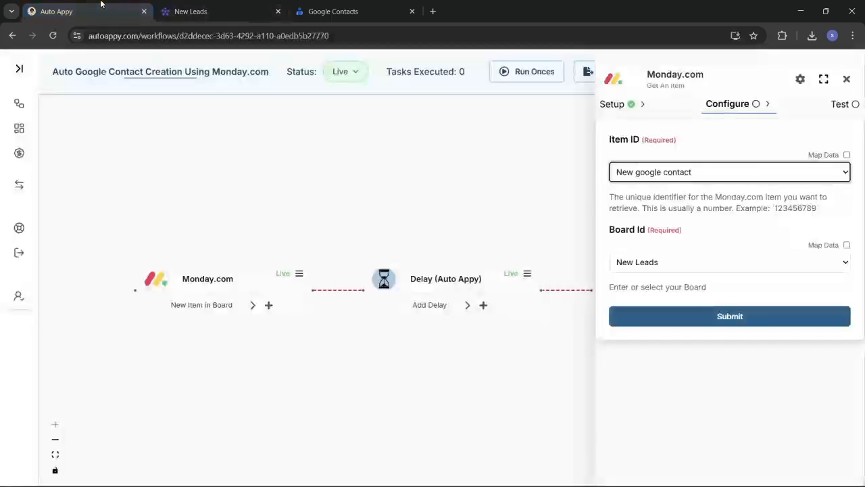
Submit and test Get An Item, then browse the returned New google contact sample data
left_click(704, 315)
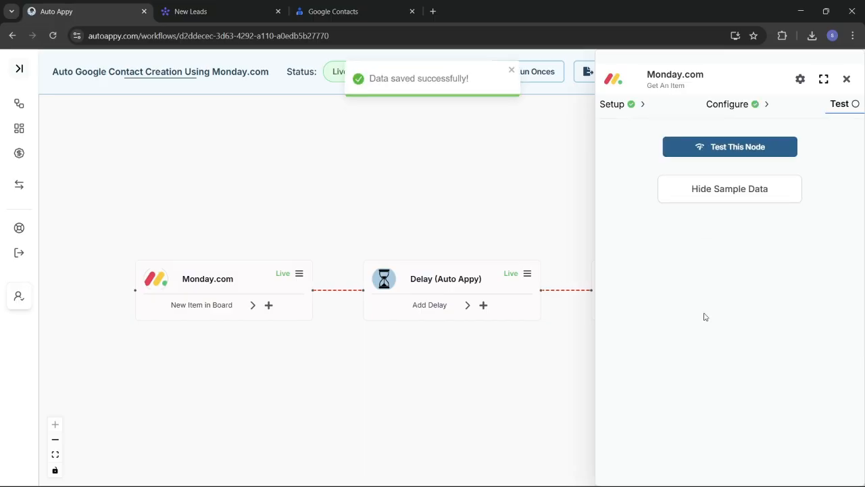
left_click(735, 149)
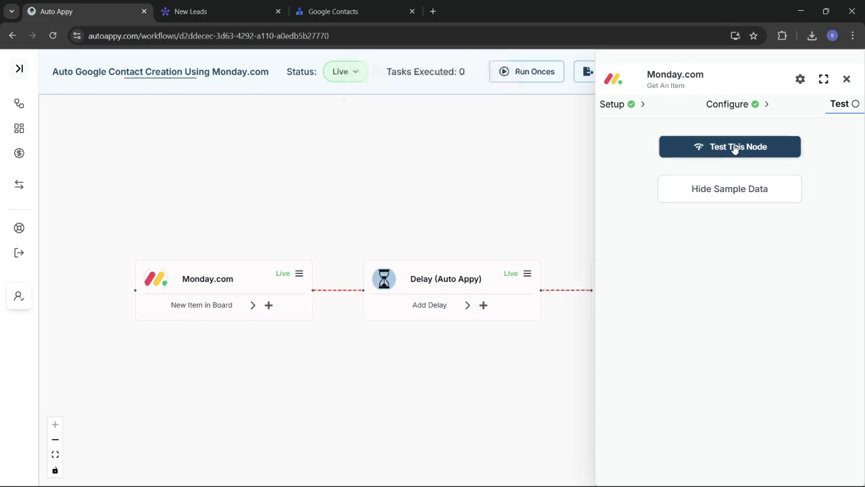
left_click(731, 189)
left_click(731, 189)
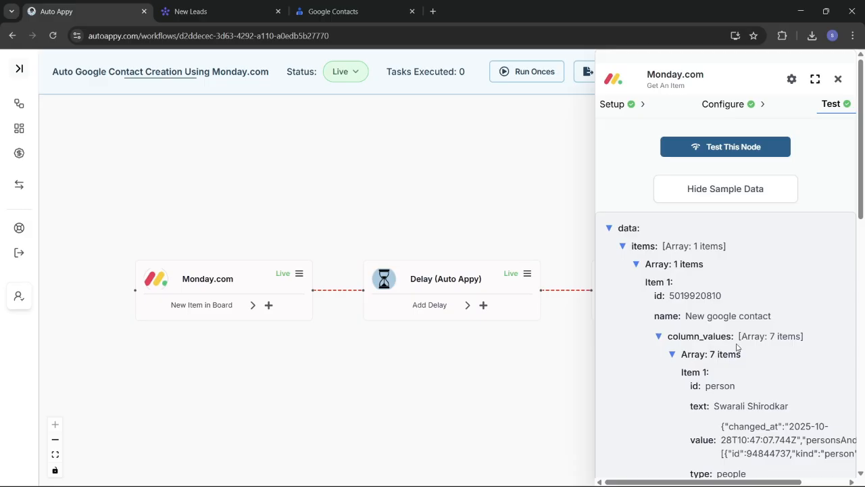
scroll(737, 347, "down", 4)
scroll(737, 348, "down", 4)
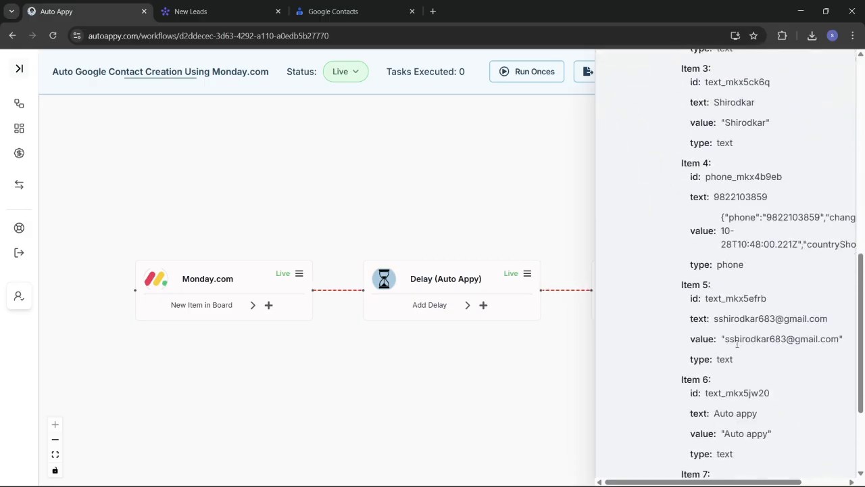
scroll(755, 241, "up", 2)
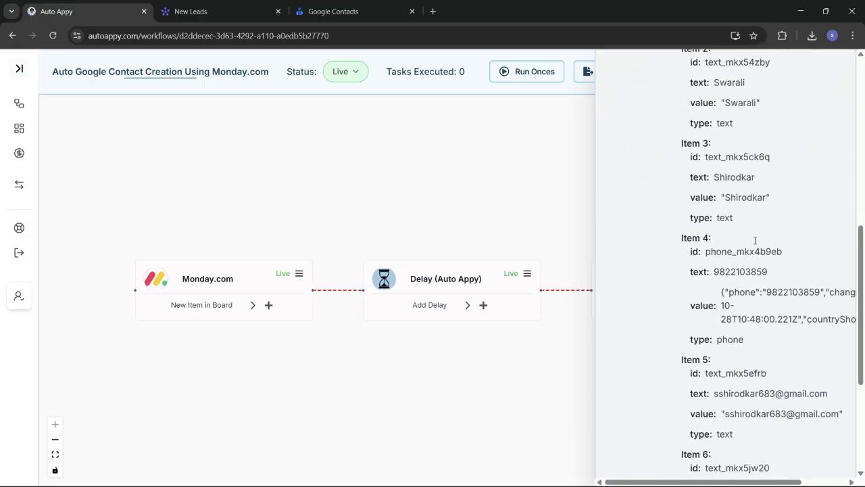
scroll(755, 241, "down", 2)
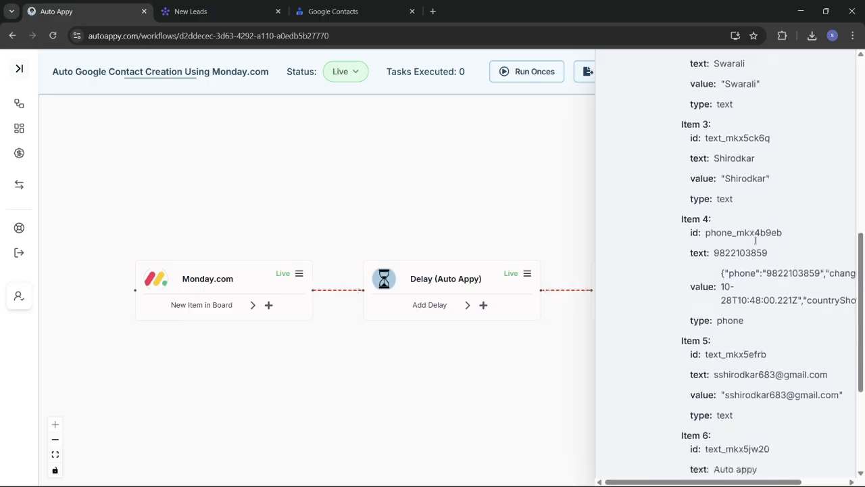
scroll(755, 240, "up", 3)
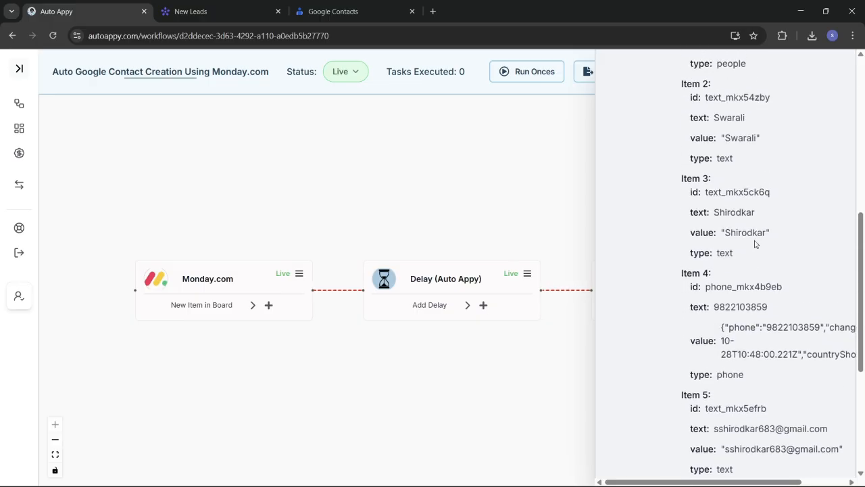
scroll(755, 242, "up", 8)
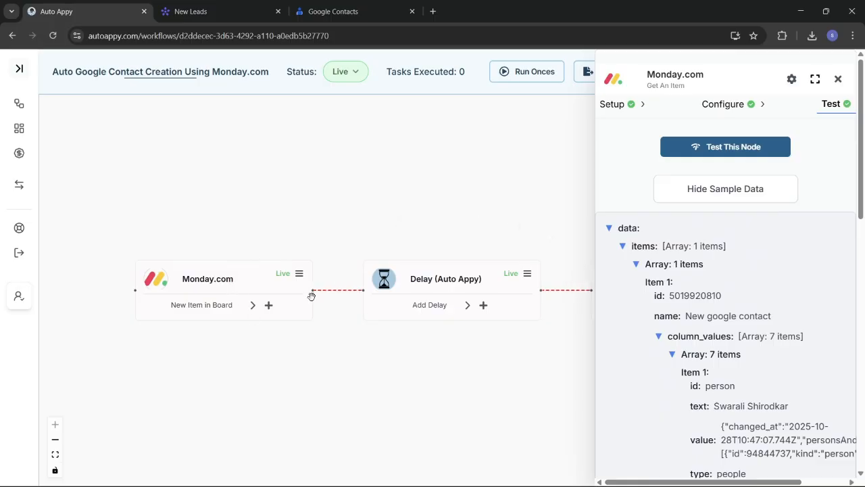
Close the settings panel and drag the Monday.com, Delay and Get An Item nodes closer together
left_click(839, 80)
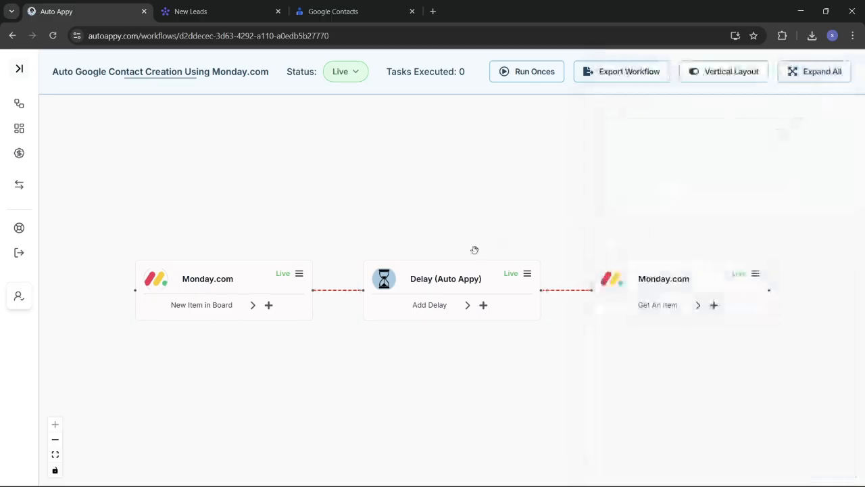
left_click_drag(440, 278, 404, 266)
left_click_drag(264, 288, 208, 269)
left_click_drag(396, 269, 371, 267)
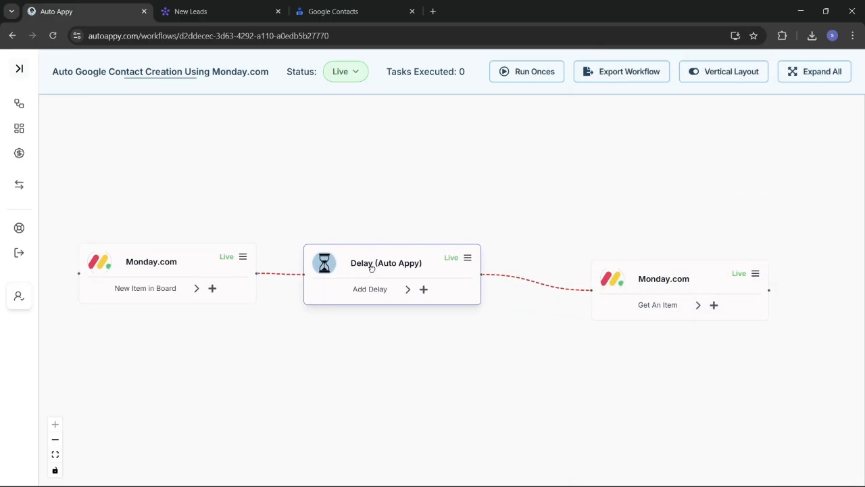
left_click_drag(647, 280, 603, 268)
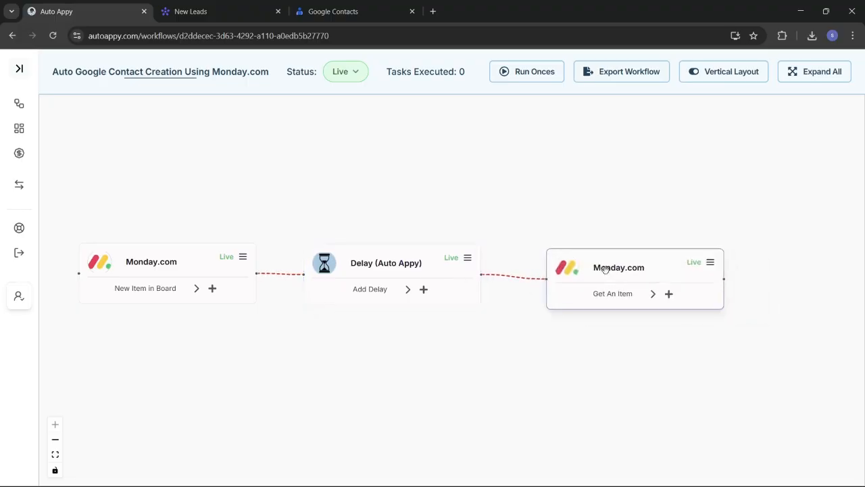
left_click(669, 294)
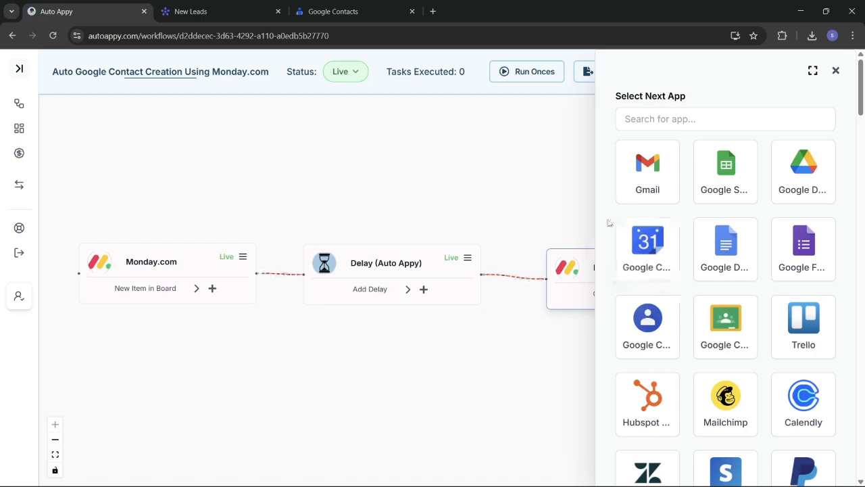
Search the app list for 'goog' and choose Google Contacts as the next app
left_click(703, 123)
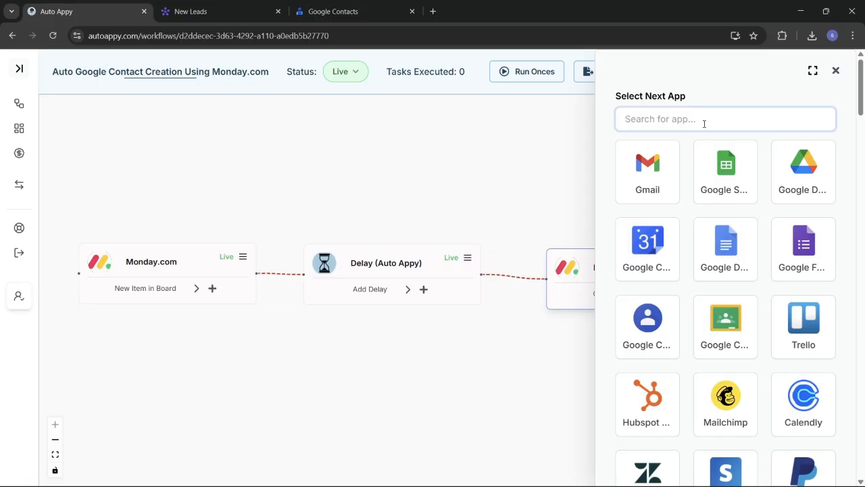
type("goog")
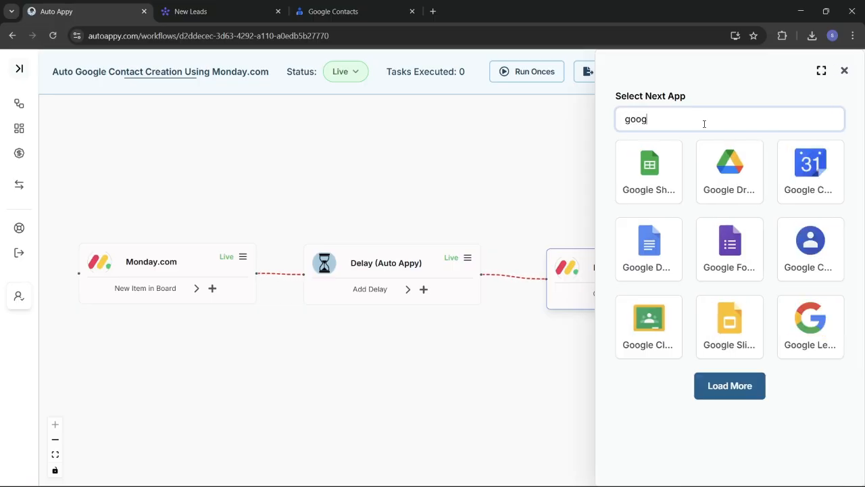
left_click(815, 243)
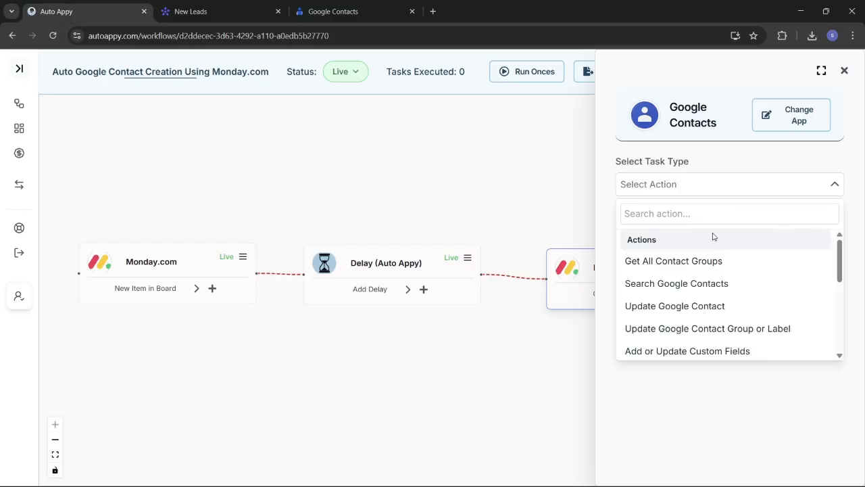
Add the Create Contact action as a new node after Get An Item
left_click(694, 212)
type("c")
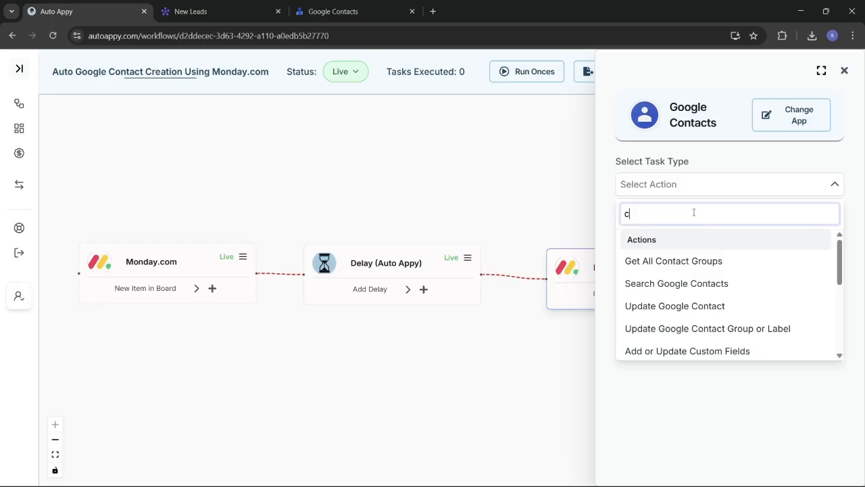
type("reate")
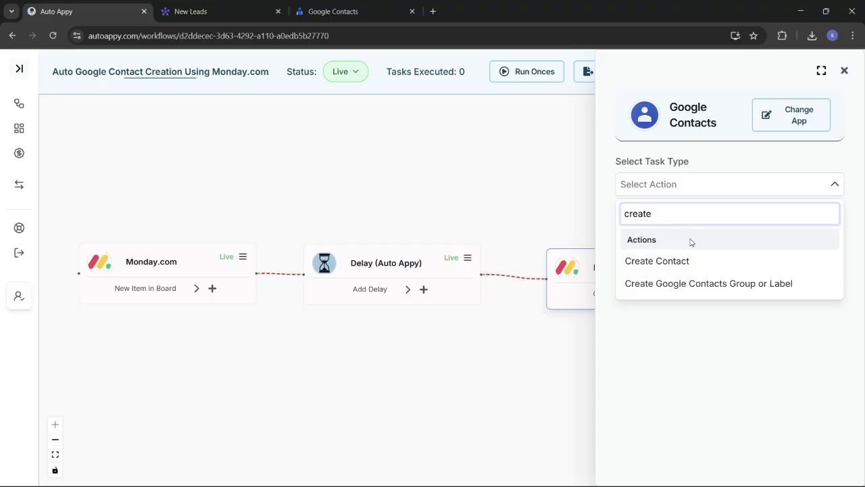
left_click(691, 260)
left_click(704, 221)
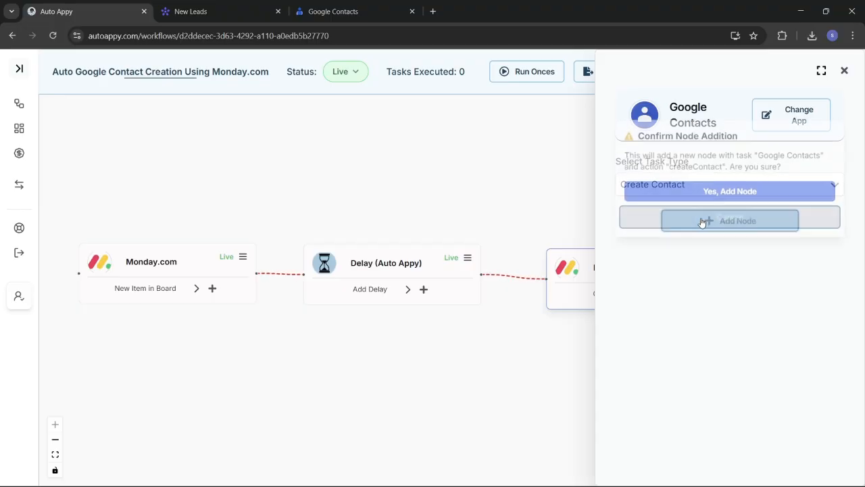
left_click(736, 191)
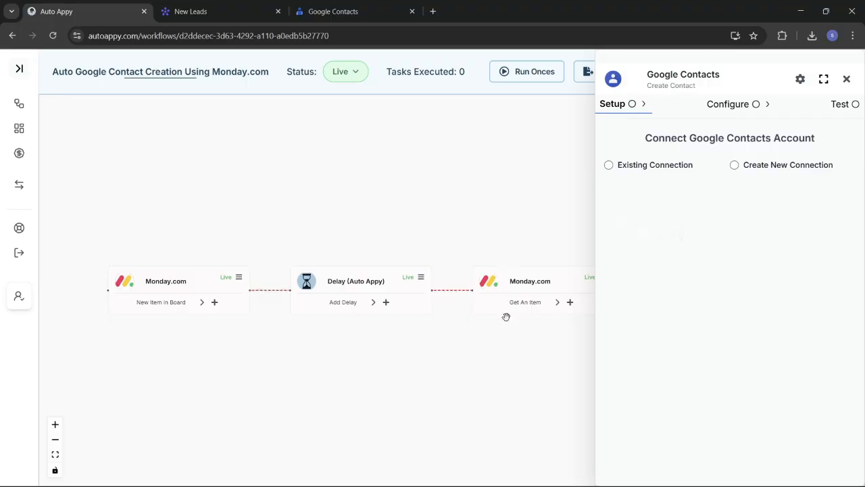
Create a new Google Contacts connection and grant Auto Appy access to the Google account
left_click(733, 166)
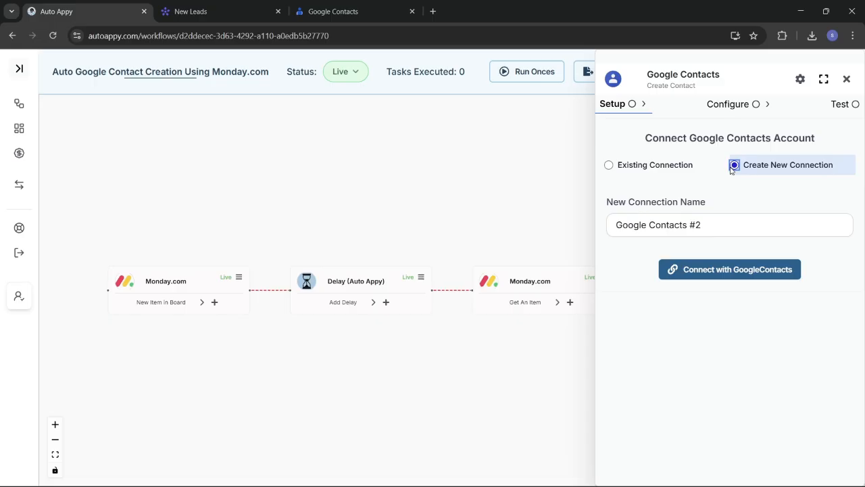
left_click(702, 273)
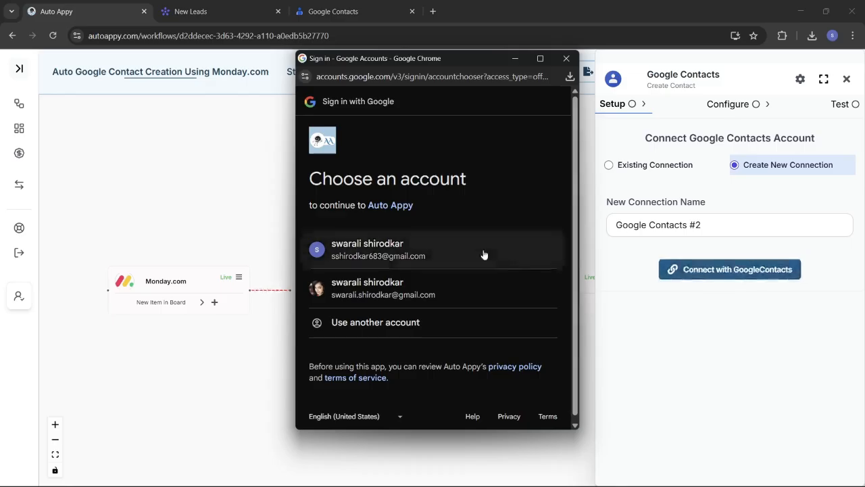
left_click(402, 259)
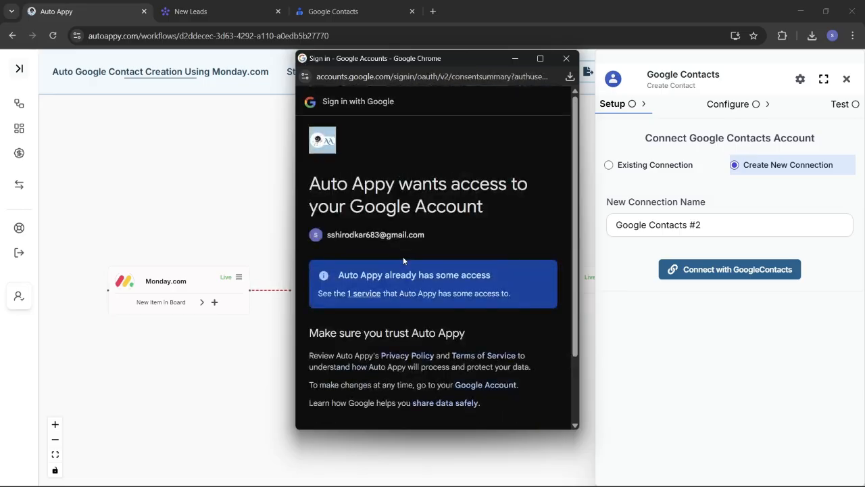
scroll(410, 270, "down", 2)
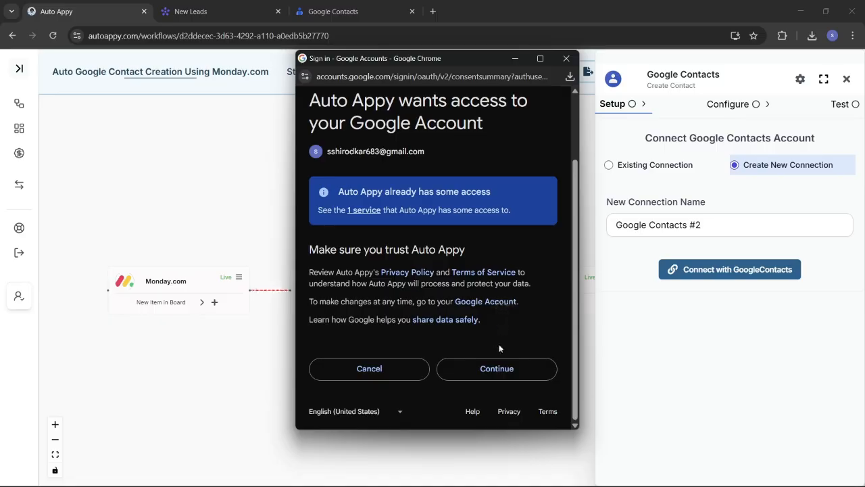
left_click(510, 370)
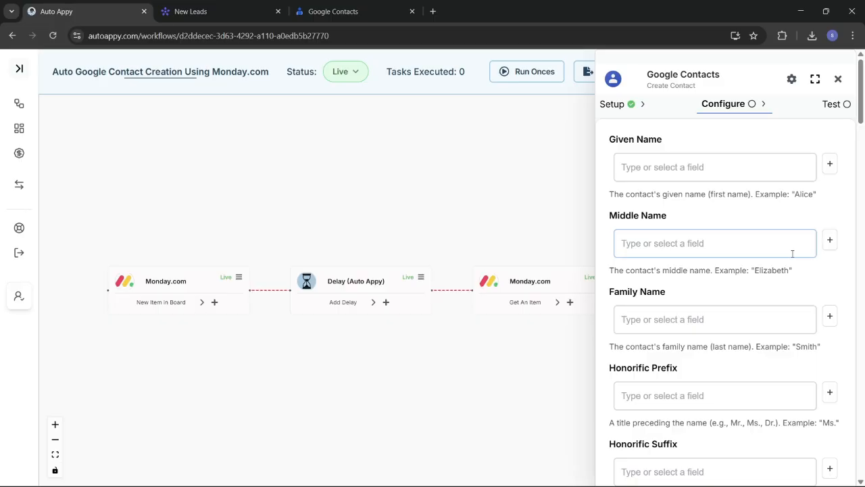
Check the Create Contact name fields, then switch to monday.com's New Leads board
scroll(792, 254, "down", 4)
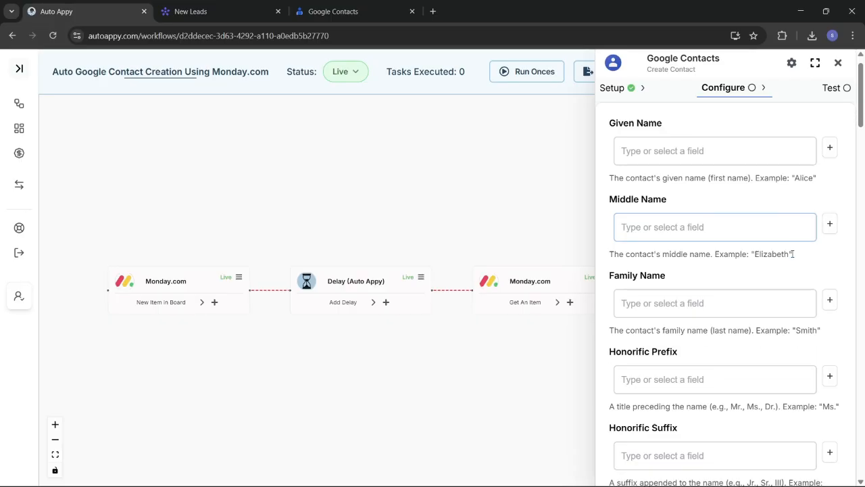
scroll(793, 258, "up", 4)
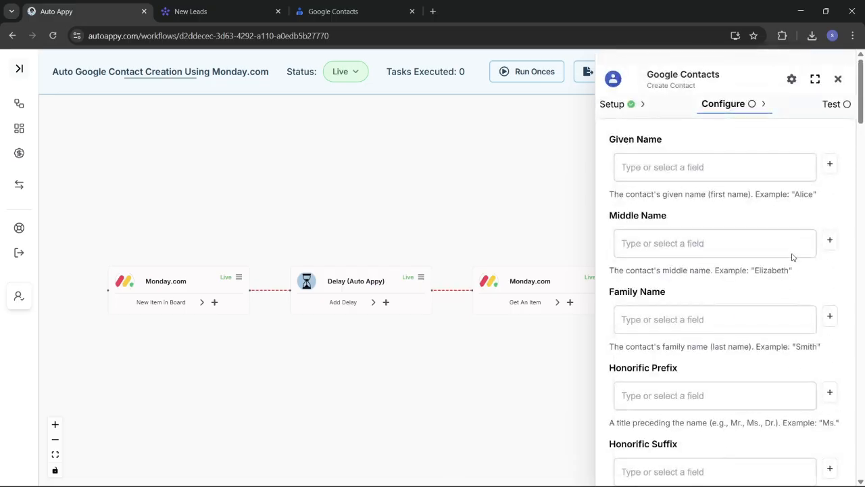
left_click(792, 253)
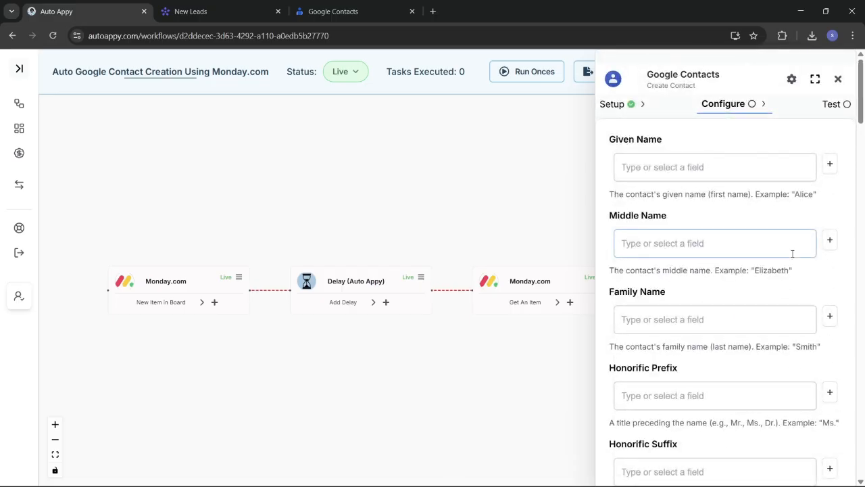
left_click(203, 12)
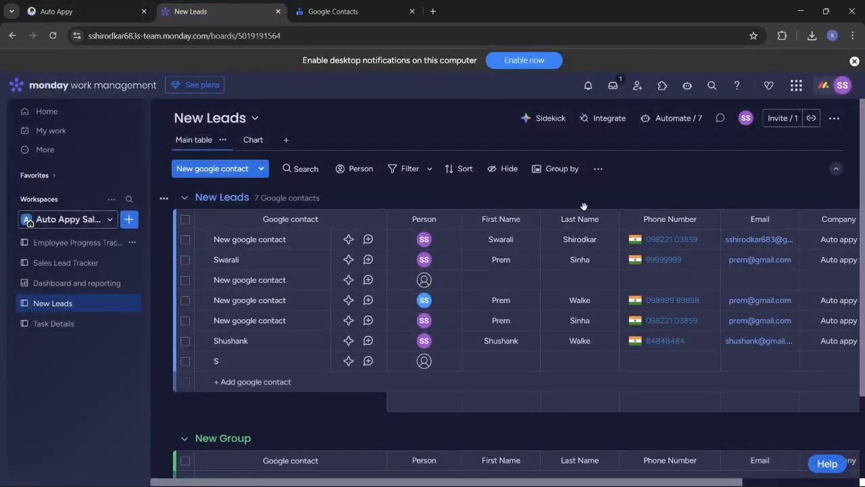
Scroll across the New Leads table's columns and return to the Auto Appy workflow
scroll(584, 207, "right", 3)
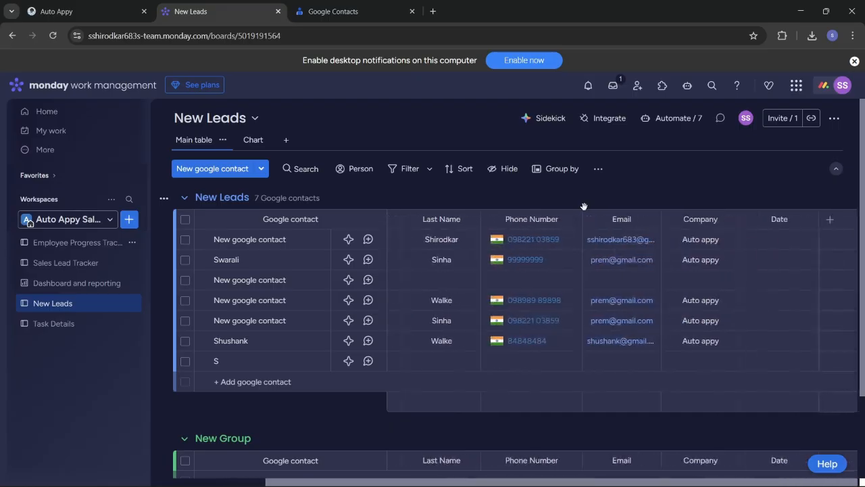
scroll(584, 206, "left", 3)
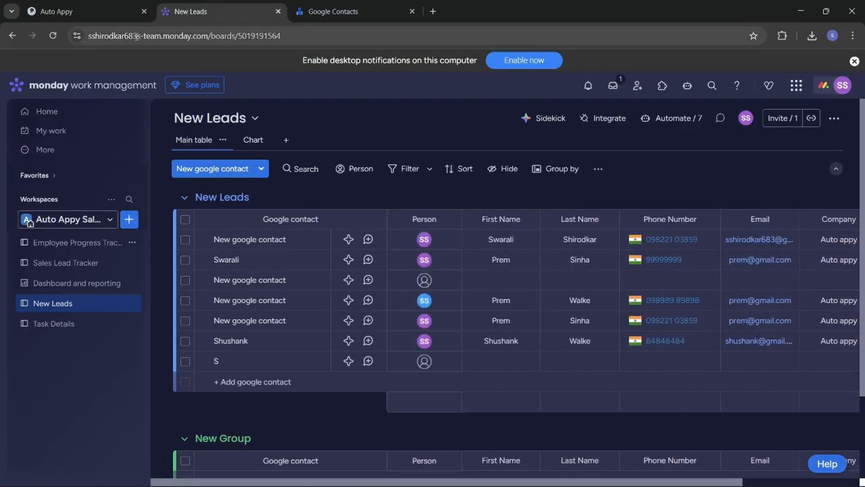
left_click(66, 11)
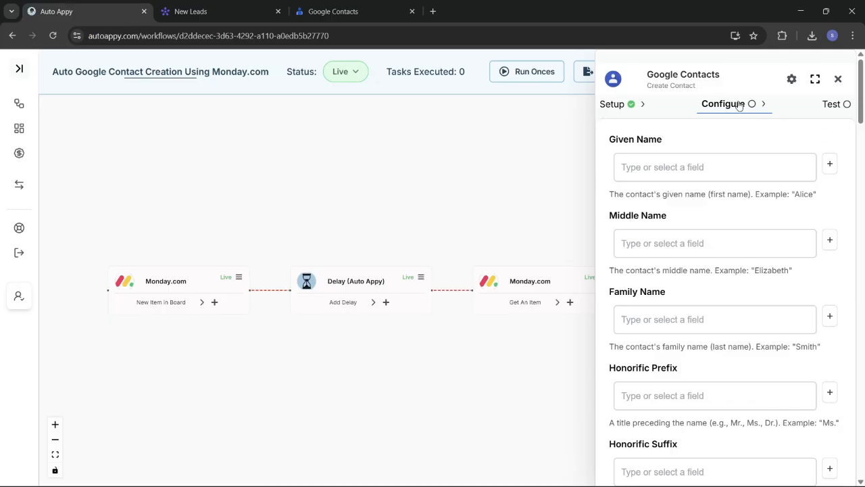
Map Given Name to Monday.com #2's column_values.1.text first-name value
left_click(830, 165)
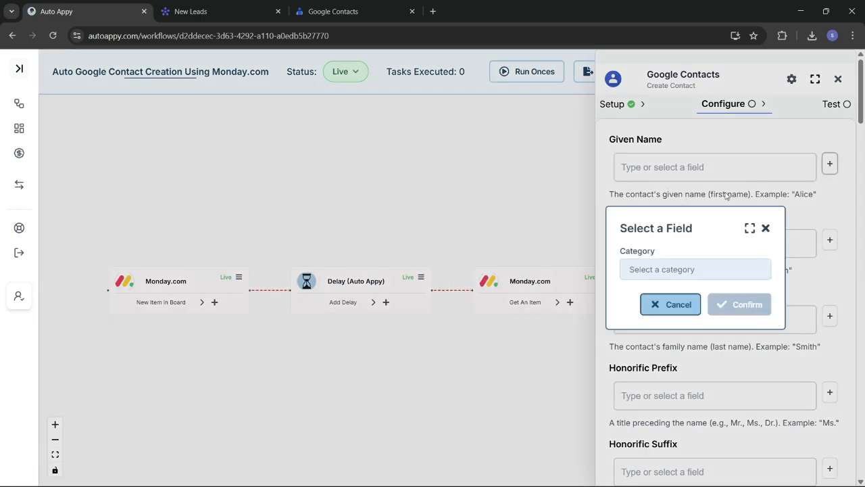
left_click(669, 278)
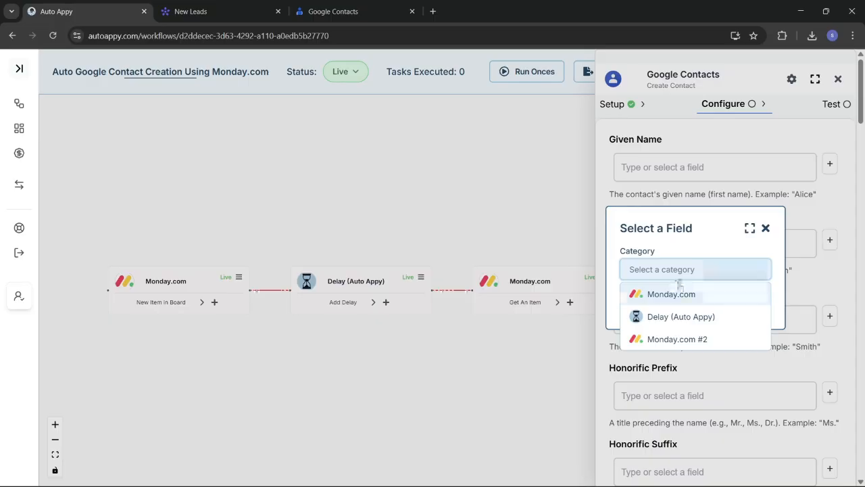
left_click(687, 339)
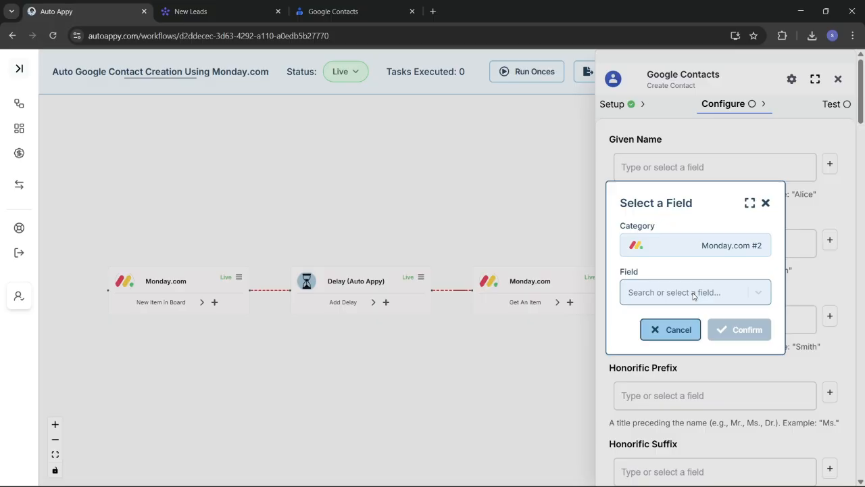
left_click(673, 295)
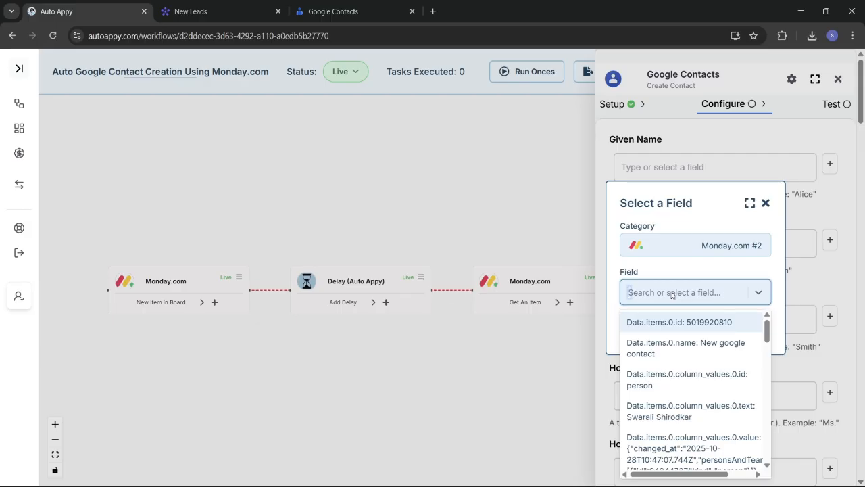
type("swra")
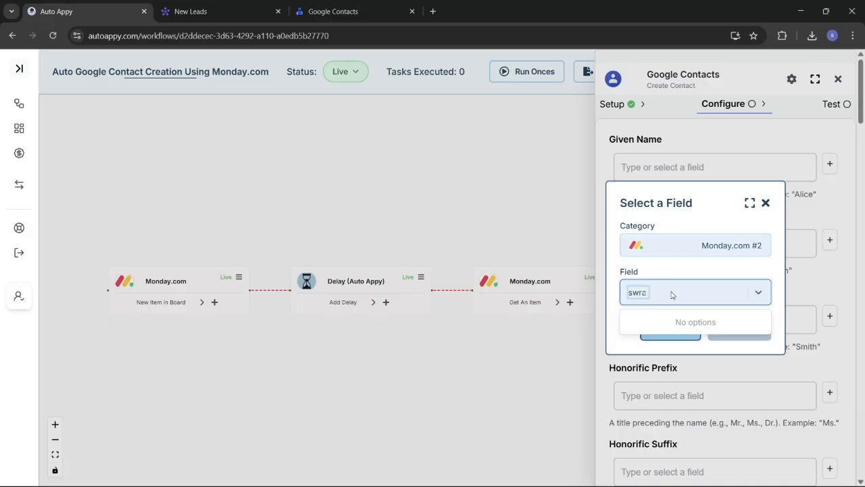
key("BackSpace")
key("BackSpace")
type("ara")
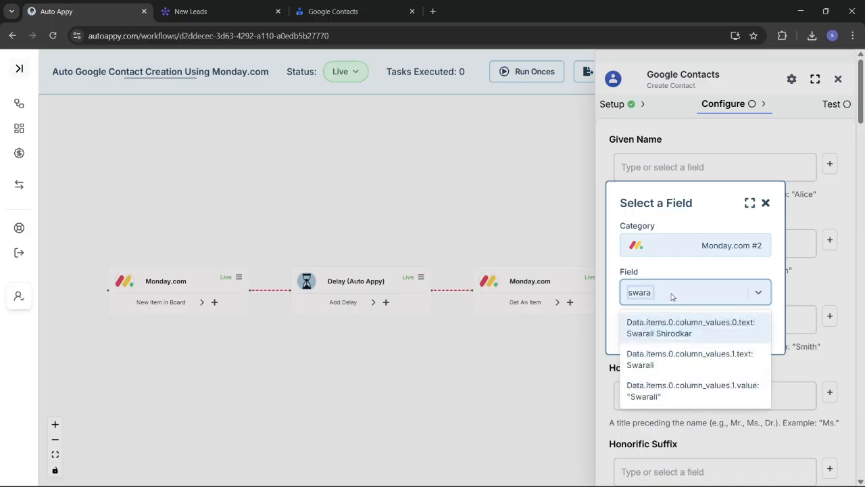
left_click(695, 360)
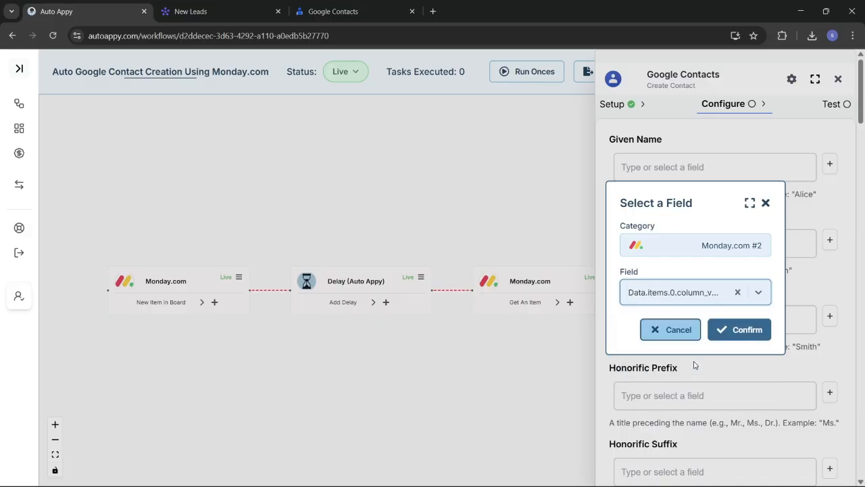
left_click(740, 330)
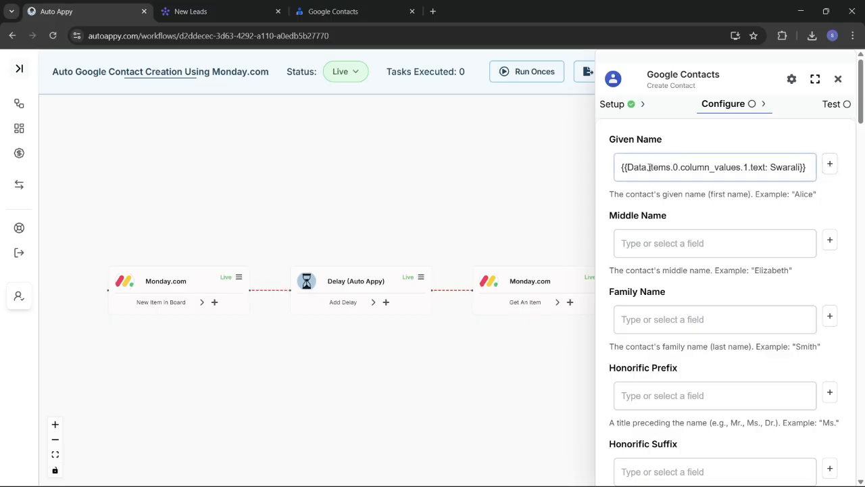
Type a fixed middle name into Middle Name and open the Family Name field picker
left_click(721, 244)
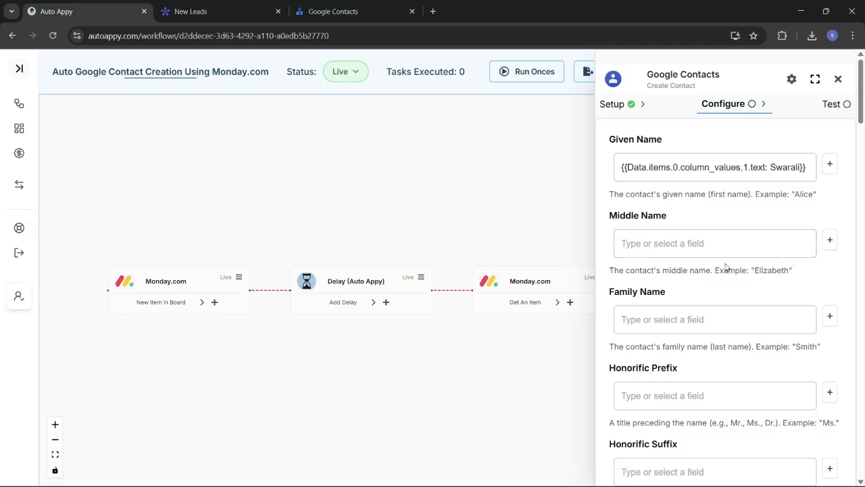
left_click(718, 247)
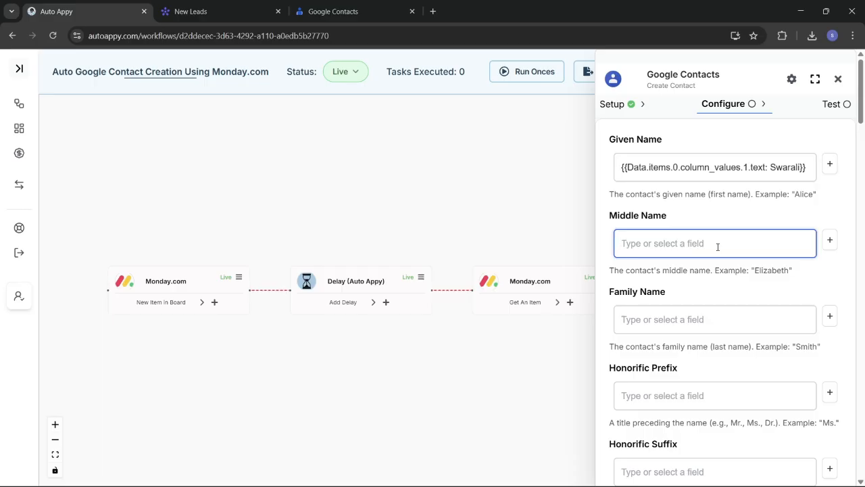
type("Shas")
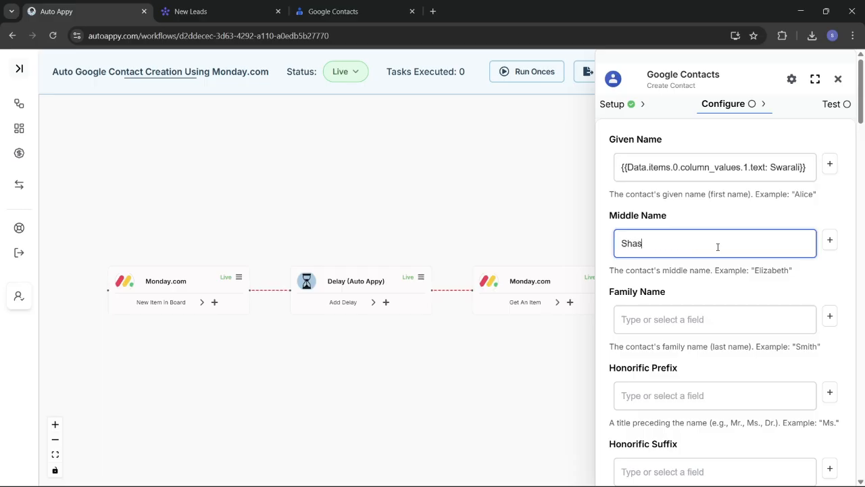
type("tro")
left_click(709, 319)
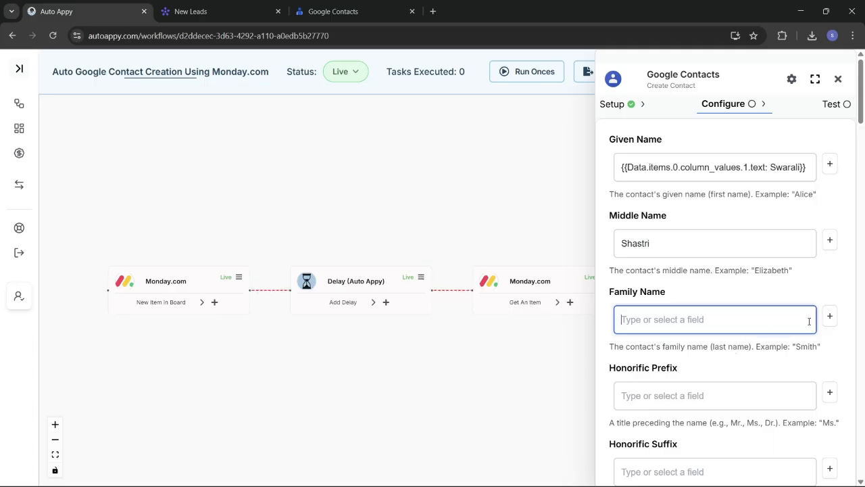
left_click(830, 317)
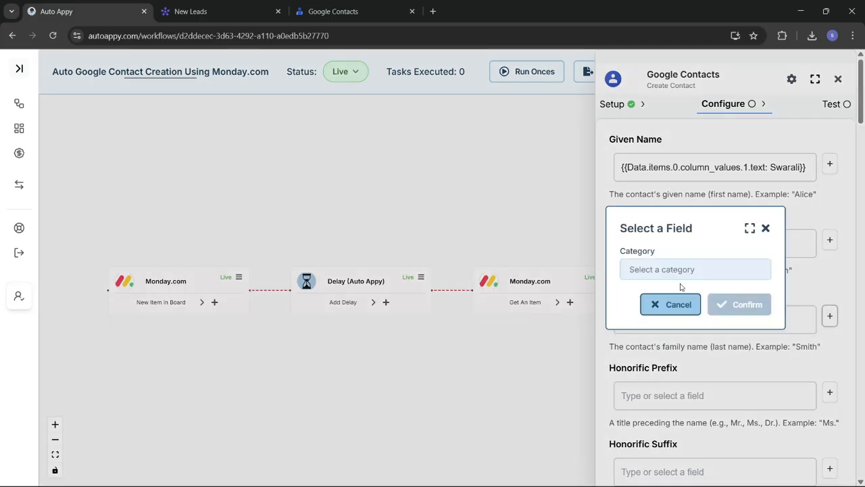
Map Family Name to Monday.com #2's column_values.2.text last-name value
left_click(652, 270)
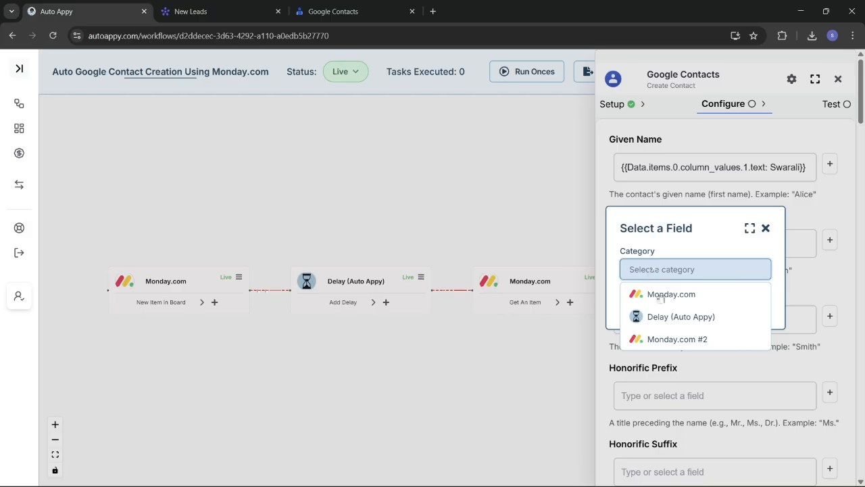
left_click(683, 340)
left_click(666, 294)
type("s")
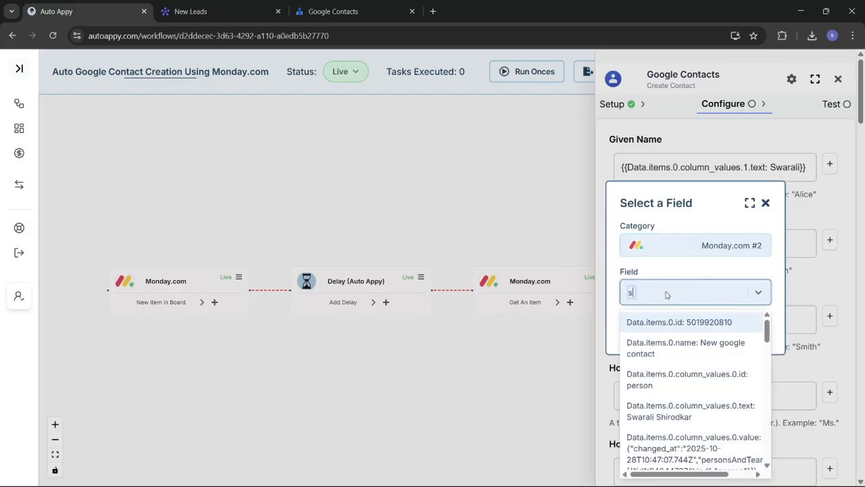
type("hir")
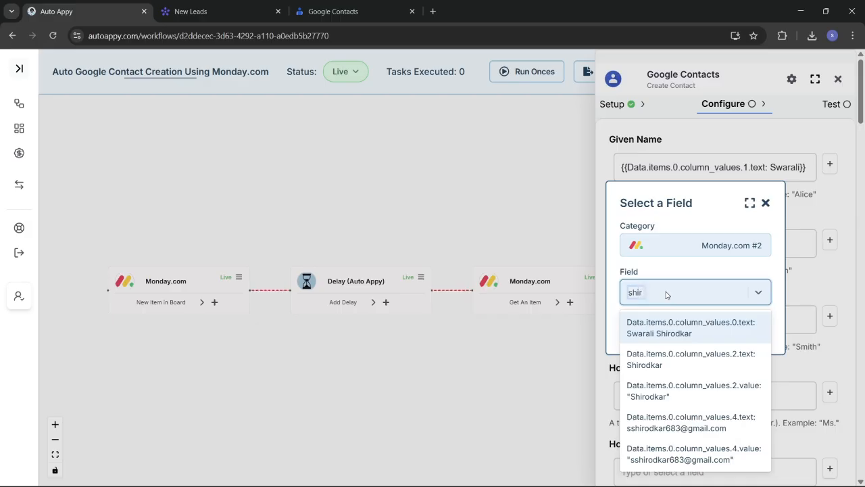
left_click(693, 365)
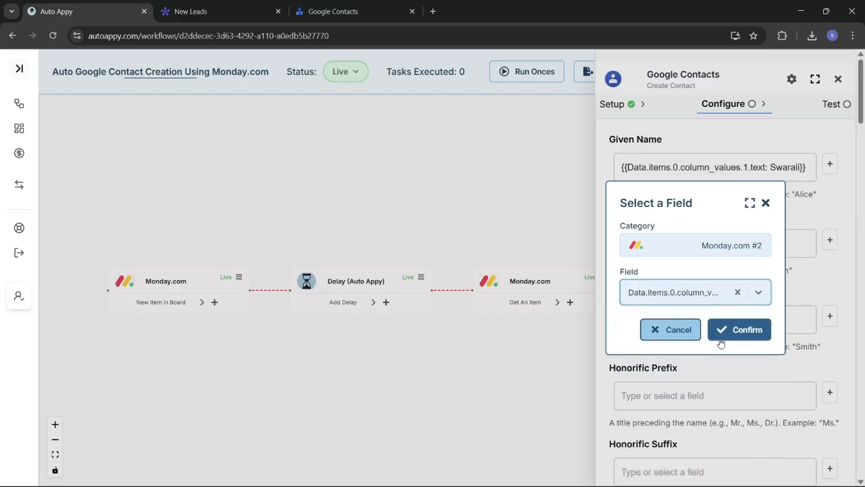
left_click(719, 330)
Map Email to Monday.com #2's column_values.4.text email address value
scroll(722, 340, "down", 2)
scroll(723, 340, "down", 1)
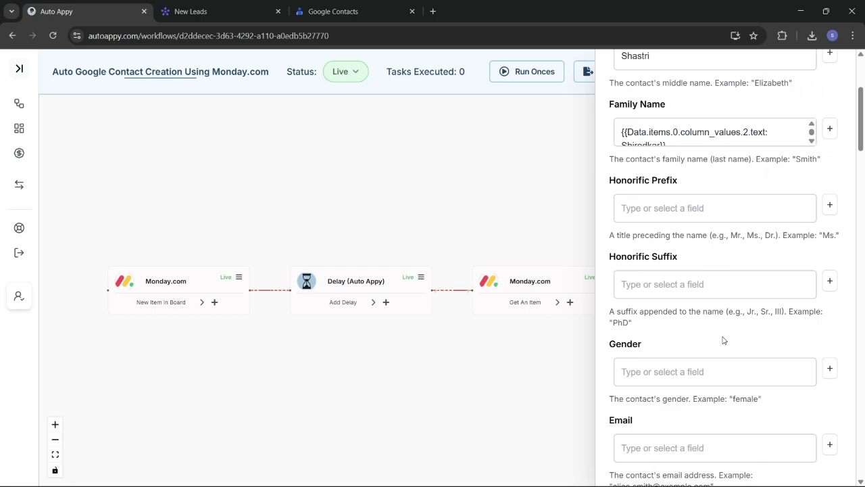
scroll(723, 340, "down", 3)
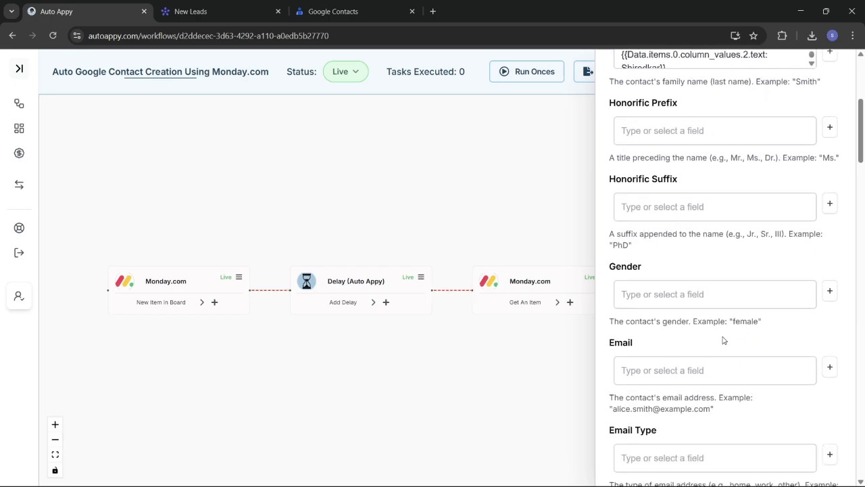
scroll(722, 340, "down", 1)
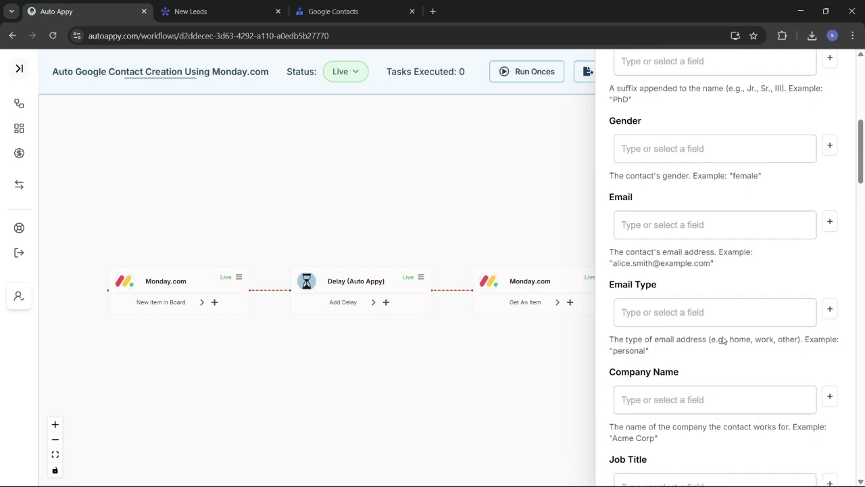
left_click(830, 223)
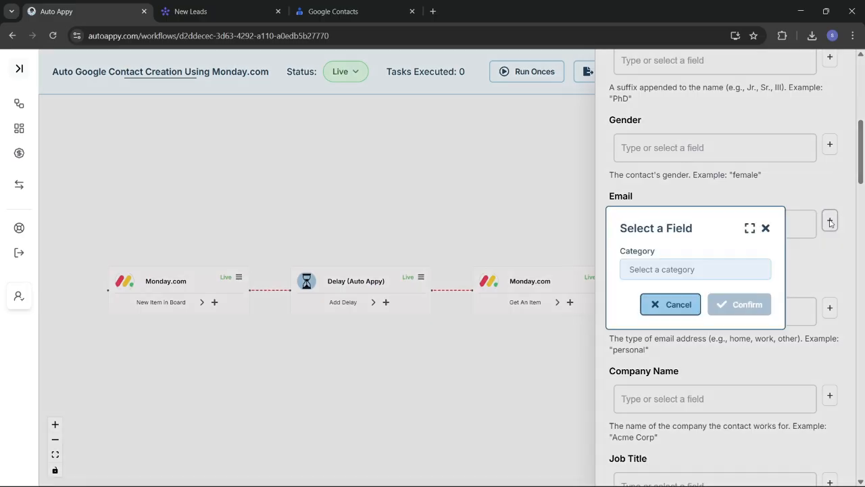
left_click(716, 270)
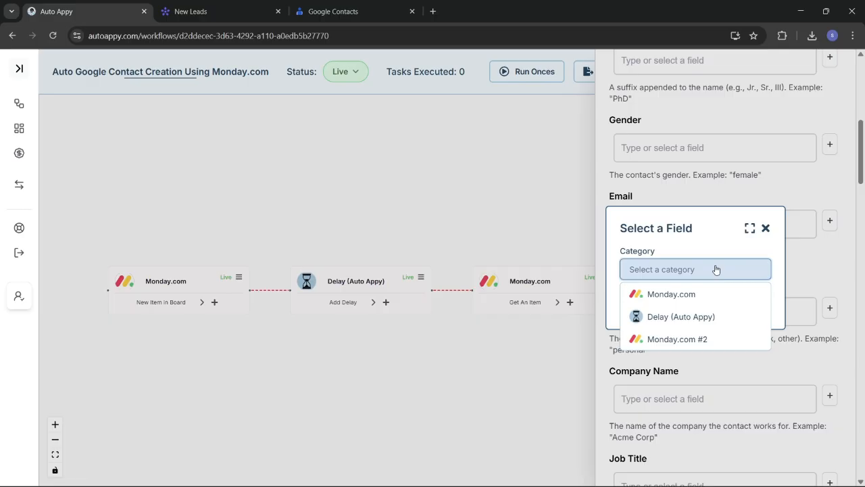
left_click(685, 339)
left_click(697, 295)
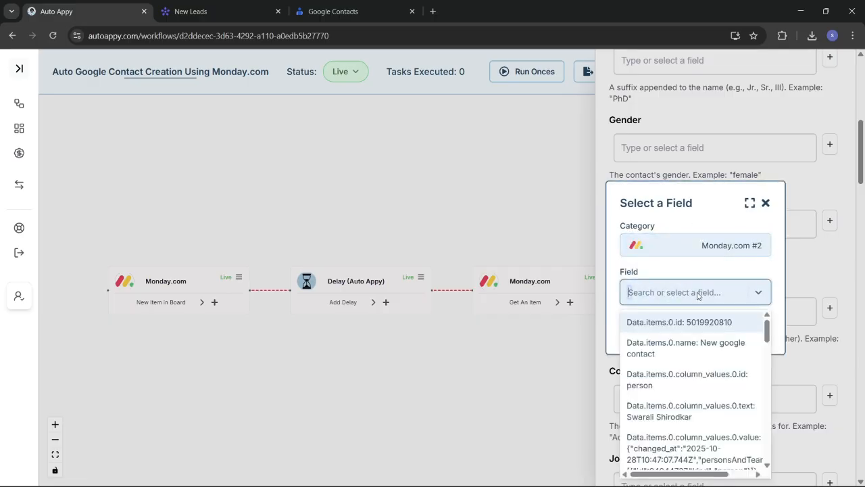
type("ssh")
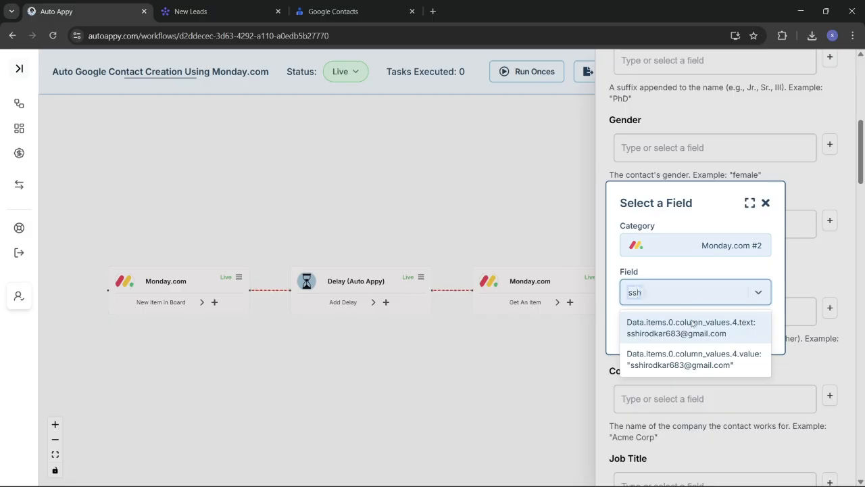
left_click(697, 329)
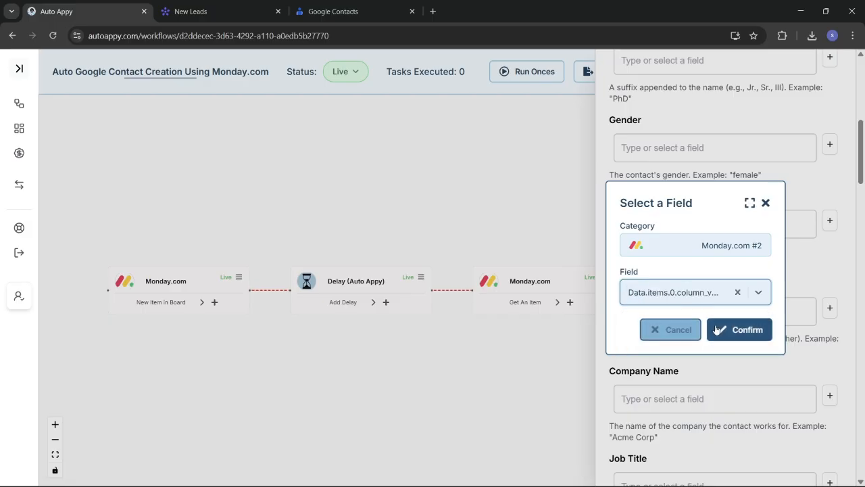
left_click(720, 330)
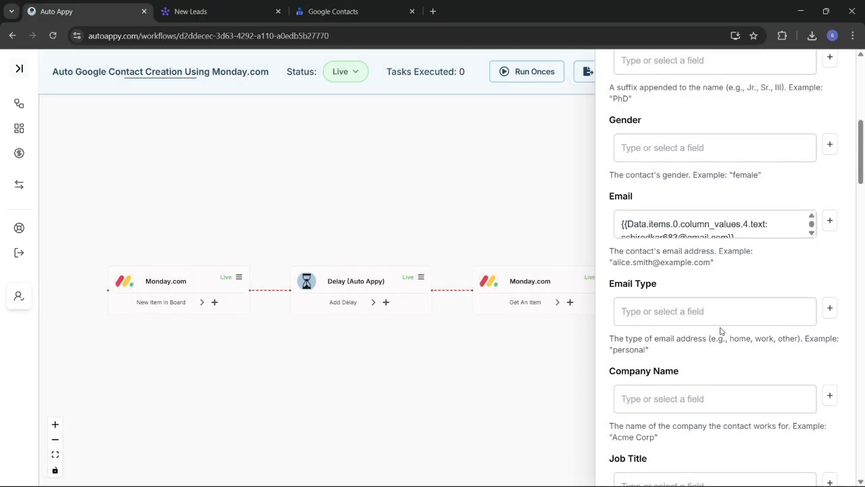
Set the Email Type field to Work
scroll(728, 295, "down", 1)
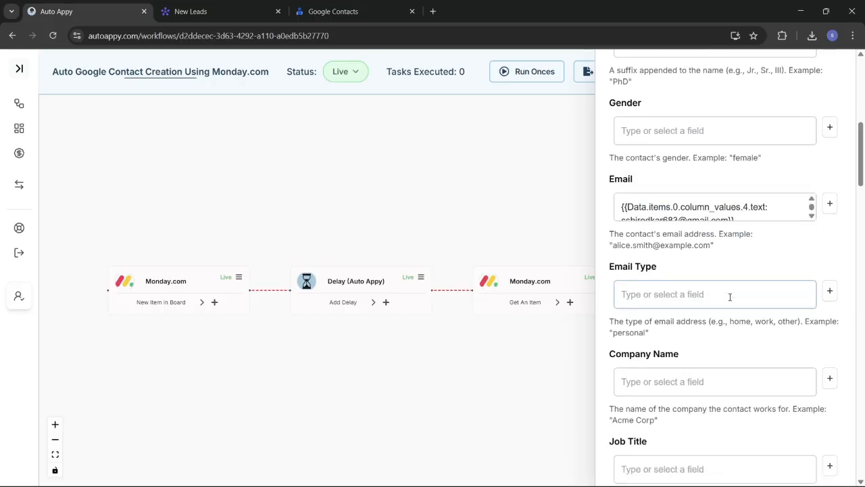
left_click(718, 278)
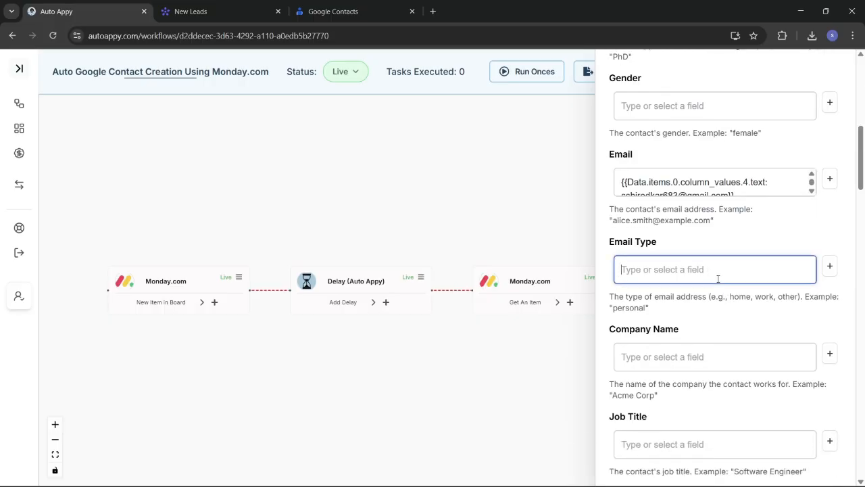
type("Work")
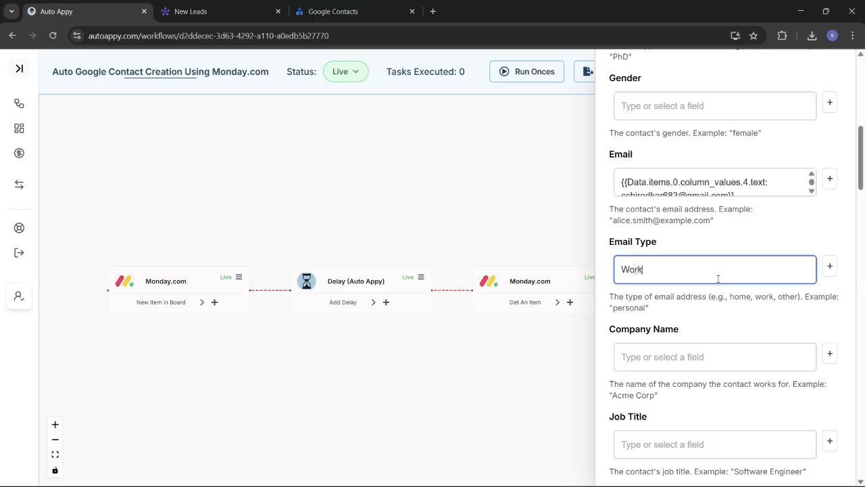
left_click(738, 359)
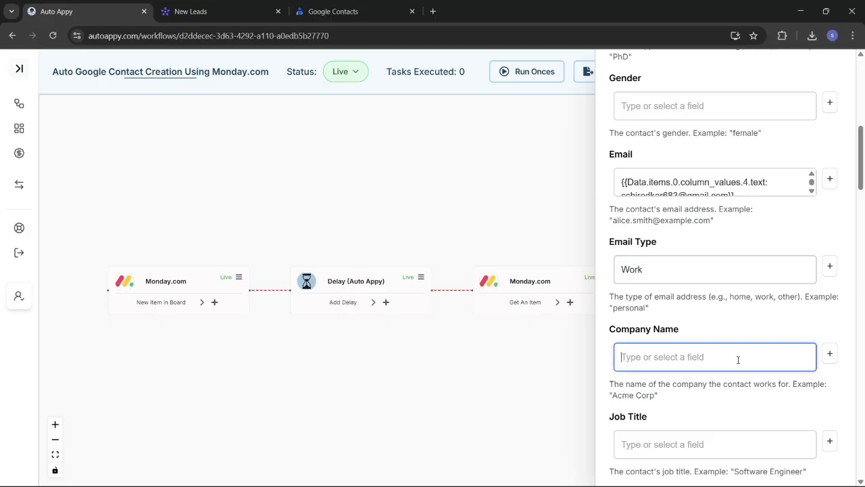
left_click(830, 353)
Map Company Name to Monday.com #2's column_values.5.text value (Auto appy)
left_click(684, 270)
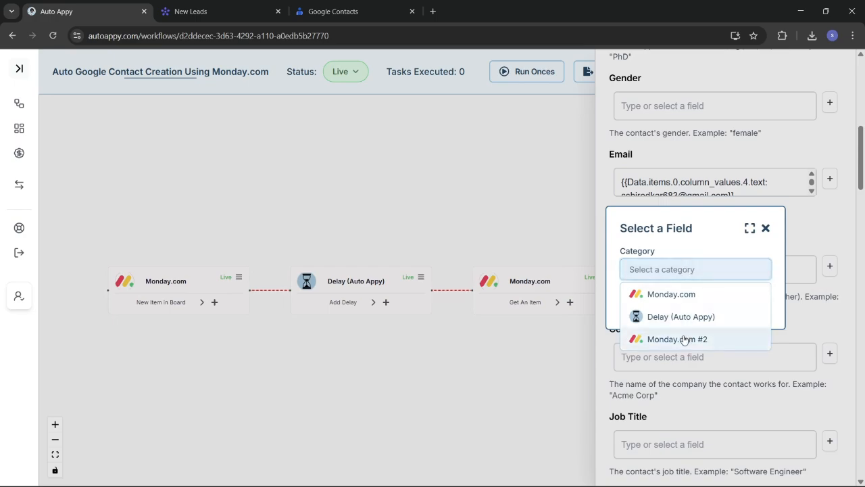
left_click(684, 339)
left_click(677, 298)
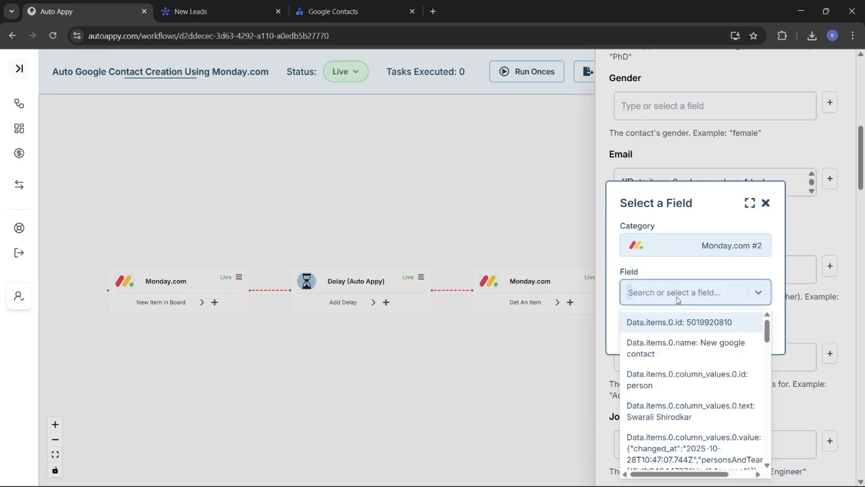
type("Auto")
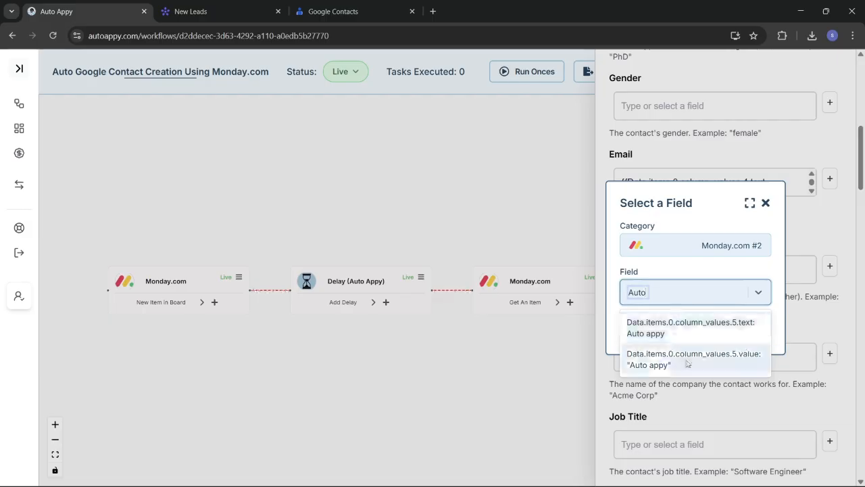
left_click(687, 364)
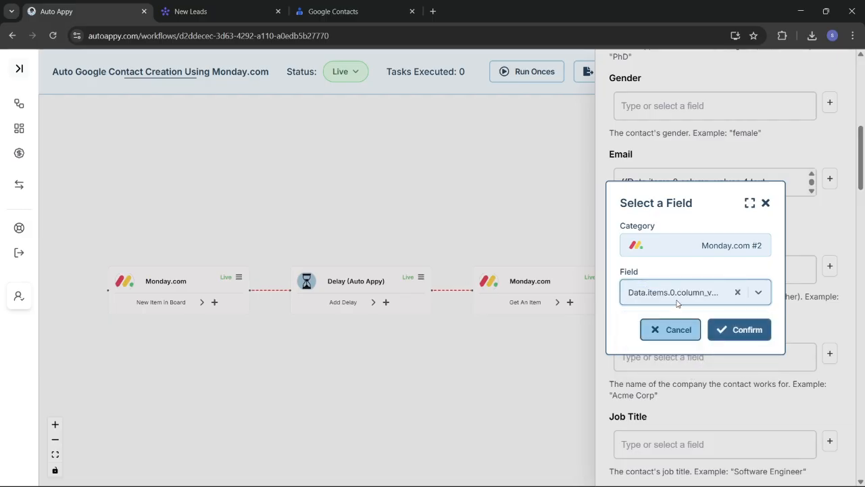
left_click(738, 292)
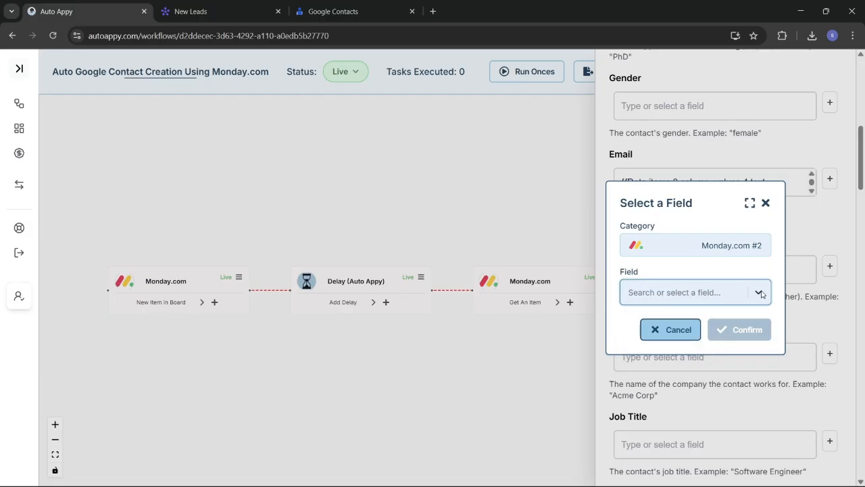
left_click(760, 292)
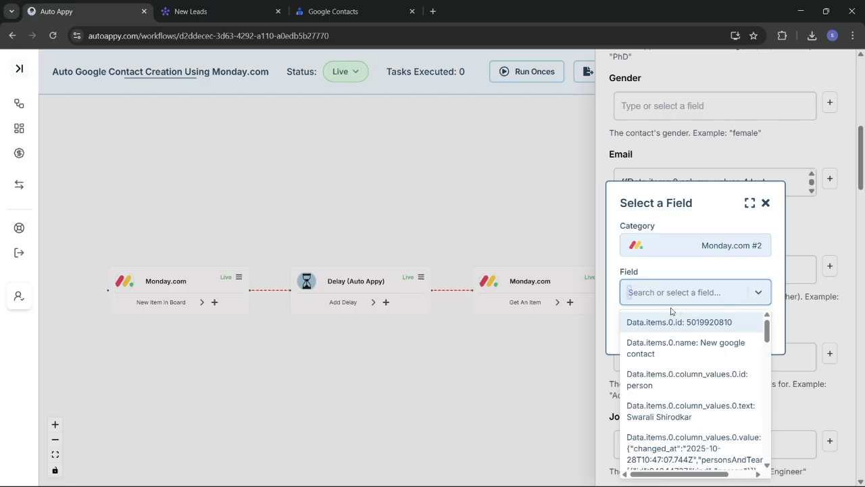
type("Aut")
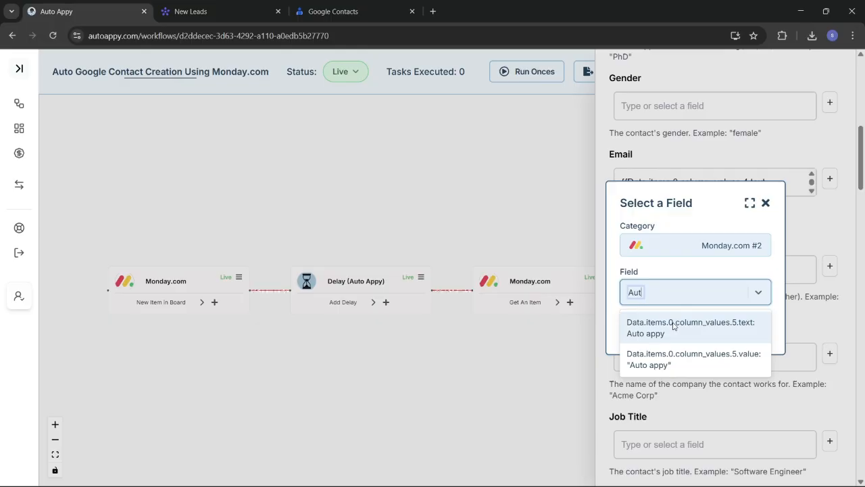
left_click(674, 328)
left_click(732, 330)
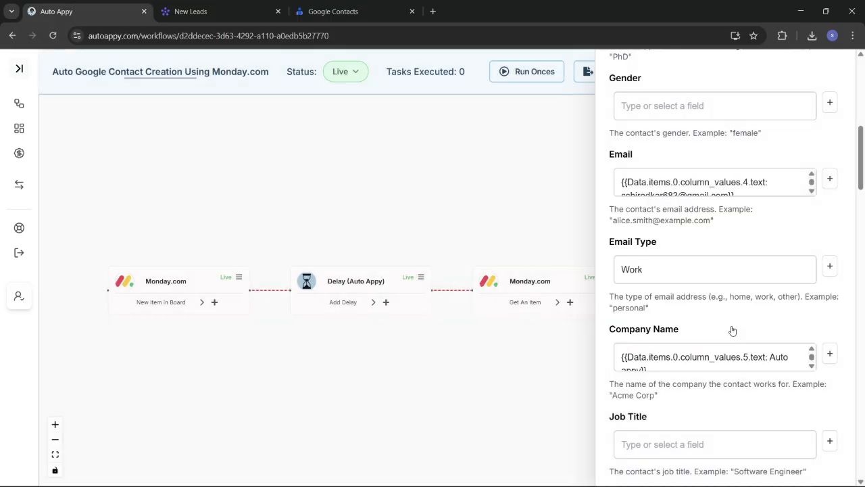
scroll(732, 330, "down", 5)
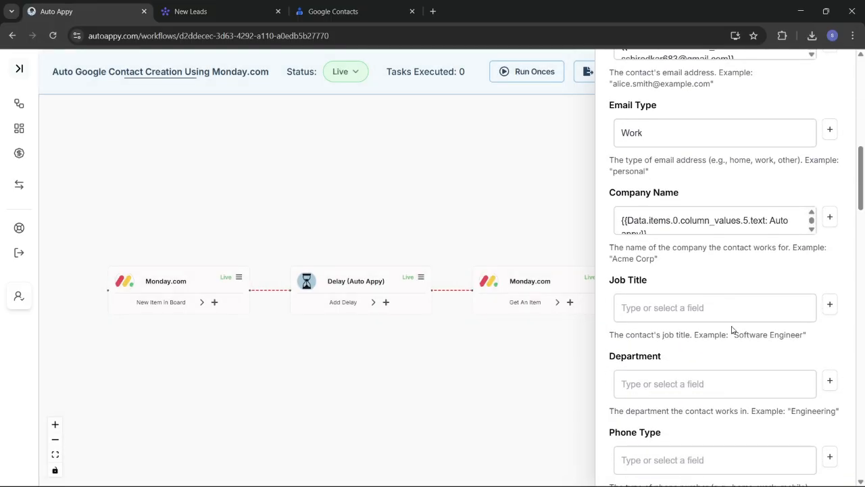
scroll(732, 330, "down", 1)
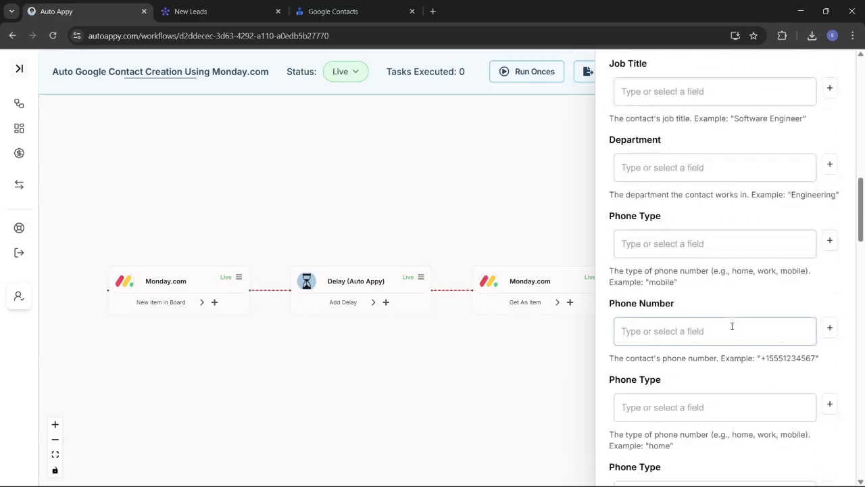
Map Phone Number to Monday.com #2's column_values.3.text phone value
left_click(829, 329)
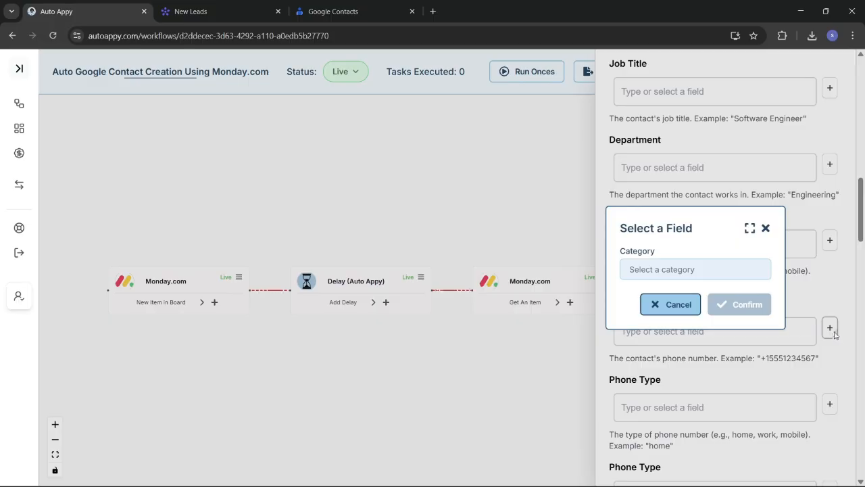
left_click(704, 270)
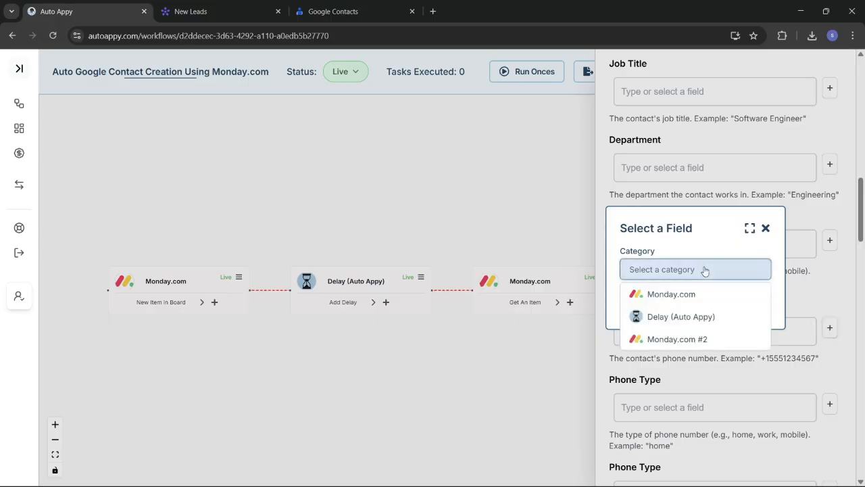
left_click(706, 338)
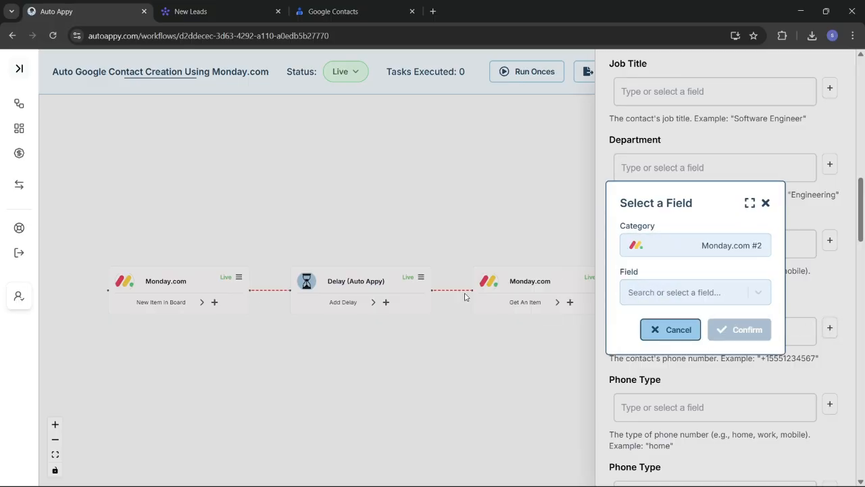
left_click(654, 291)
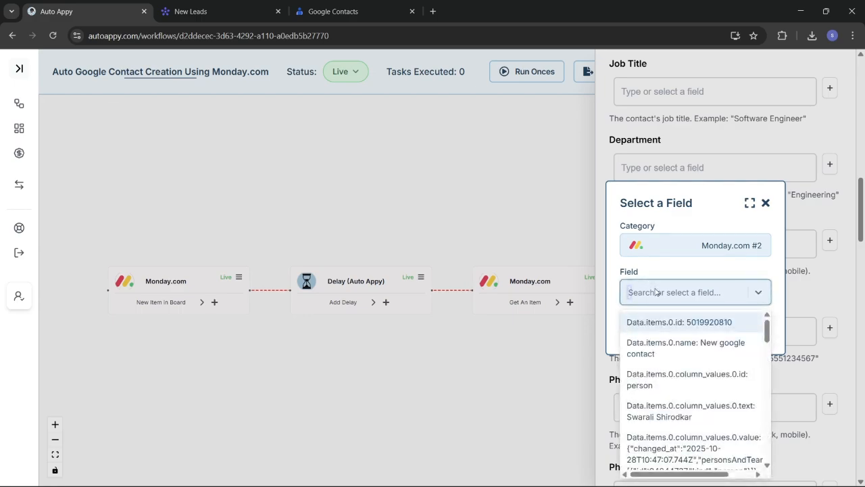
type("98")
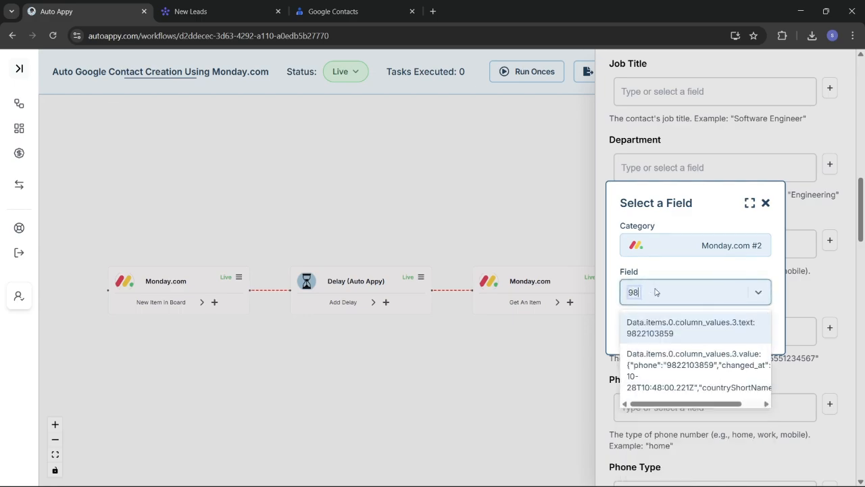
left_click(665, 332)
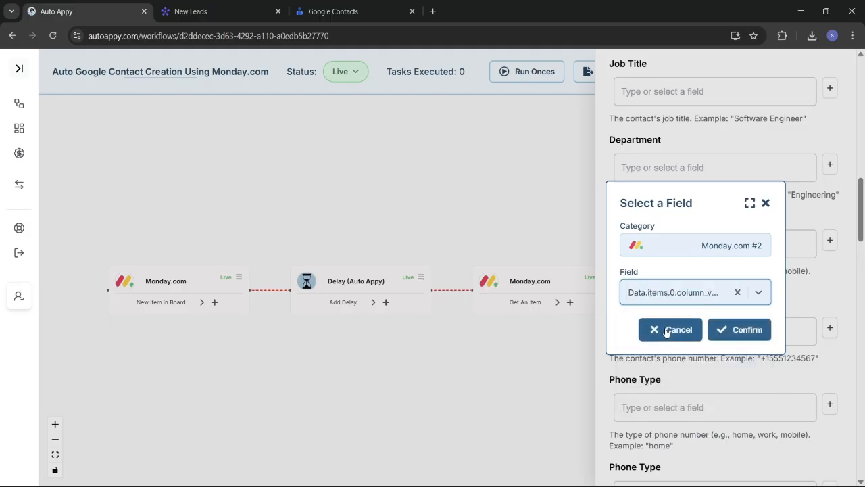
left_click(727, 332)
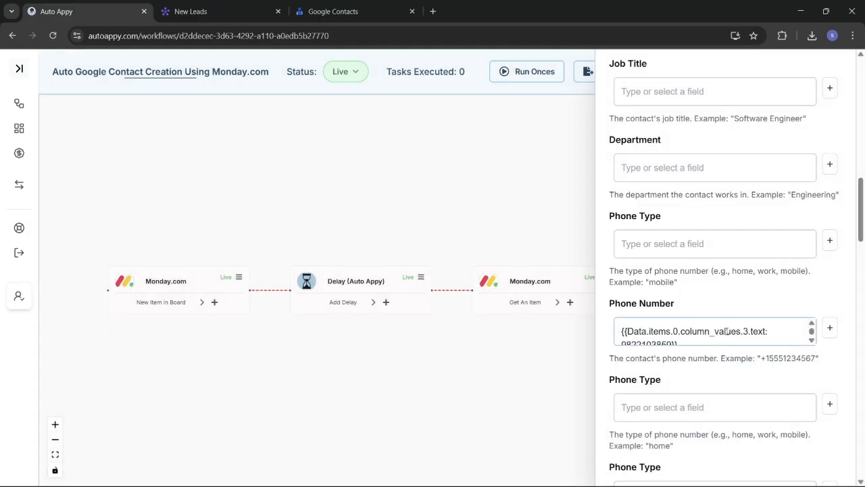
scroll(742, 425, "down", 15)
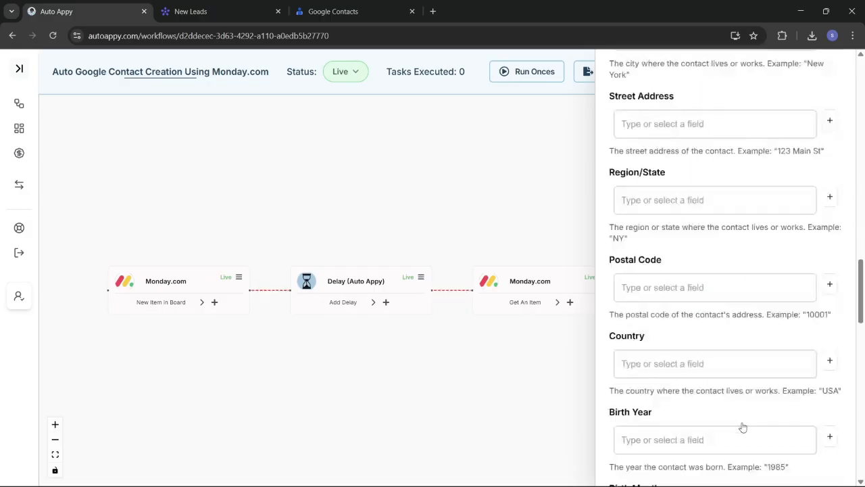
scroll(744, 414, "down", 8)
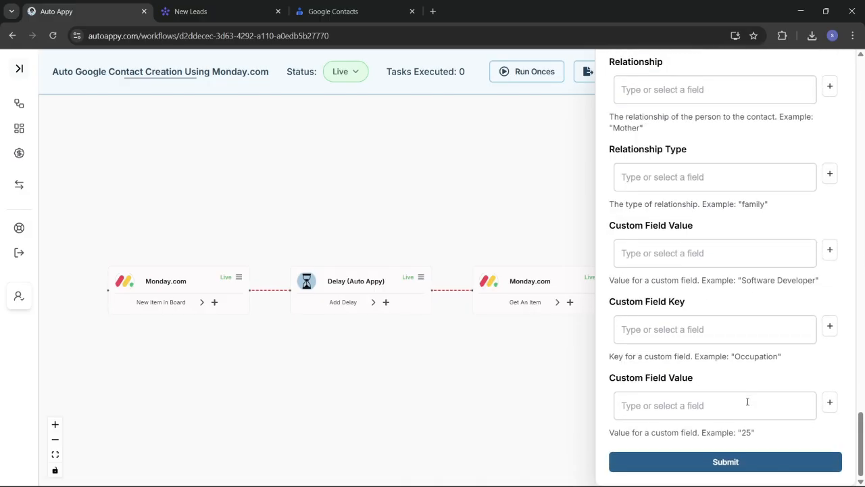
Submit the Create Contact settings and run Test This Node until the task succeeds
left_click(760, 470)
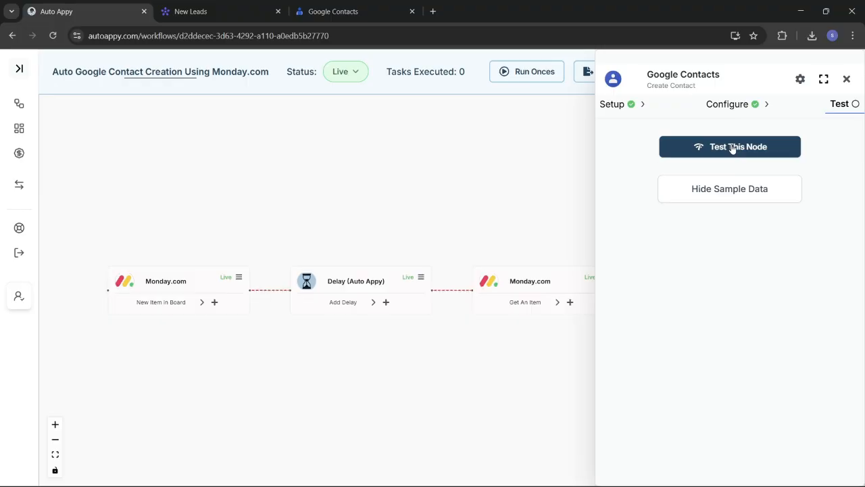
left_click(732, 149)
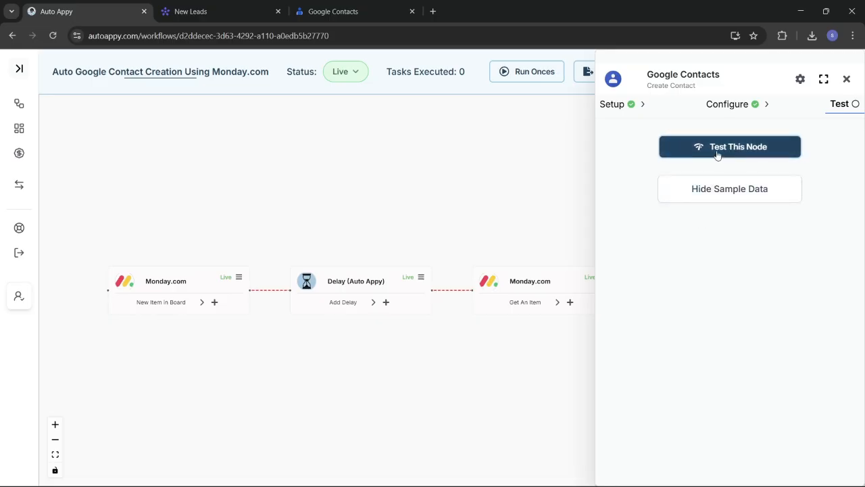
left_click(718, 155)
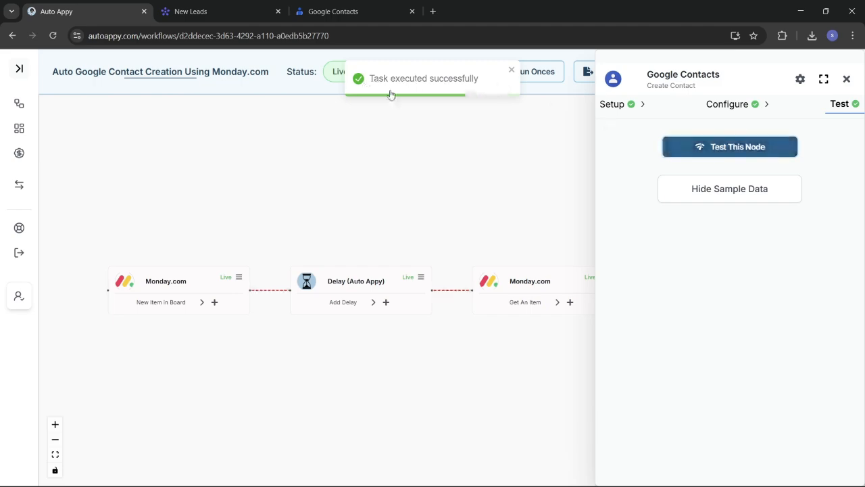
Show the test's returned contact data, review the name fields, then go to New Leads
left_click(711, 190)
left_click(711, 190)
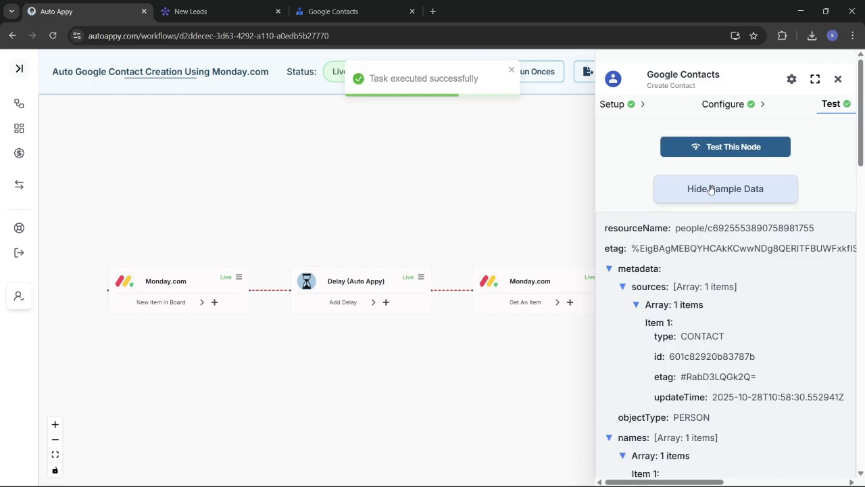
scroll(703, 343, "down", 1)
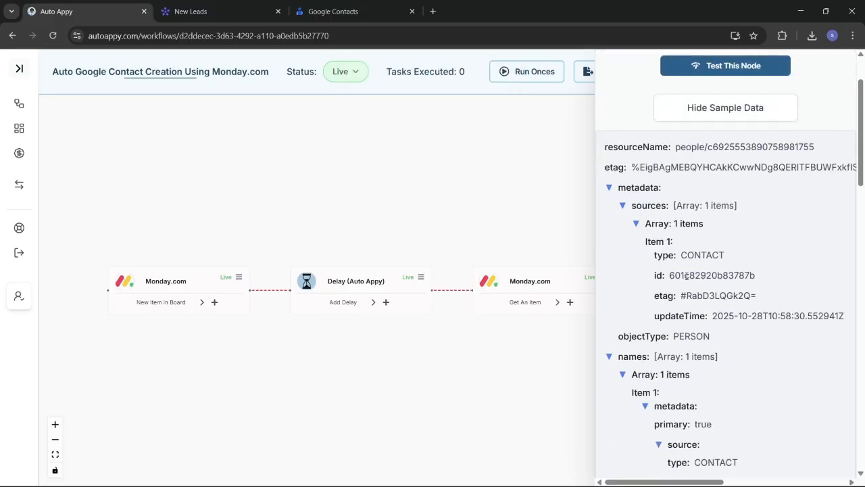
scroll(746, 363, "down", 1)
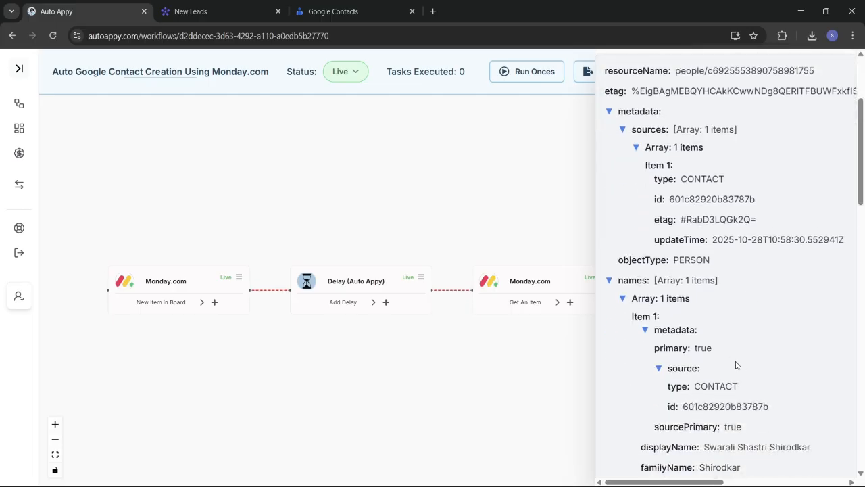
scroll(736, 363, "down", 2)
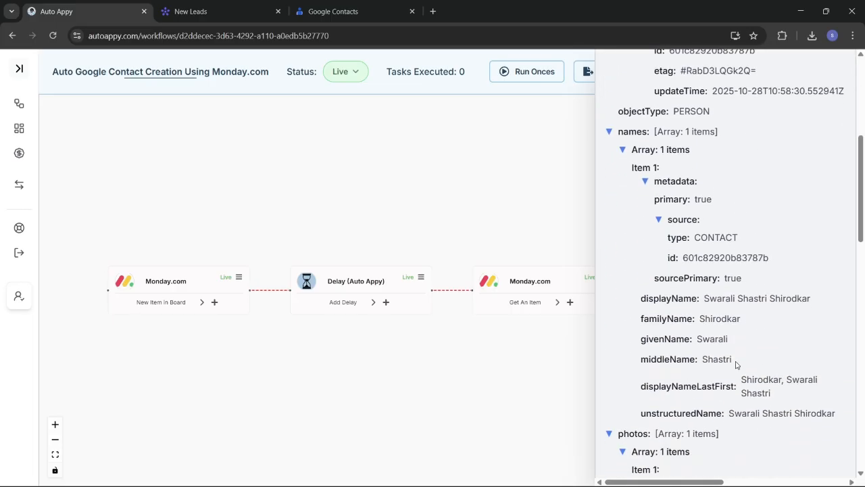
scroll(736, 364, "down", 1)
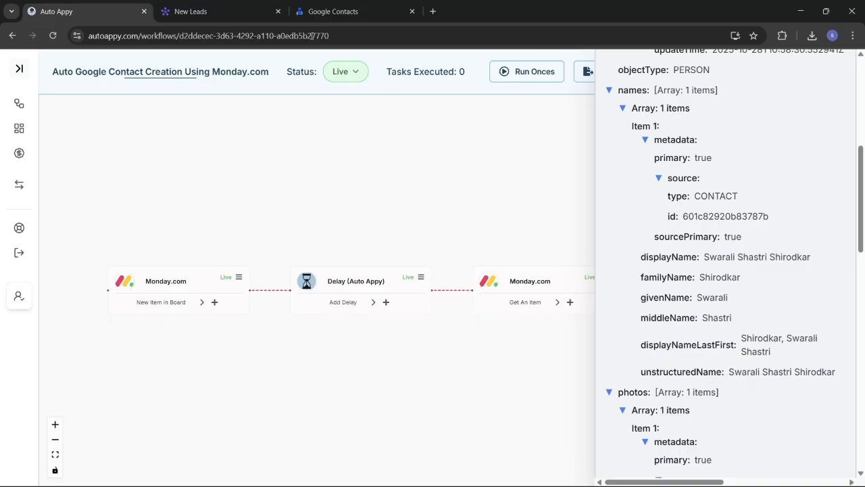
left_click(201, 6)
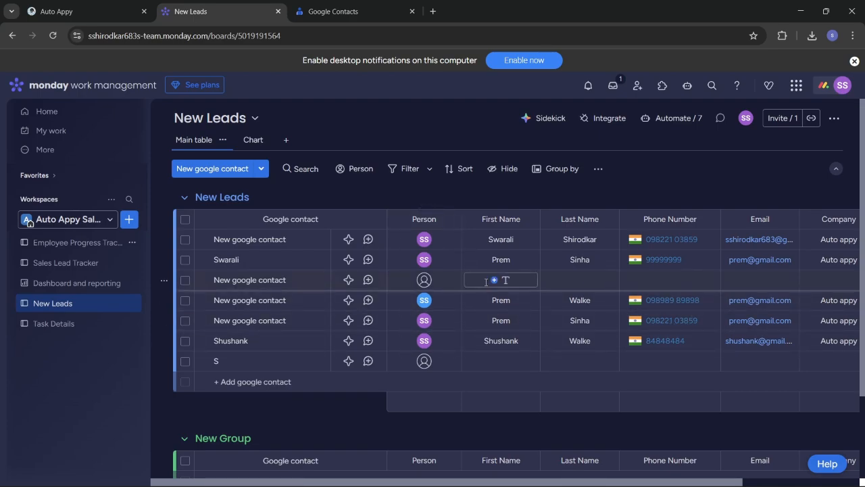
Check the New Leads table columns sideways, then bring Google Contacts (510 contacts) into view
scroll(497, 280, "right", 2)
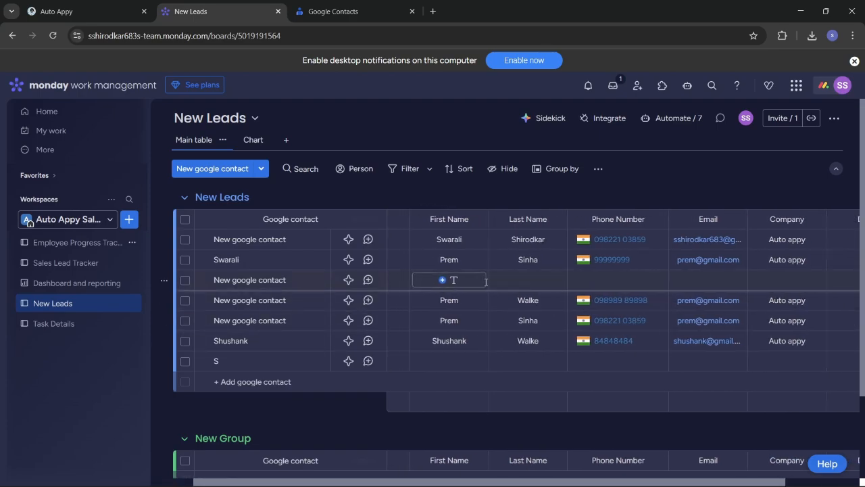
scroll(496, 282, "left", 2)
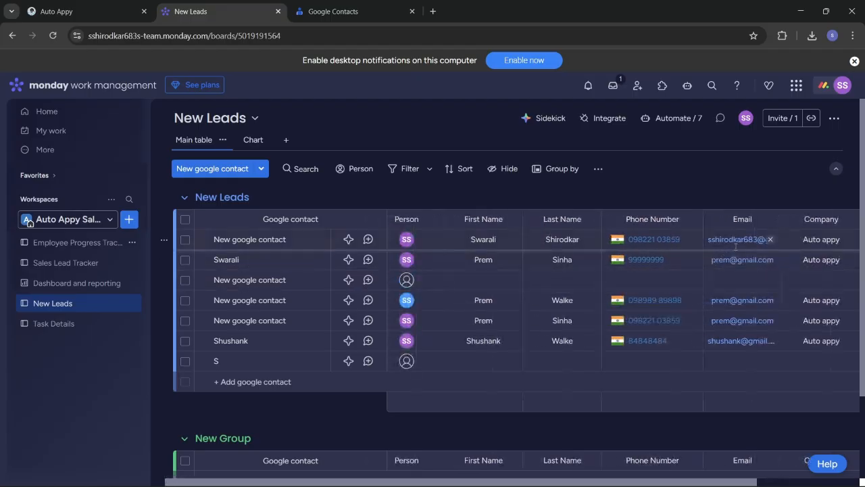
left_click(320, 12)
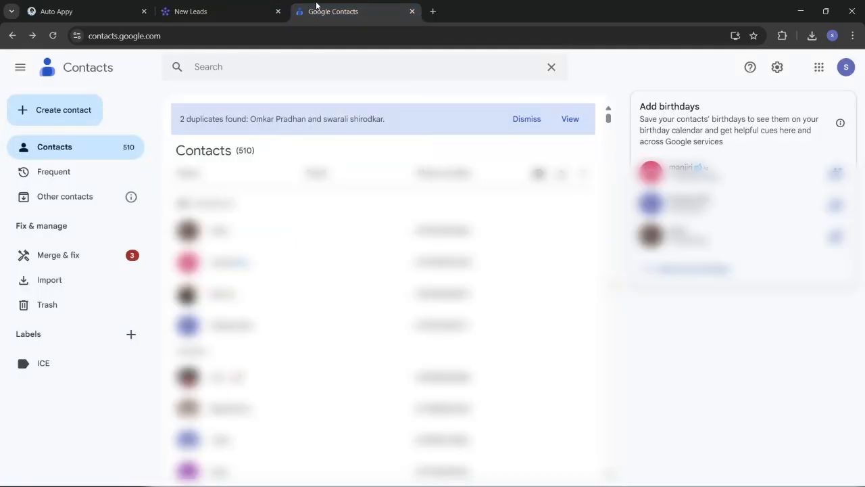
Refresh Google Contacts to 512 contacts, then search by the lead's name and open the new contact
left_click(54, 34)
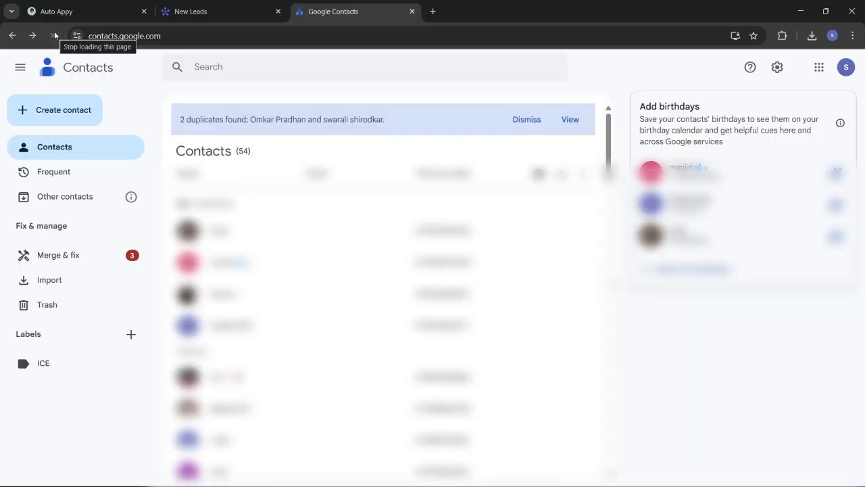
left_click(229, 67)
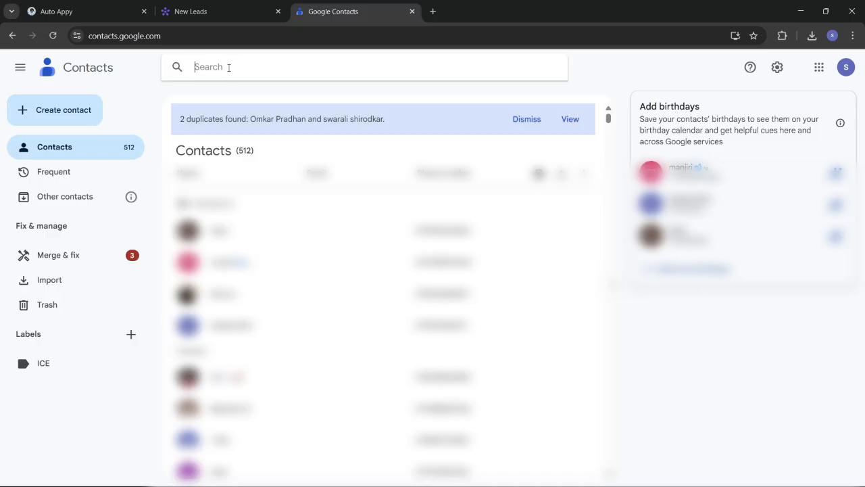
type("shastr")
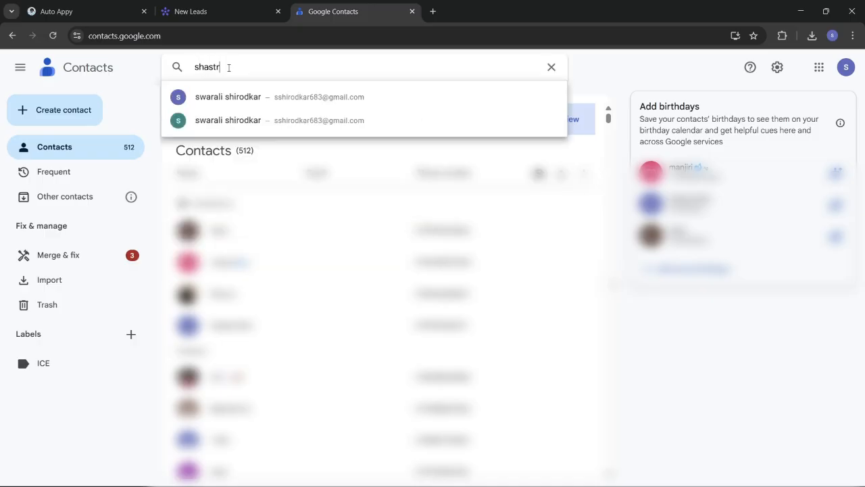
left_click(242, 123)
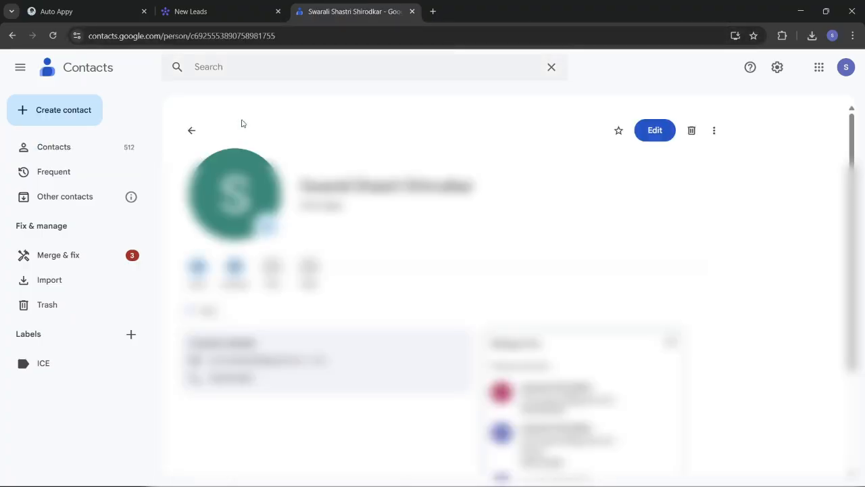